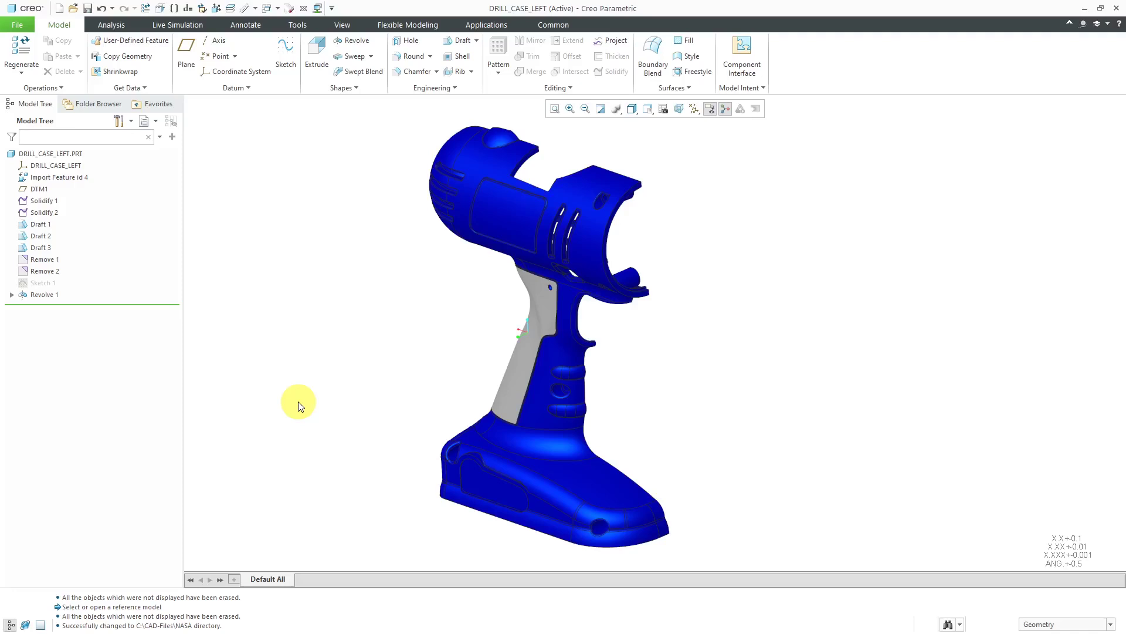
- Orbit the DRILL_CASE_LEFT part to a side view showing its inner face
mouse_move(448, 334)
middle_mouse_down()
mouse_move(327, 306)
mouse_move(332, 329)
mouse_move(254, 324)
mouse_move(711, 357)
mouse_move(713, 387)
middle_mouse_up()
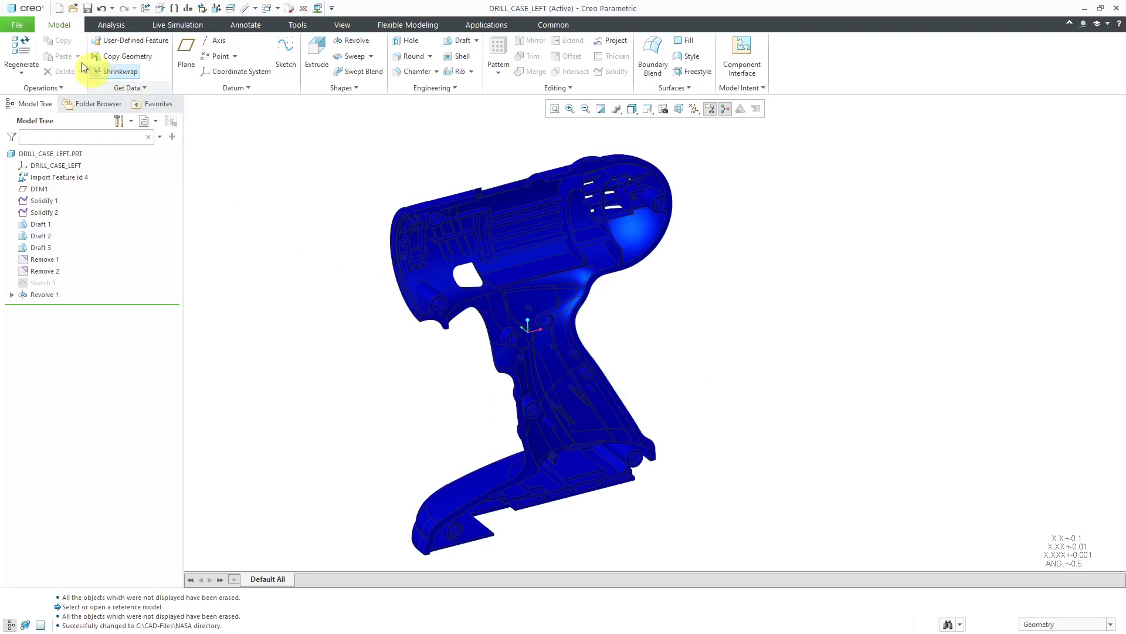
- Start a Save As Mirror Part copy set to Geometry only with Geometry dependent enabled
left_click(26, 26)
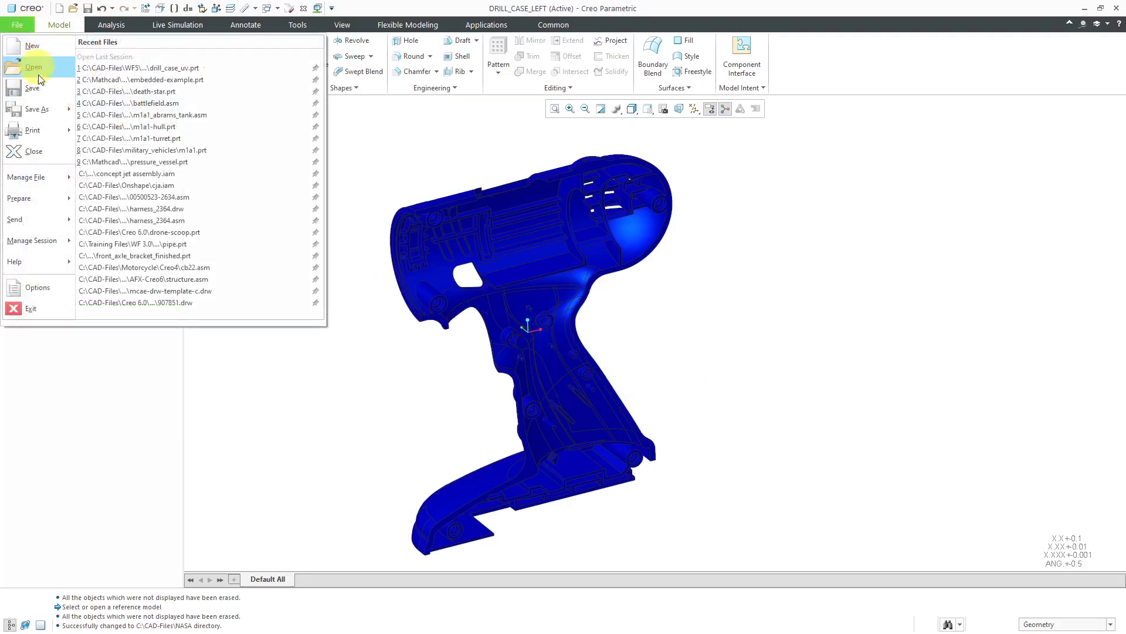
mouse_move(45, 112)
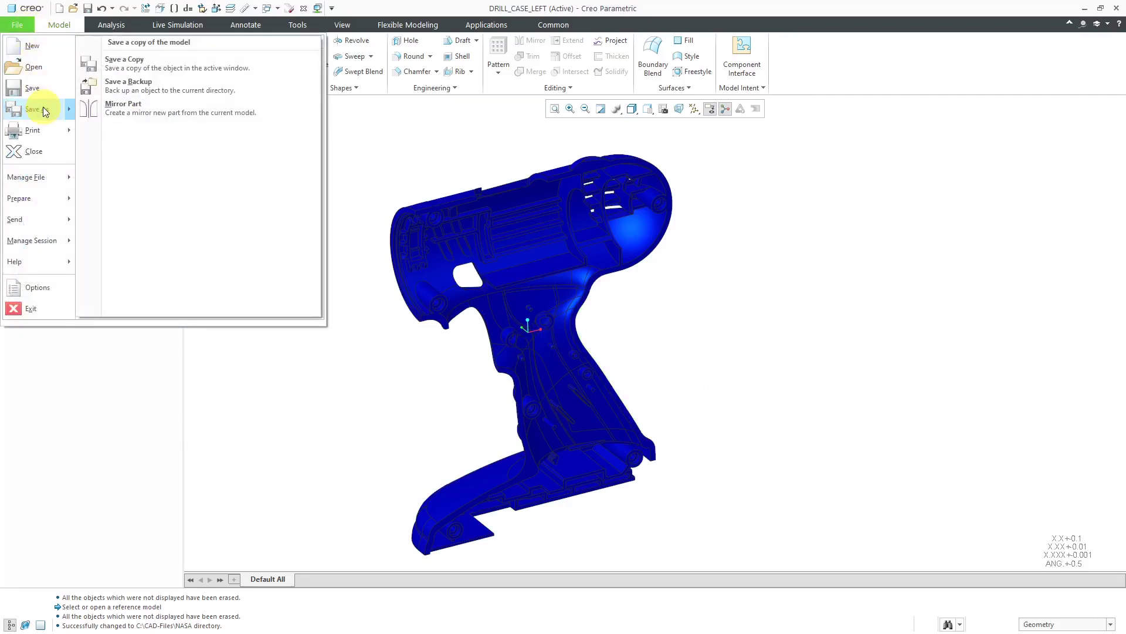
left_click(162, 112)
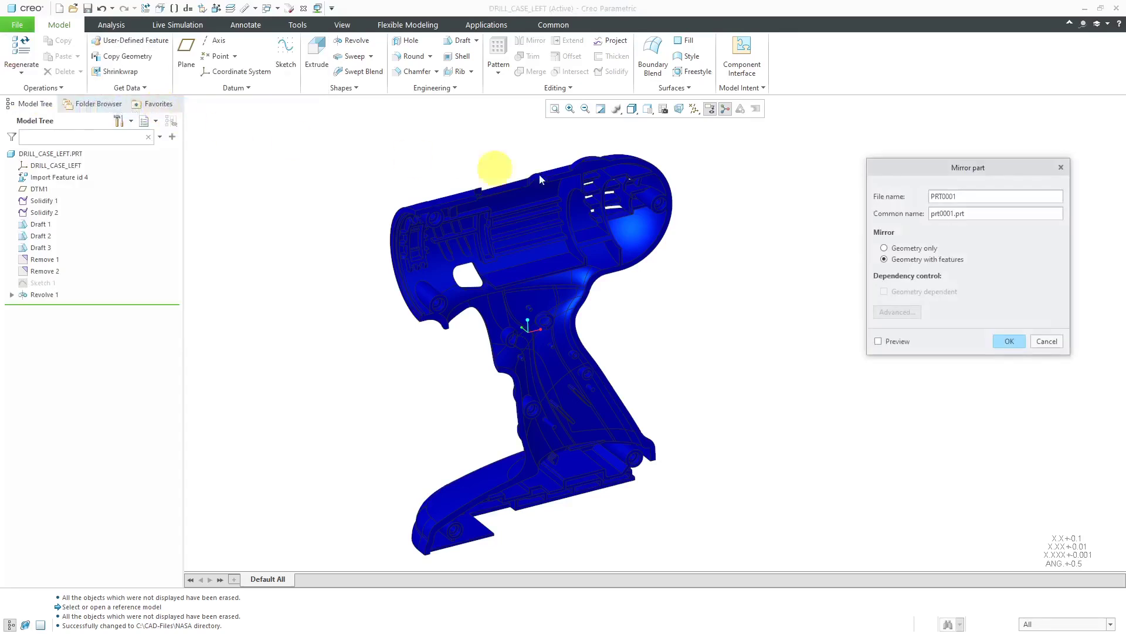
left_click_drag(950, 170, 288, 128)
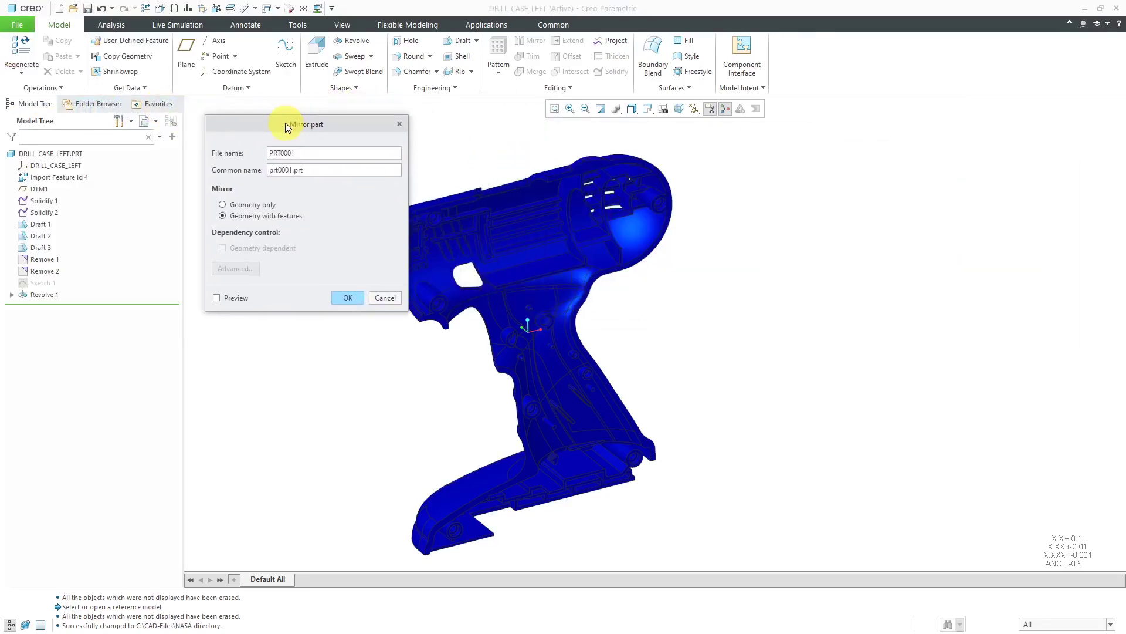
middle_click_drag(542, 226, 638, 264)
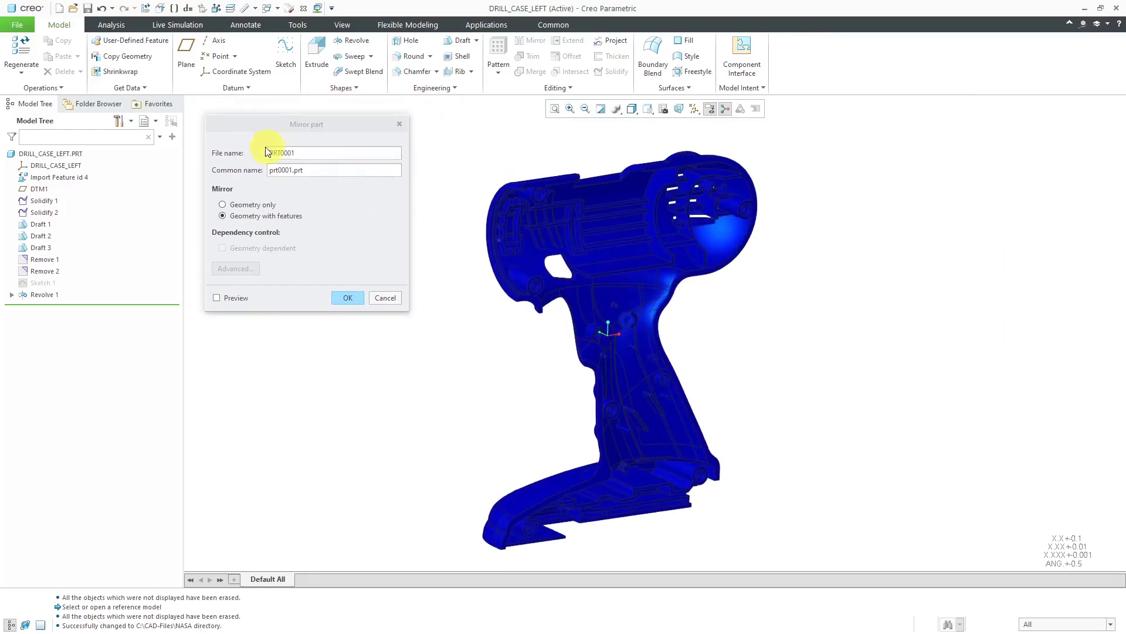
left_click(257, 207)
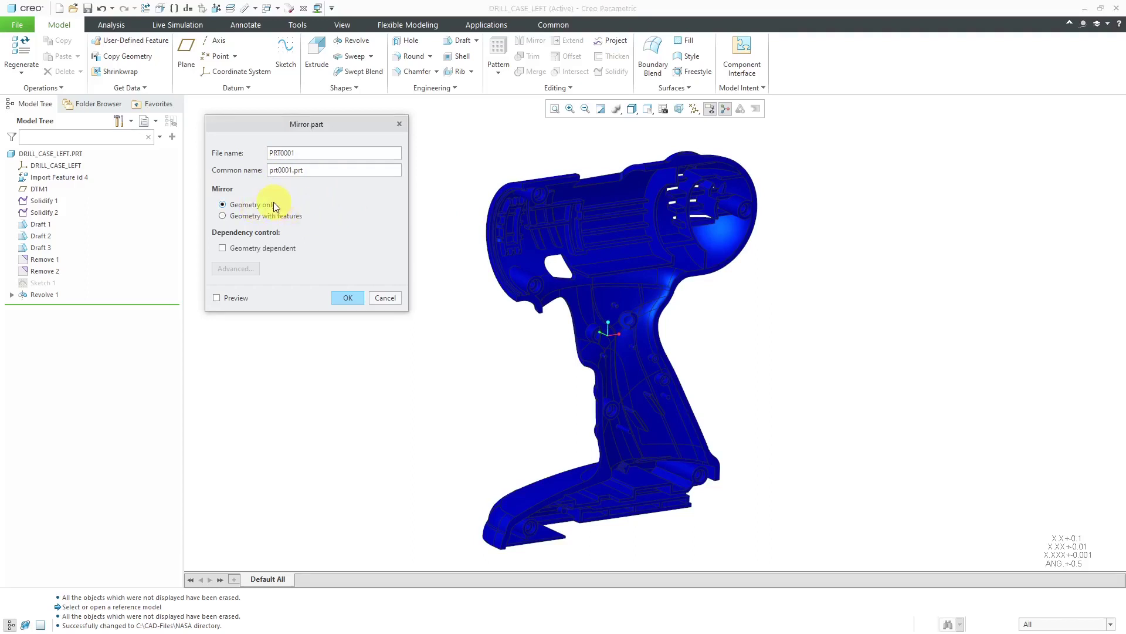
left_click(256, 251)
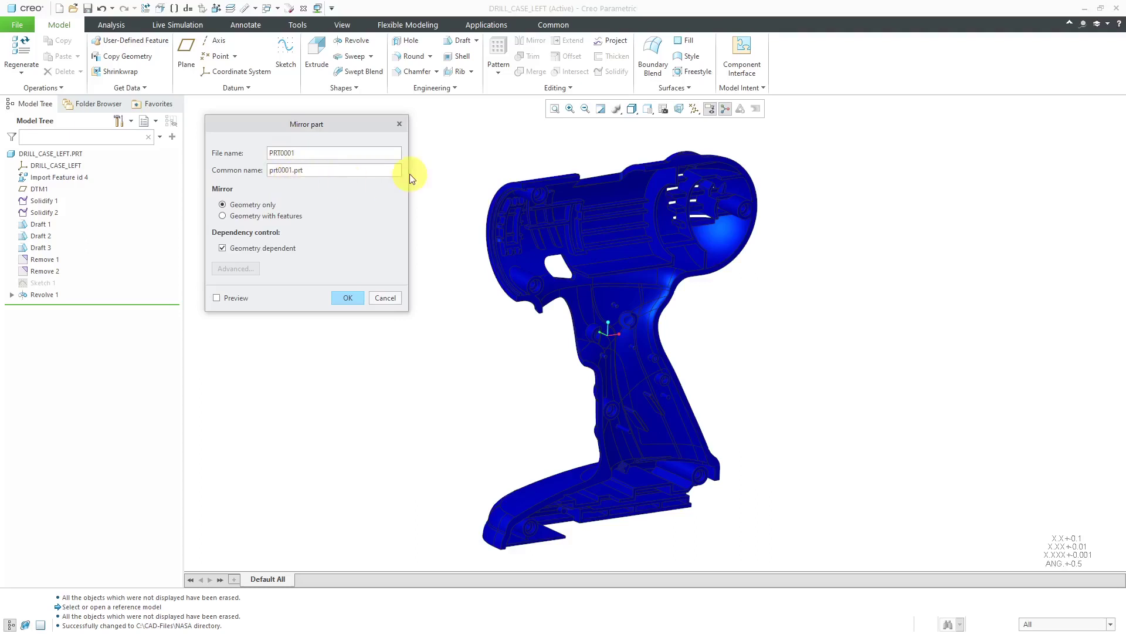
scroll(499, 179, "up", 4)
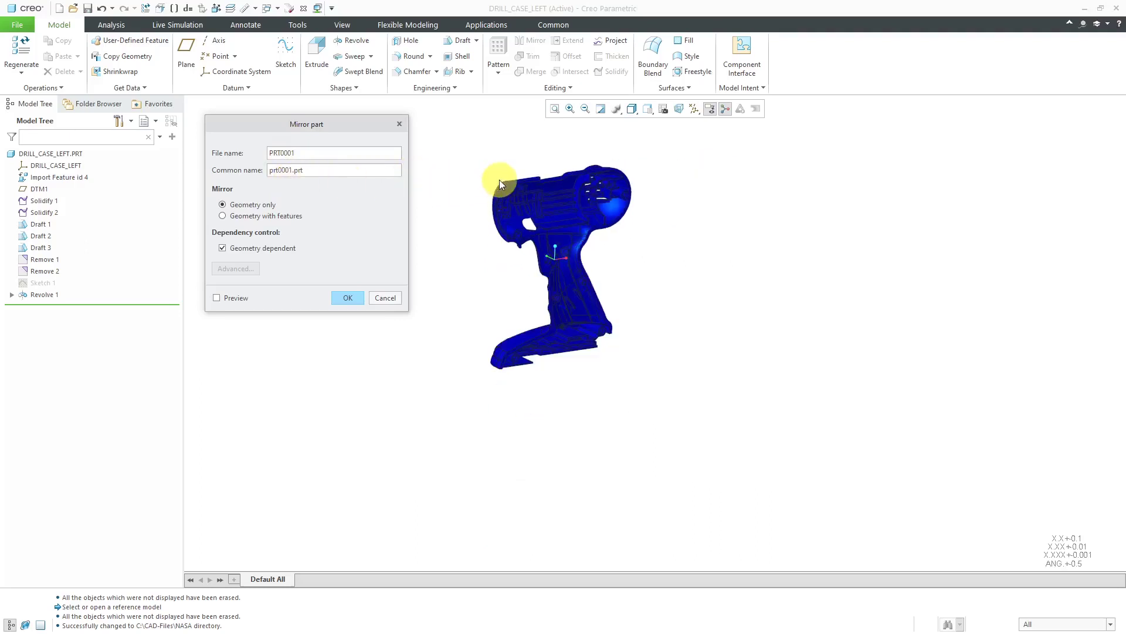
- Preview the mirrored drill case beside the original and name the copy geom-only-dependent
left_click(223, 298)
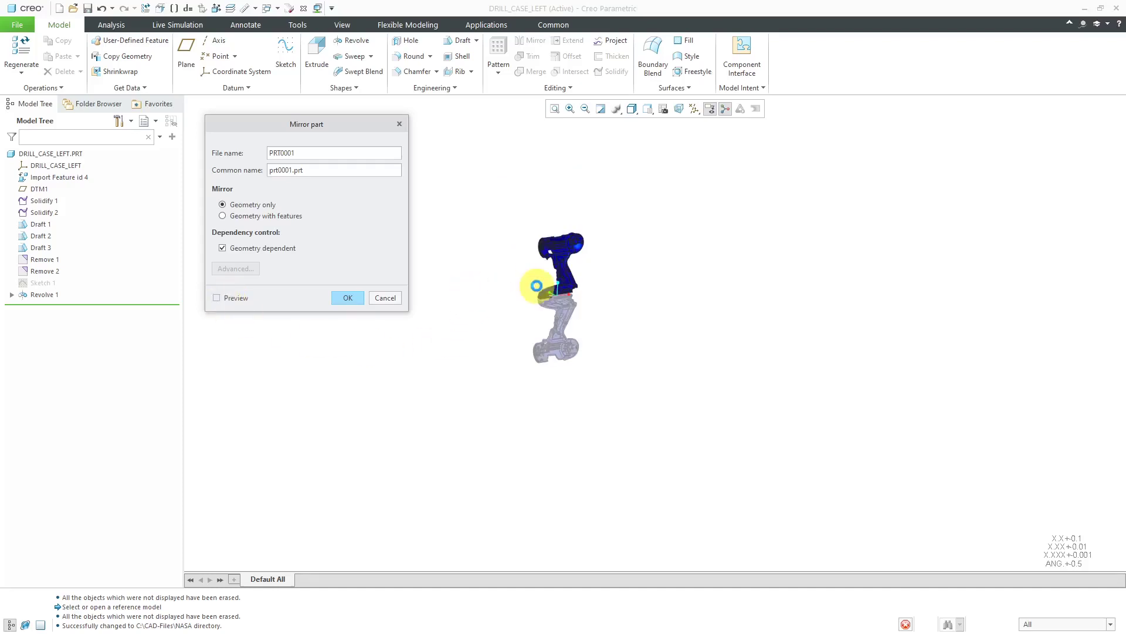
scroll(536, 286, "down", 4)
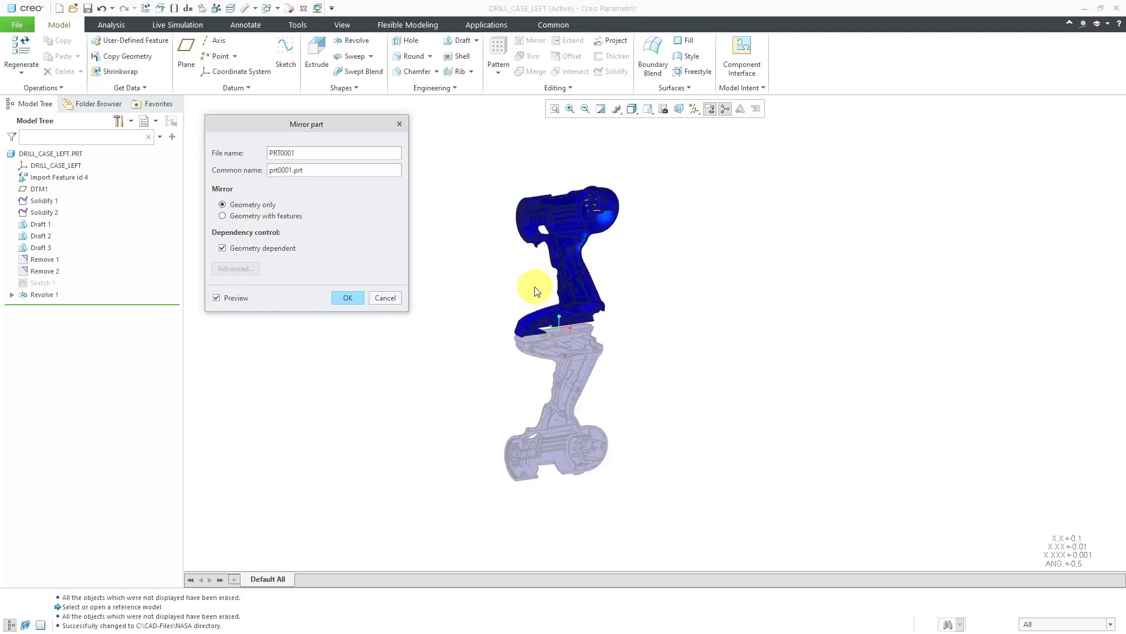
middle_click_drag(574, 307, 671, 304)
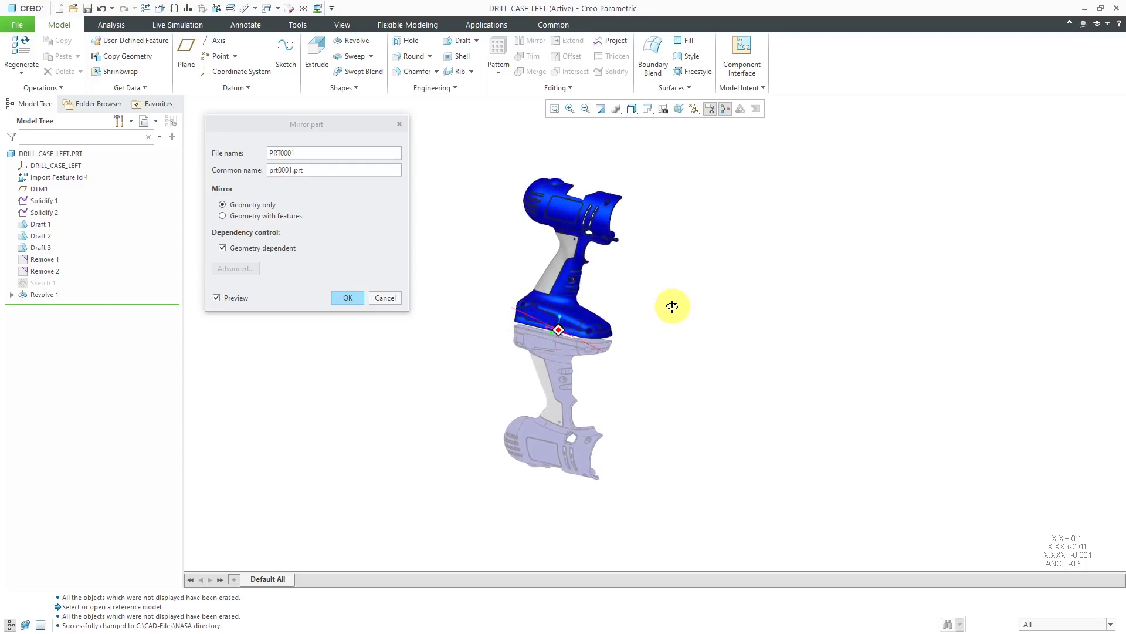
double_click(319, 155)
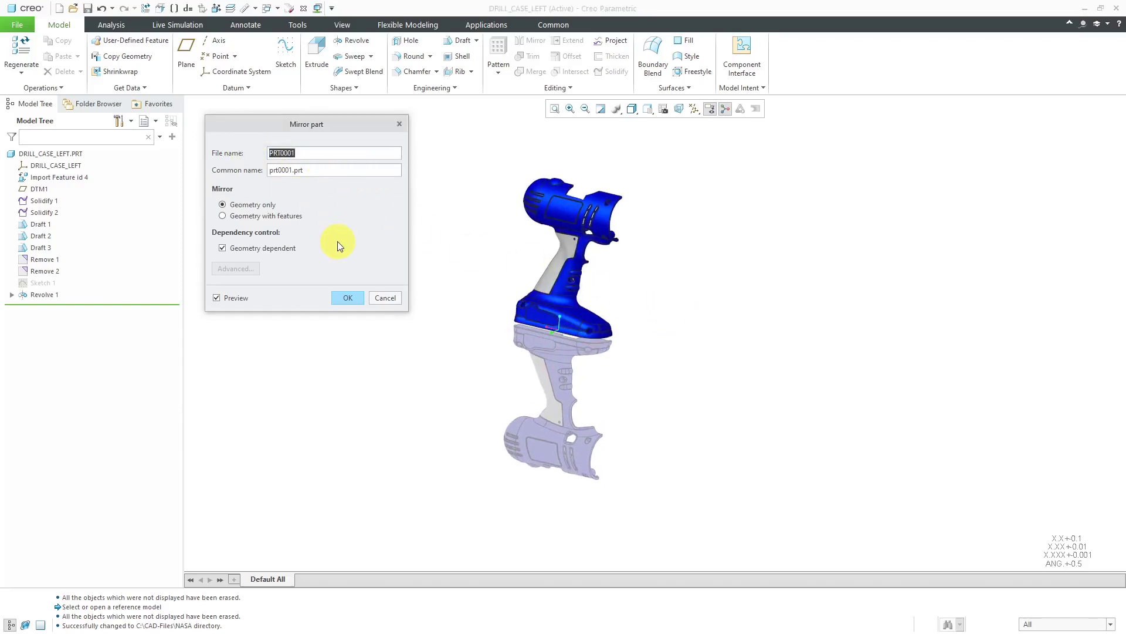
type("geom-o")
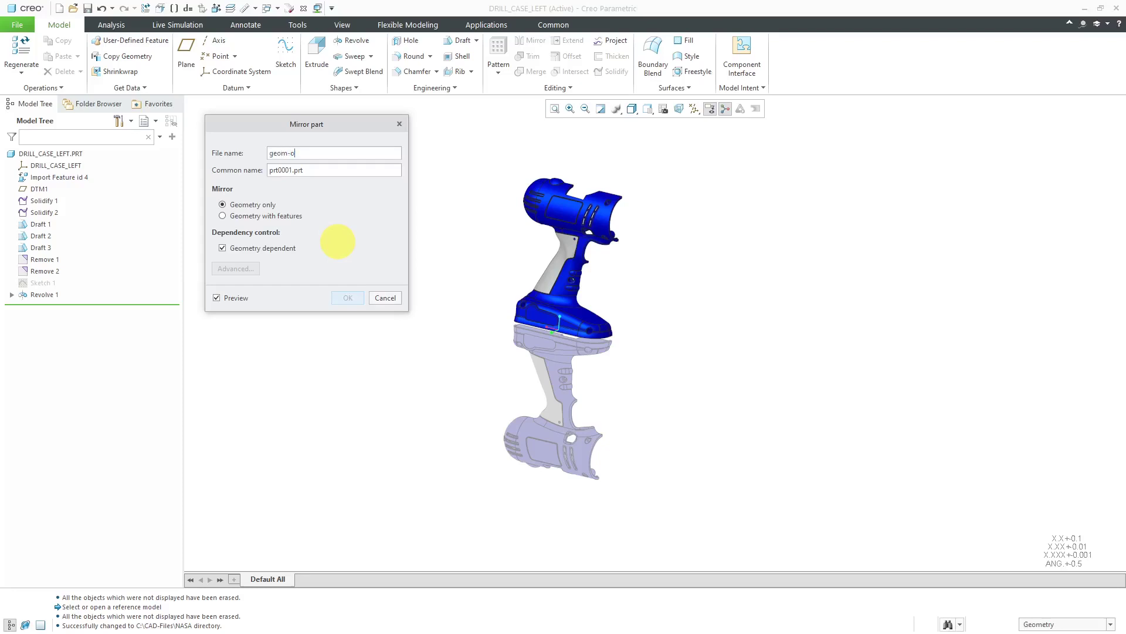
type("nly-dependent")
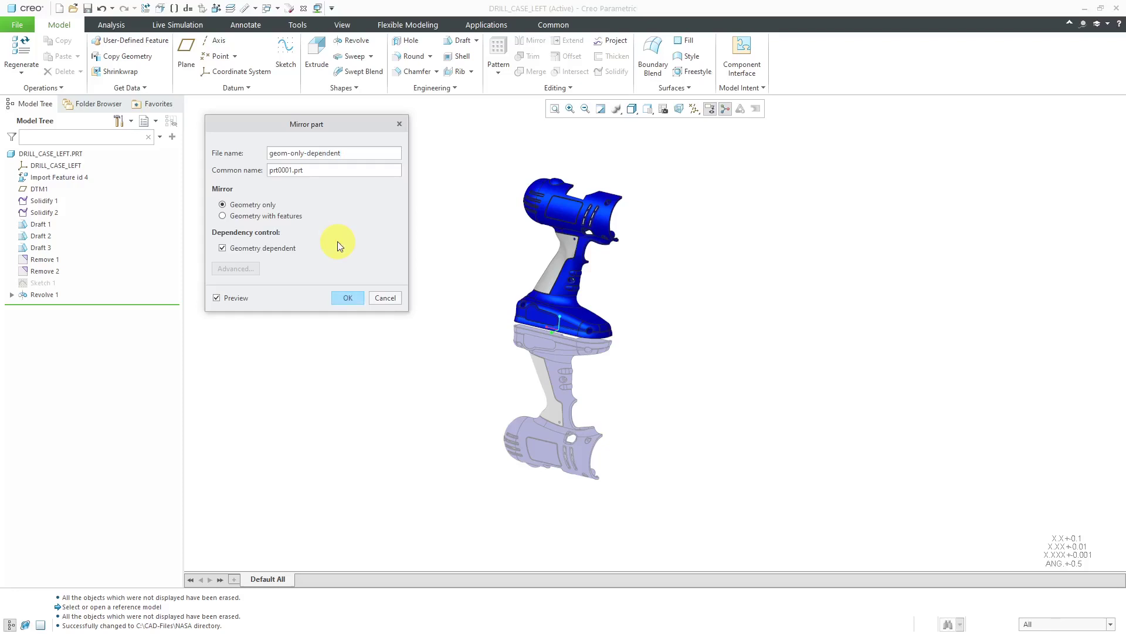
- Create the GEOM-ONLY-DEPENDENT mirror part and orbit it for inspection
left_click(354, 297)
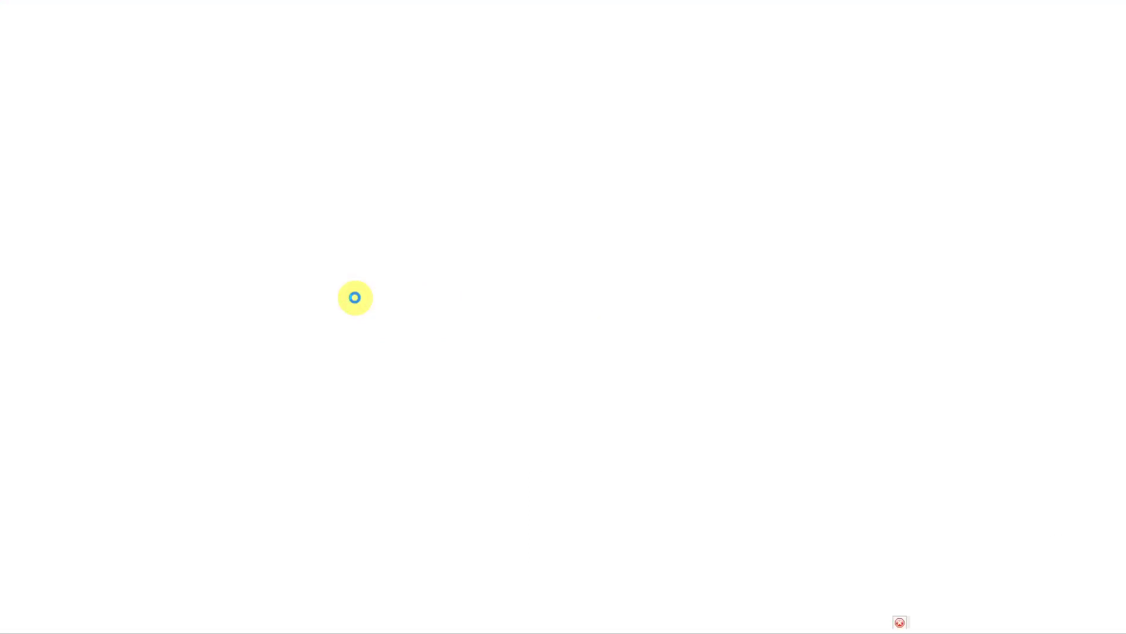
middle_click_drag(513, 360, 581, 376)
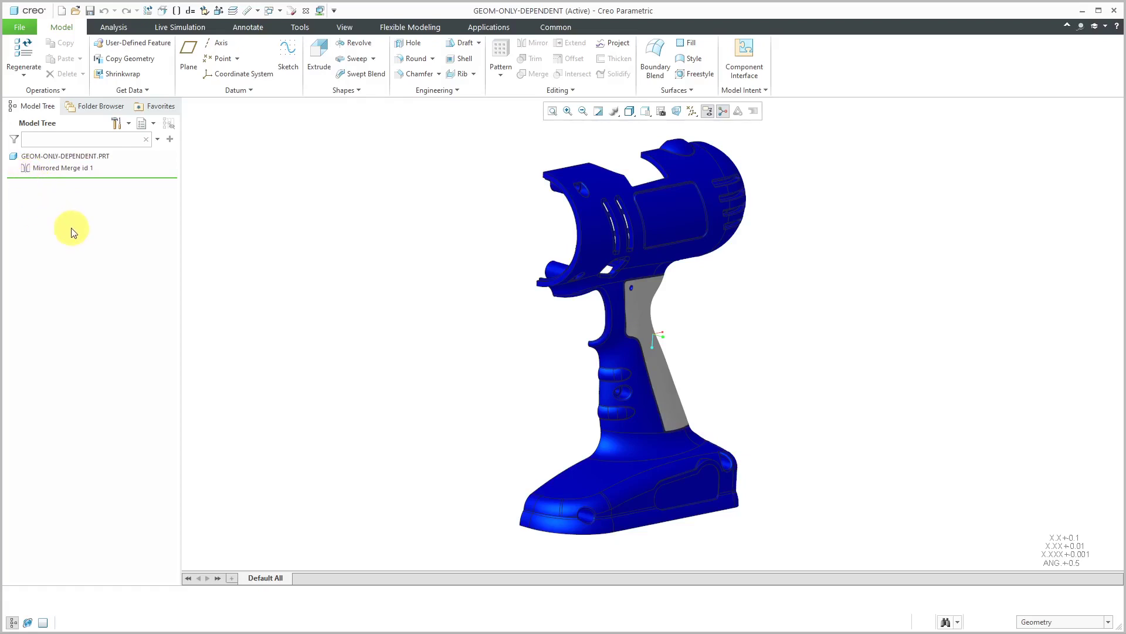
- Review Mirrored Merge id 1's geometry update options, then cancel the edit without changes
left_click(78, 170)
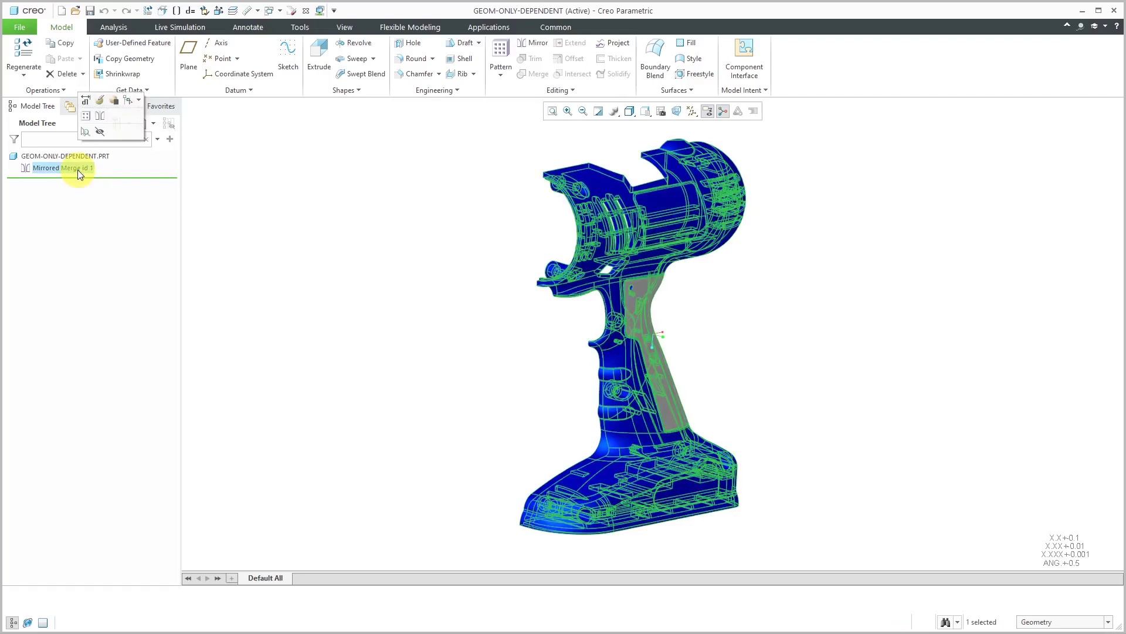
left_click(101, 106)
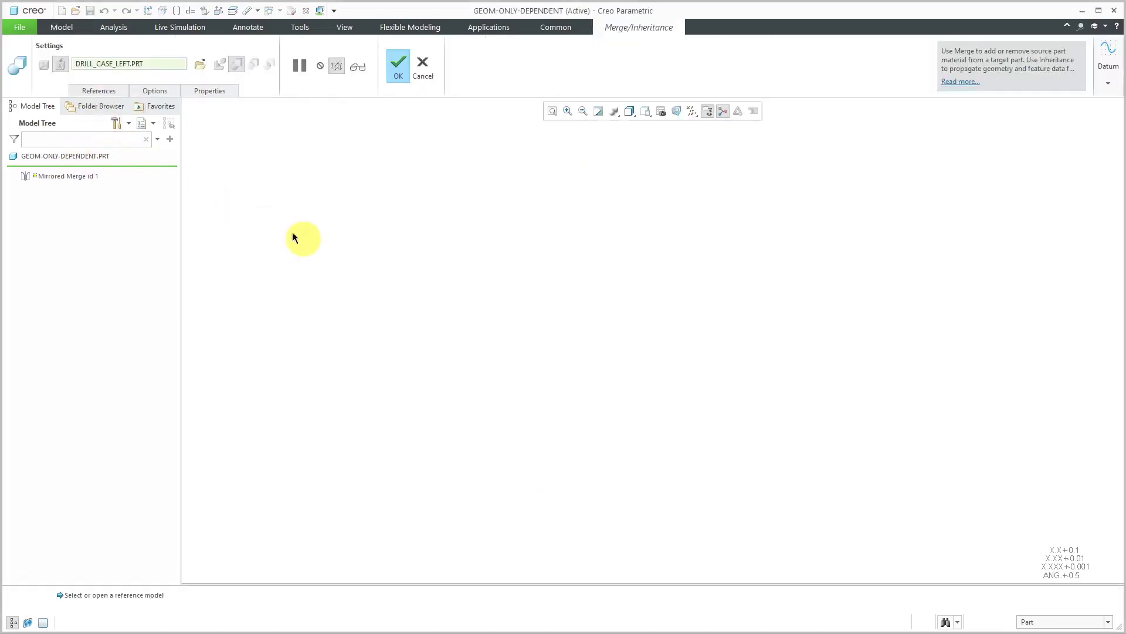
left_click(157, 90)
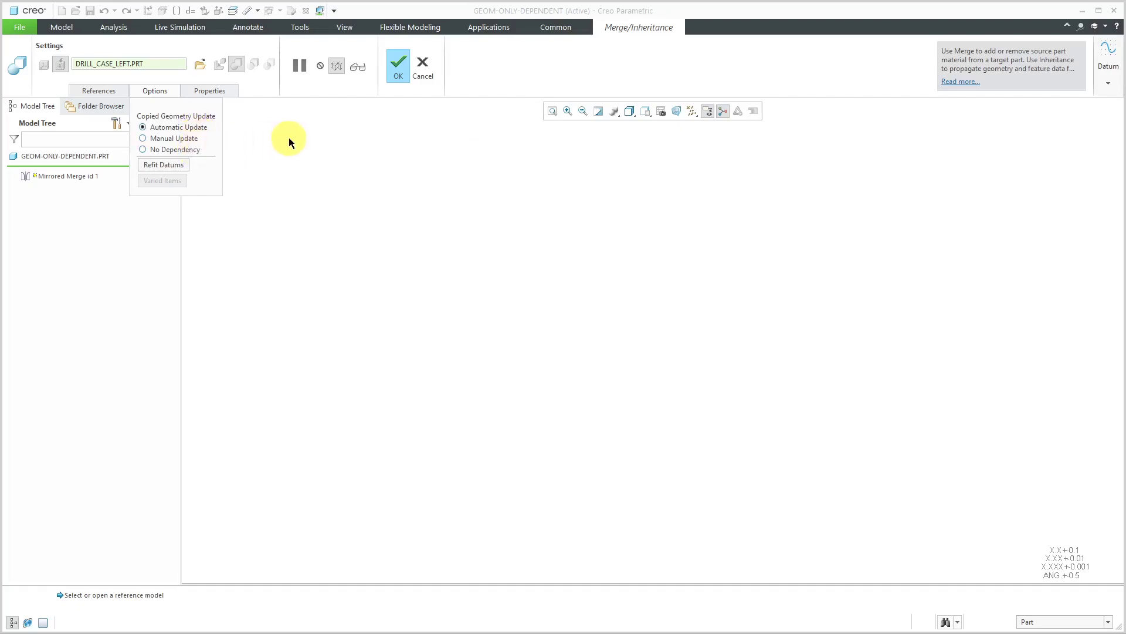
left_click(422, 70)
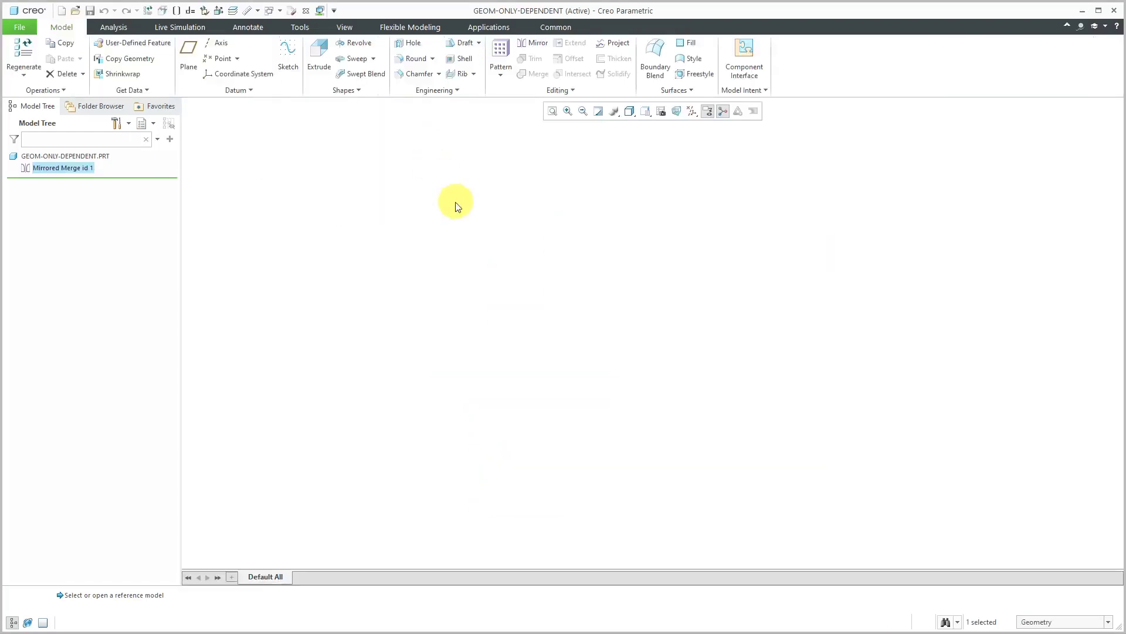
middle_click_drag(459, 236, 536, 254)
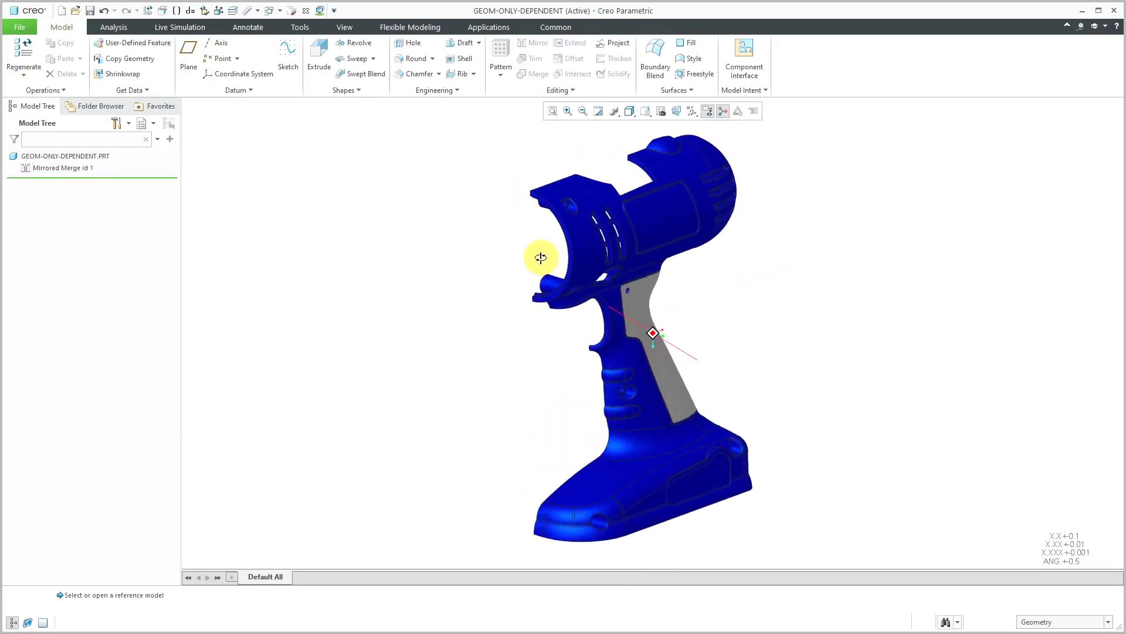
- Switch back to the DRILL_CASE_LEFT.PRT window
left_click(270, 11)
left_click(307, 25)
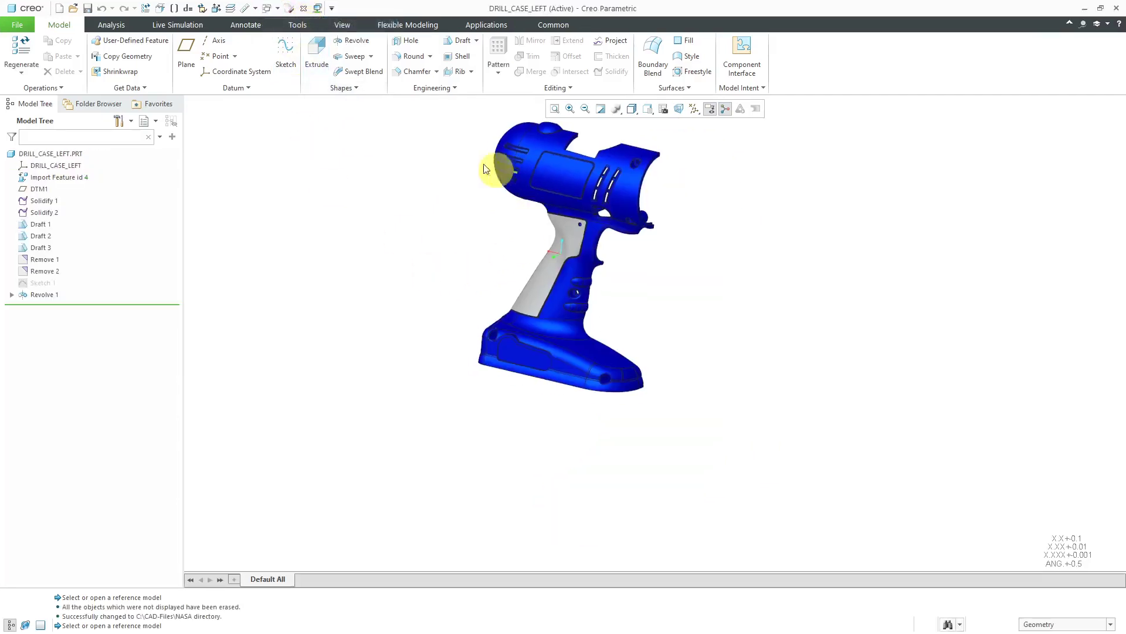
scroll(494, 223, "up", 3)
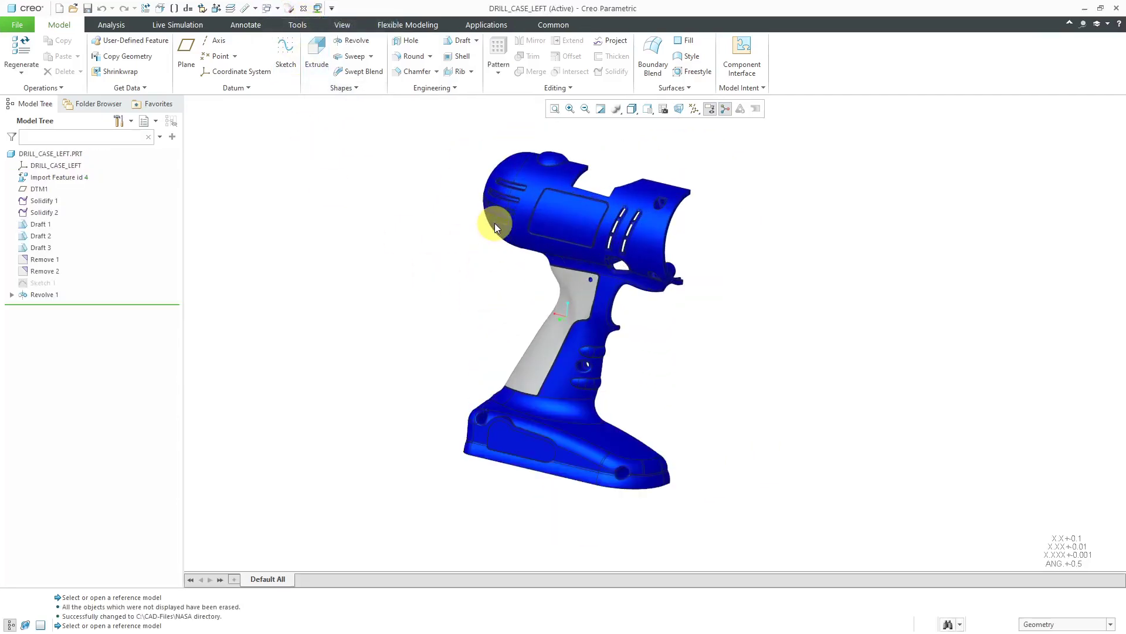
- Start another Geometry only Mirror Part, dependency off, named geom-only-independent, and preview it
left_click(26, 24)
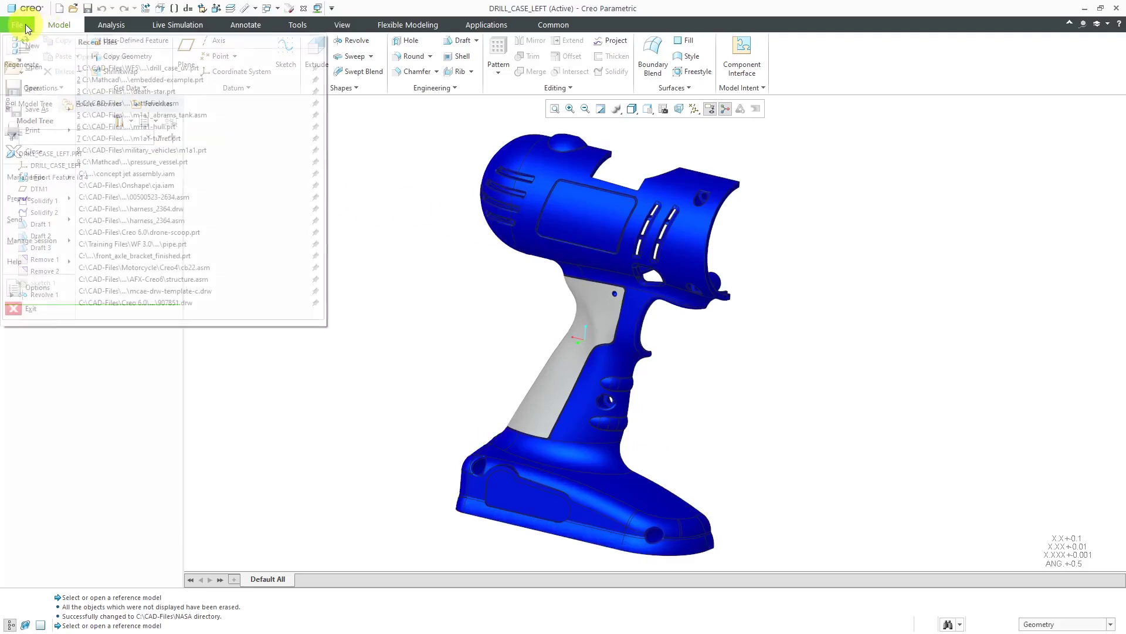
mouse_move(33, 117)
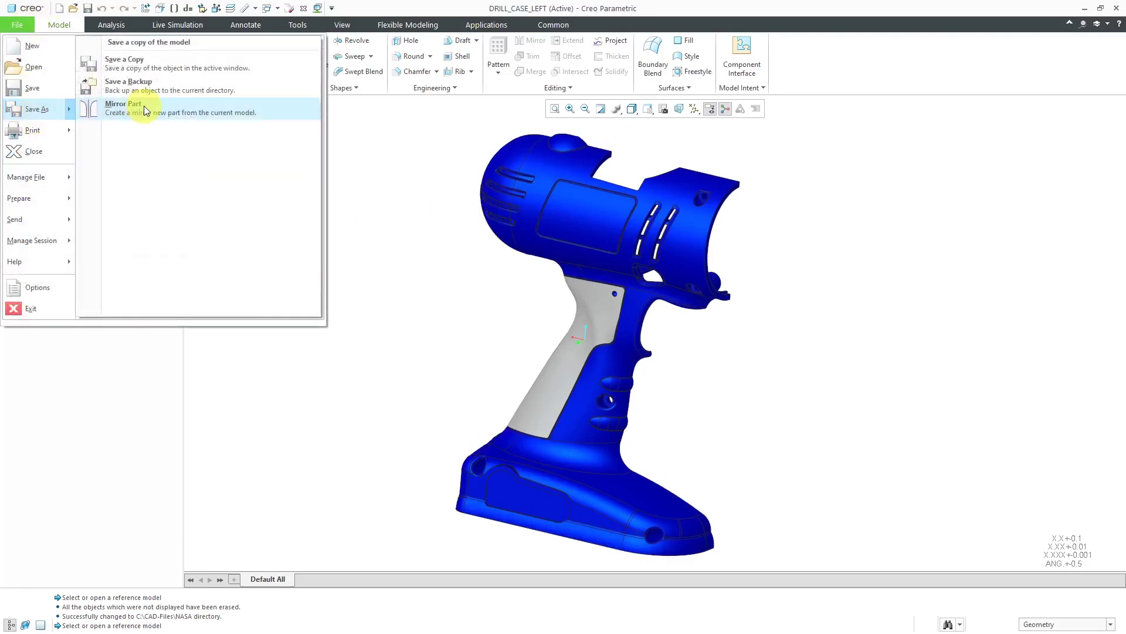
left_click(143, 106)
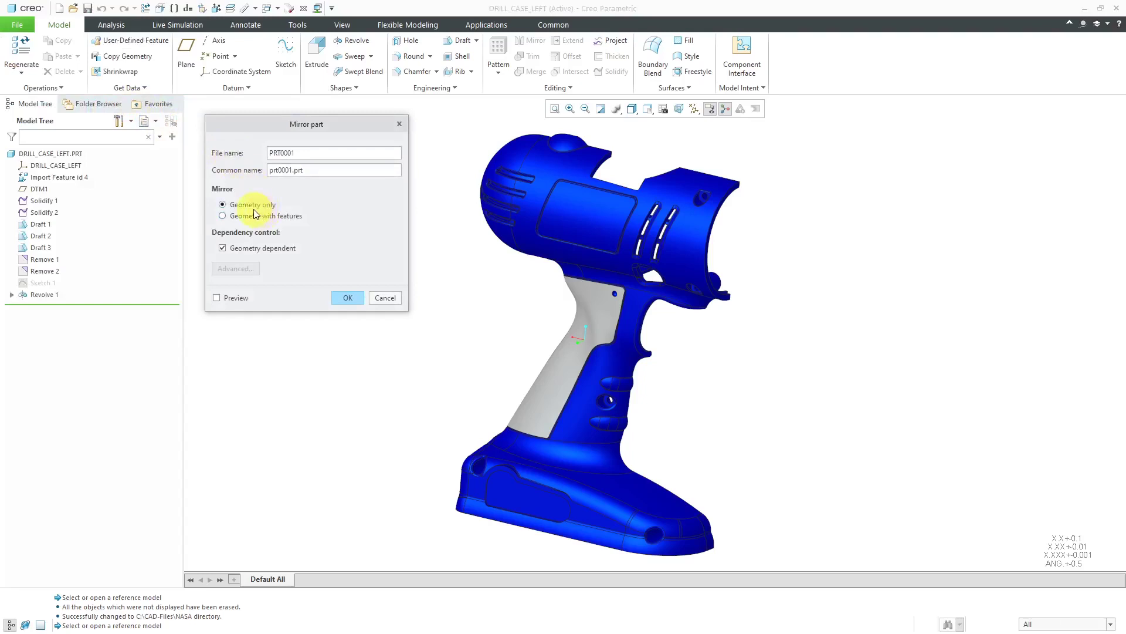
left_click(224, 248)
left_click(312, 152)
left_click_drag(312, 152, 239, 148)
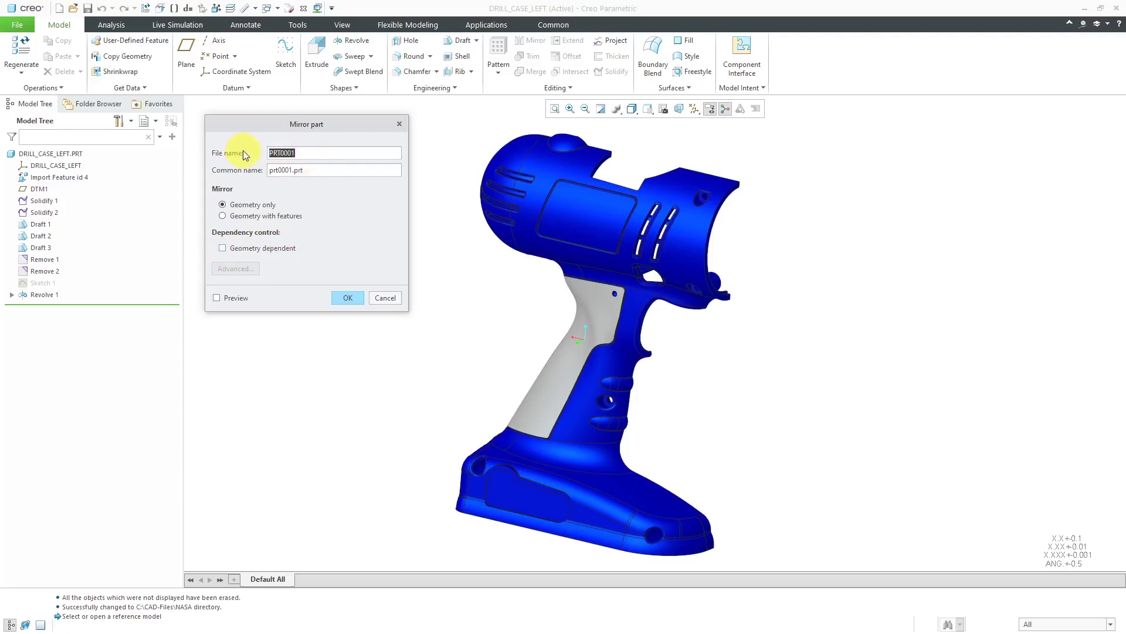
type("geom-")
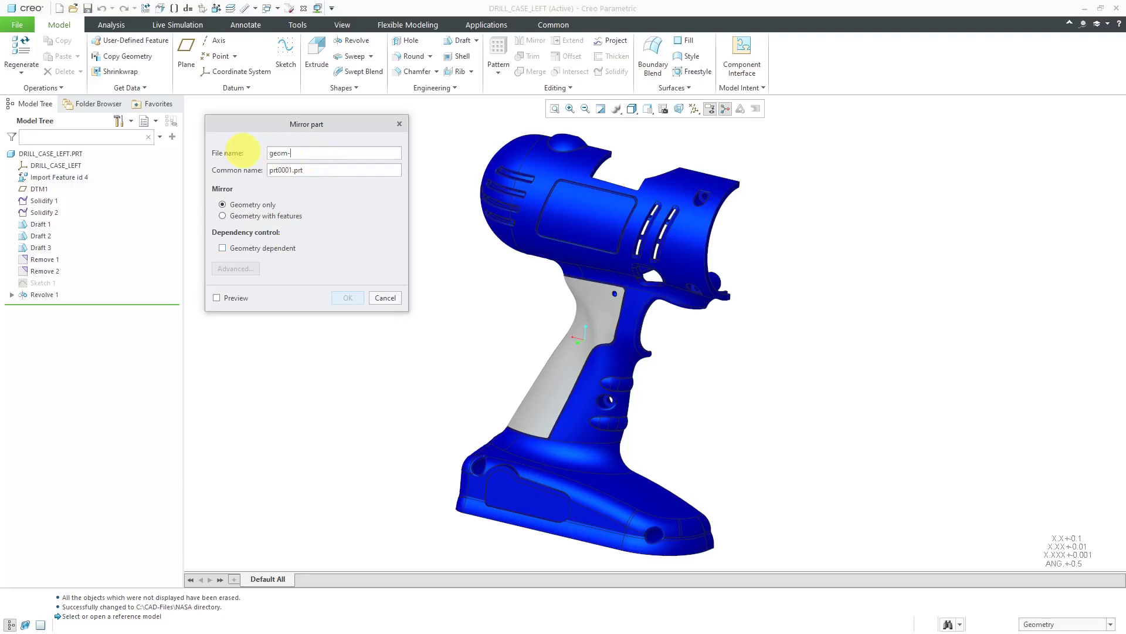
type("only-independen")
left_click(332, 298)
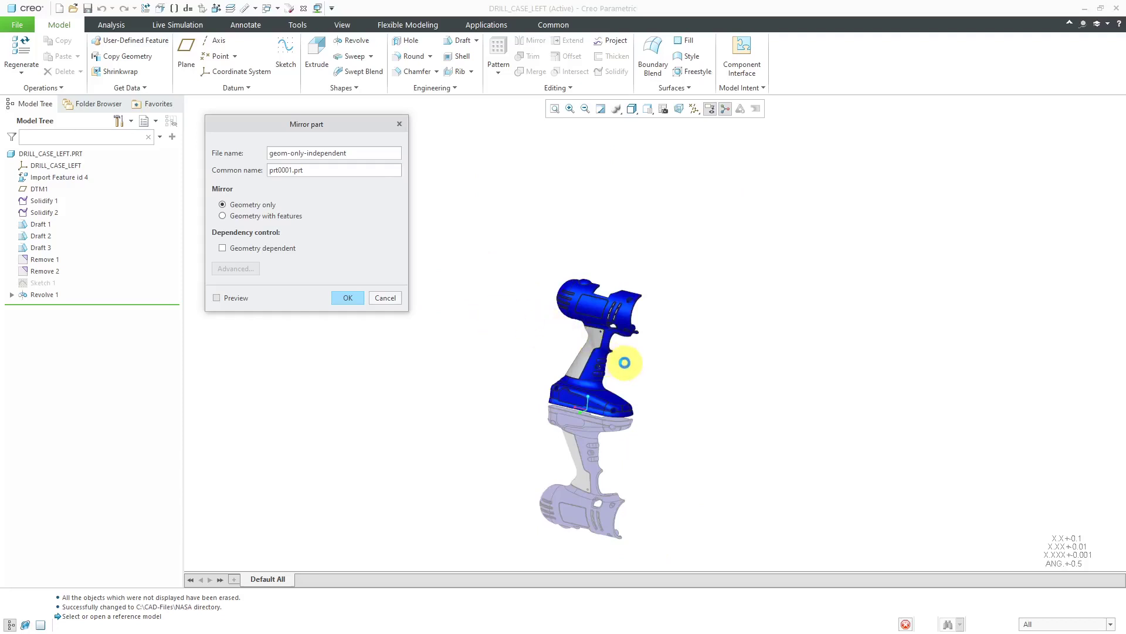
scroll(625, 362, "up", 3)
middle_click_drag(624, 363, 579, 386)
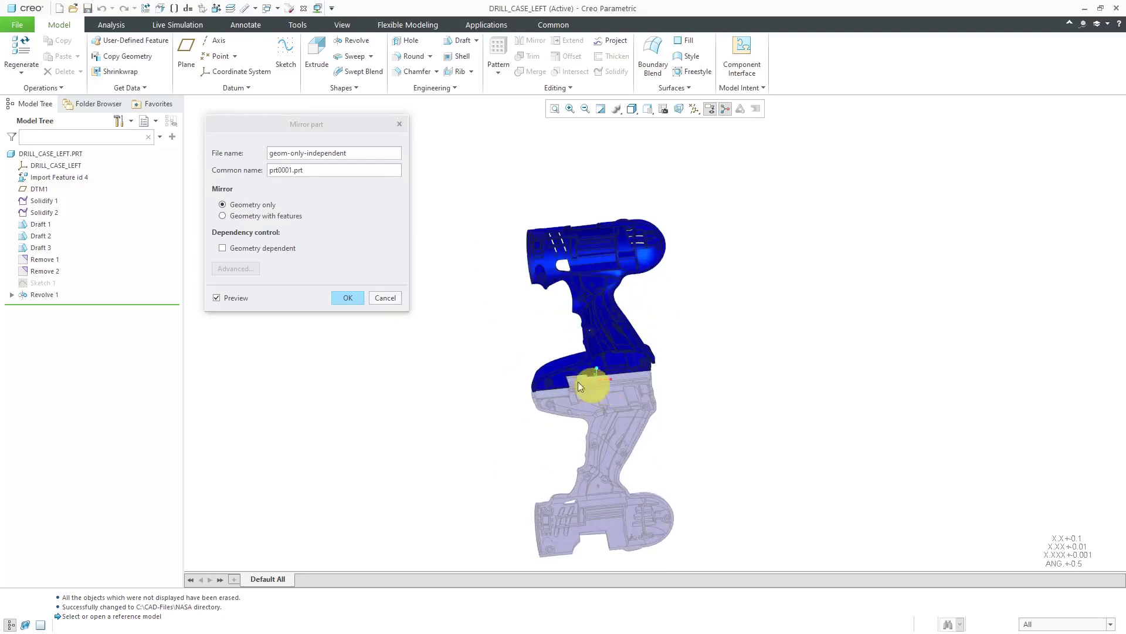
- Create the GEOM-ONLY-INDEPENDENT part, orbit it, and select its Mirrored Merge id 1 feature
left_click(343, 297)
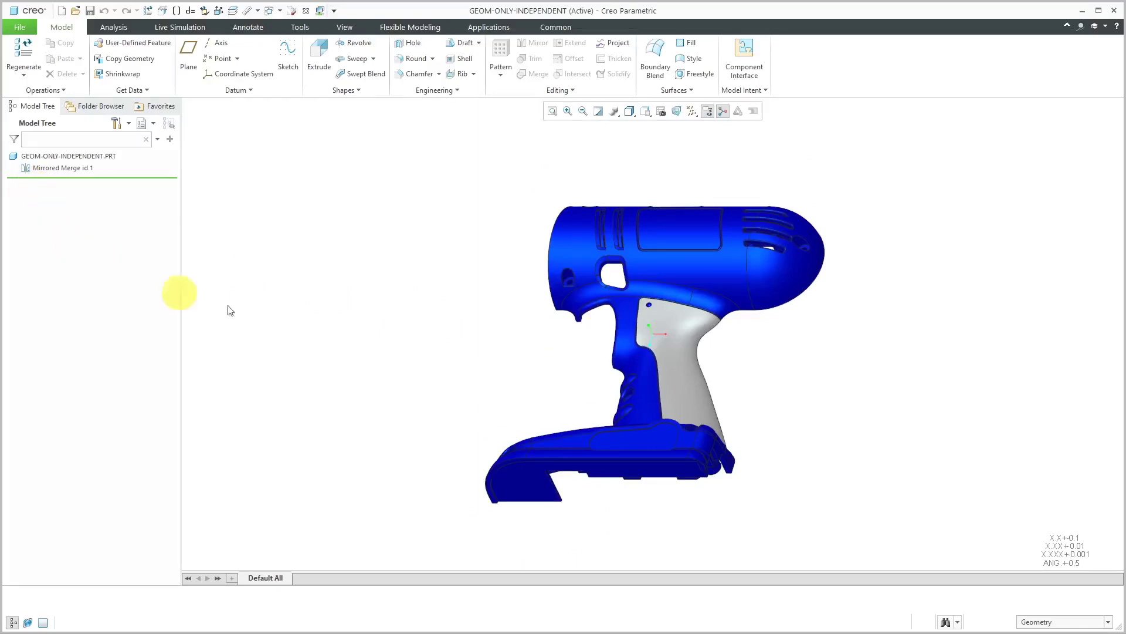
middle_click_drag(511, 343, 689, 380)
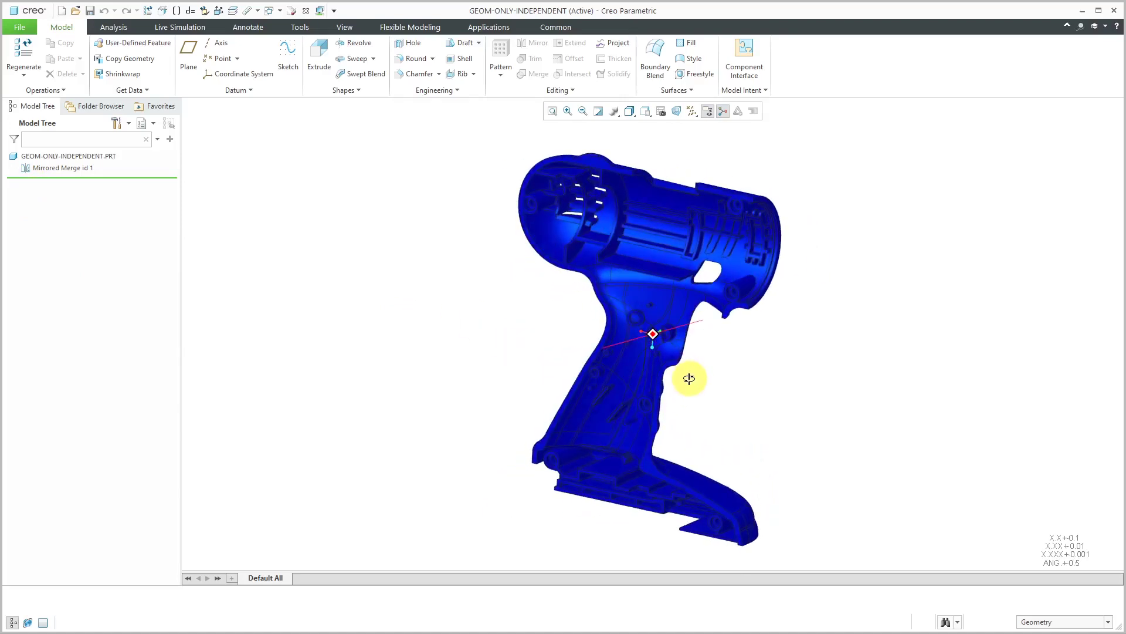
left_click(62, 169)
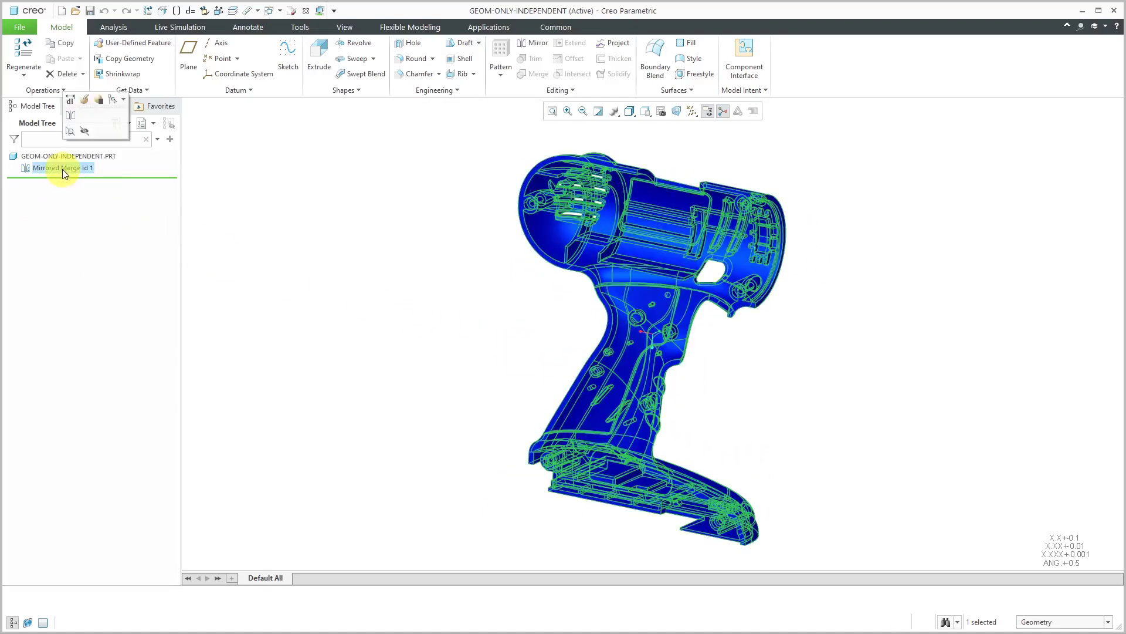
- Redefine Mirrored Merge id 1, confirming Manual Update for copied geometry, and finish with OK
left_click(85, 105)
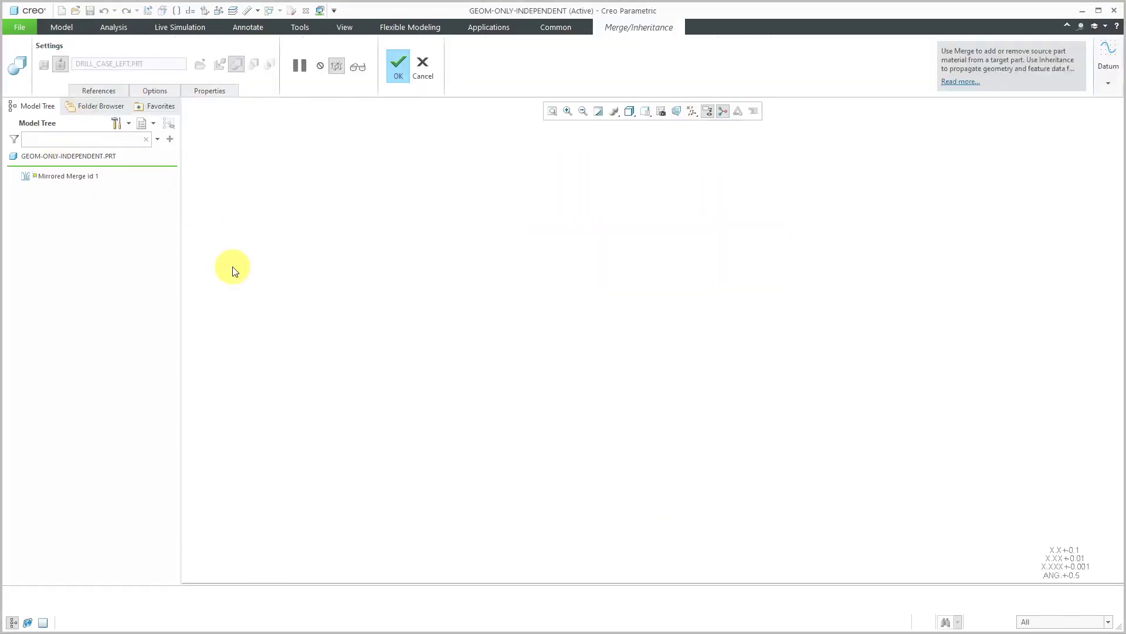
left_click(160, 93)
mouse_move(192, 141)
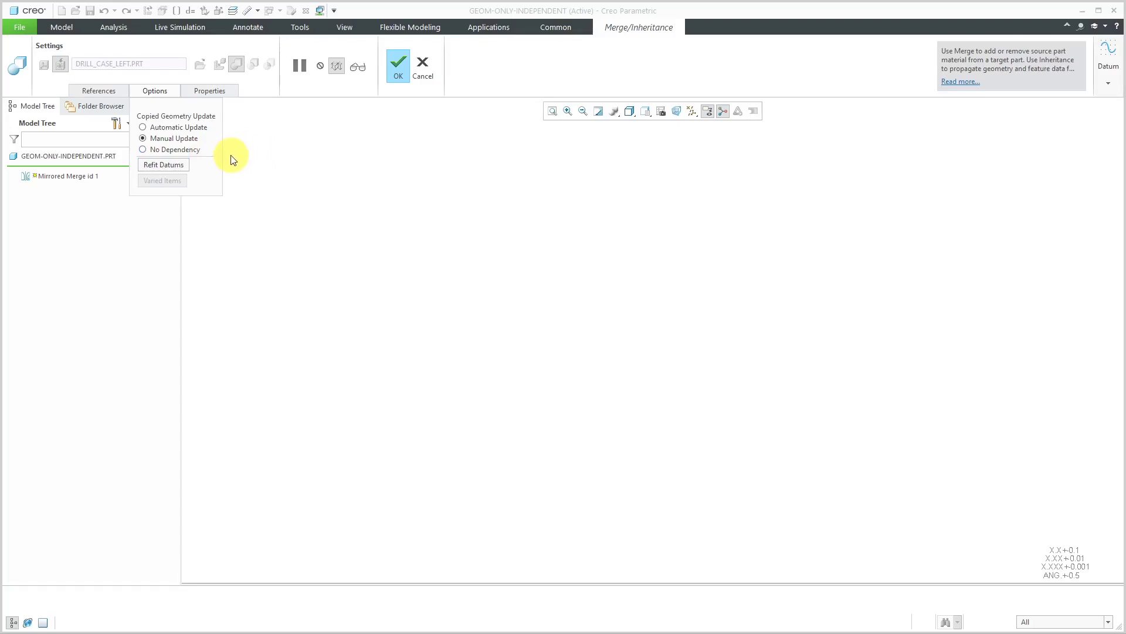
left_click(399, 65)
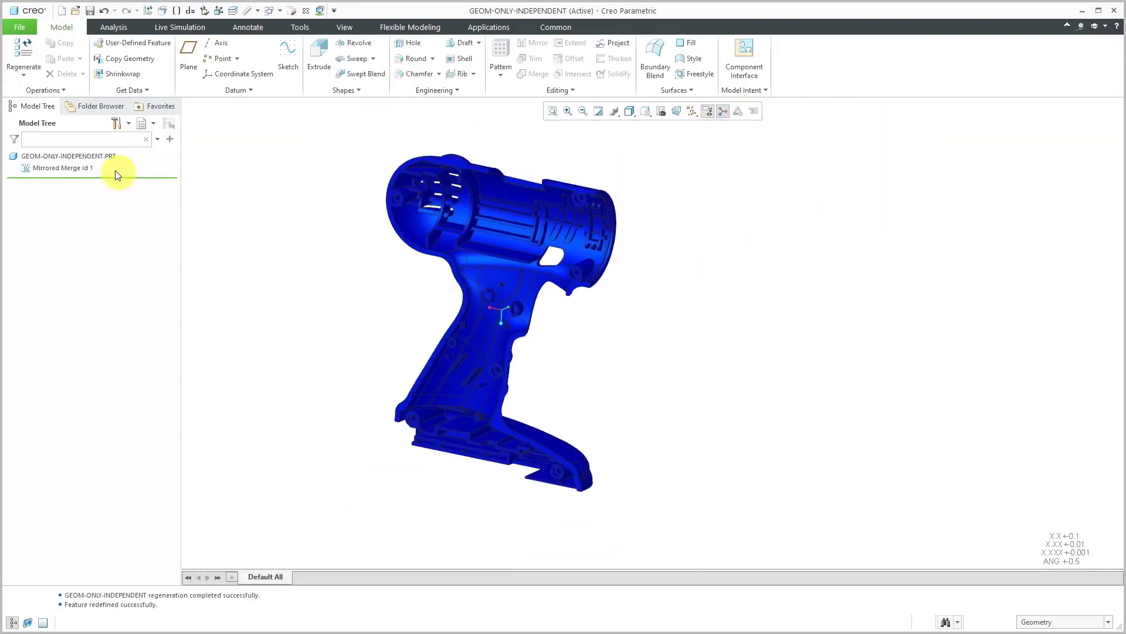
- Open the Reference Viewer for GEOM-ONLY-INDEPENDENT to show its parent DRILL_CASE_LEFT.PRT
left_click(97, 157)
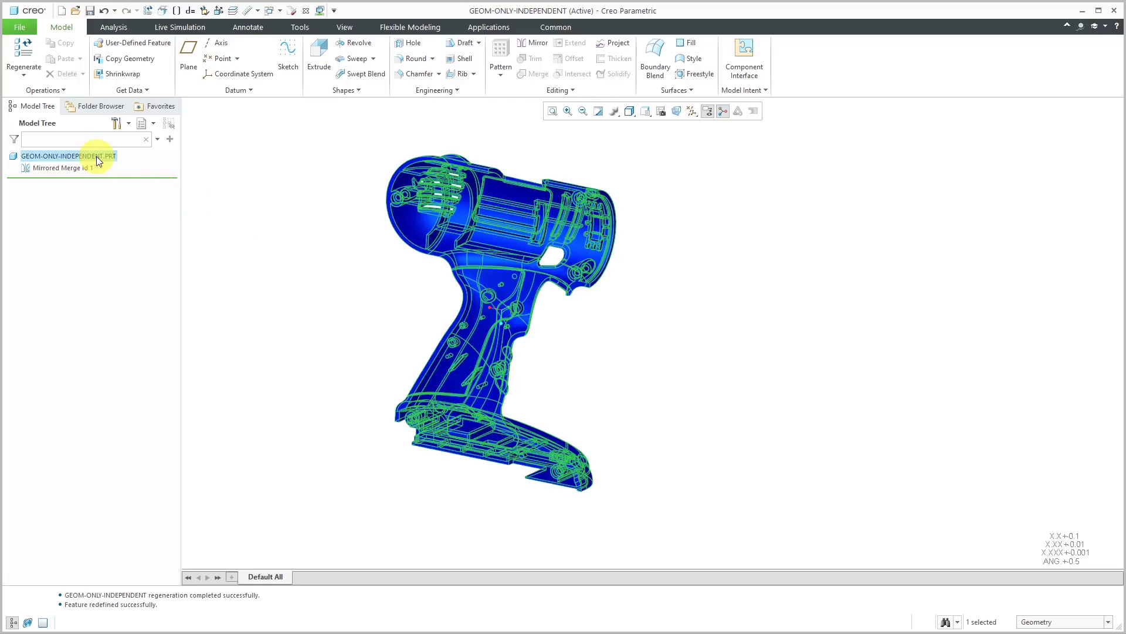
right_click(97, 161)
mouse_move(155, 276)
left_click(271, 291)
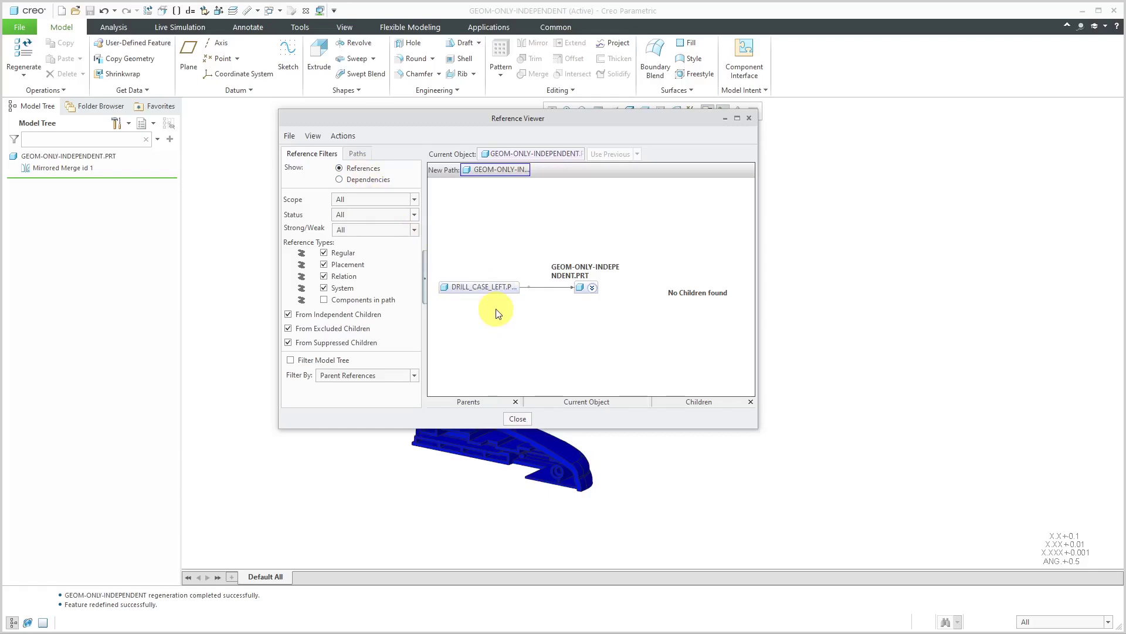
- Close the Reference Viewer and switch to the GEOM-ONLY-DEPENDENT window
left_click(526, 420)
left_click(270, 10)
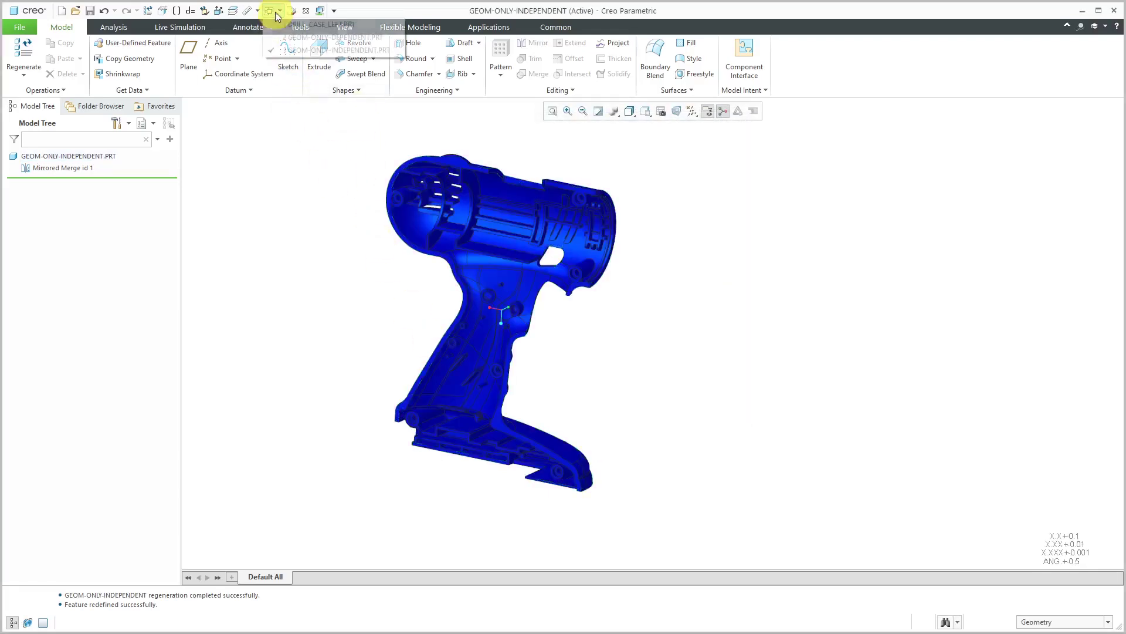
left_click(297, 34)
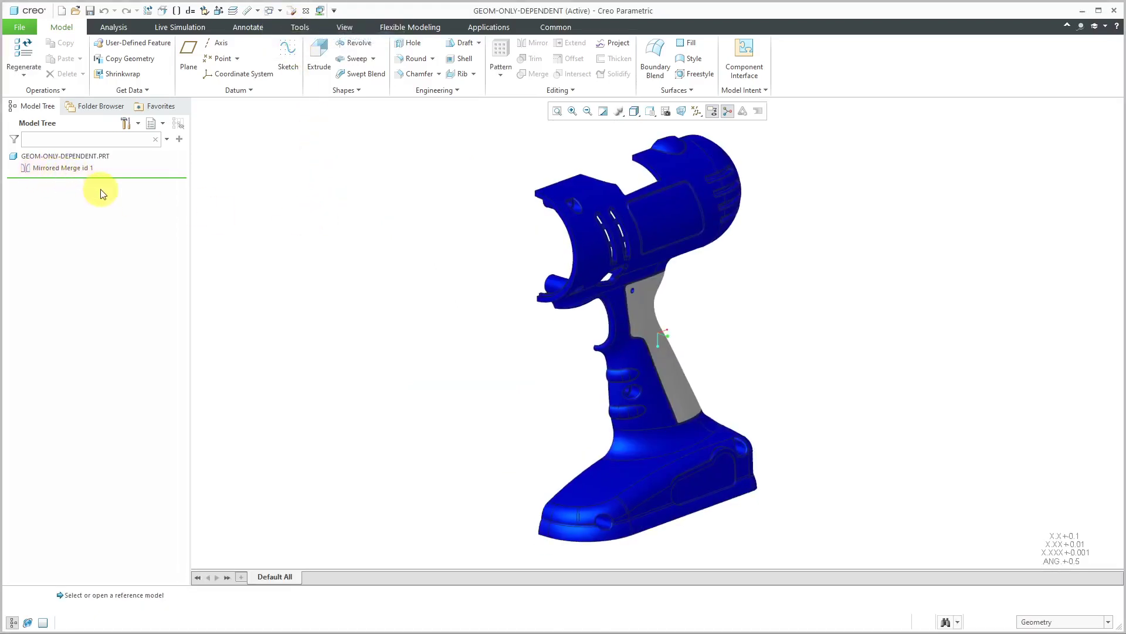
- Open the Reference Viewer for GEOM-ONLY-DEPENDENT to show its parent DRILL_CASE_LEFT.PRT
left_click(86, 156)
right_click(86, 156)
mouse_move(137, 283)
left_click(250, 284)
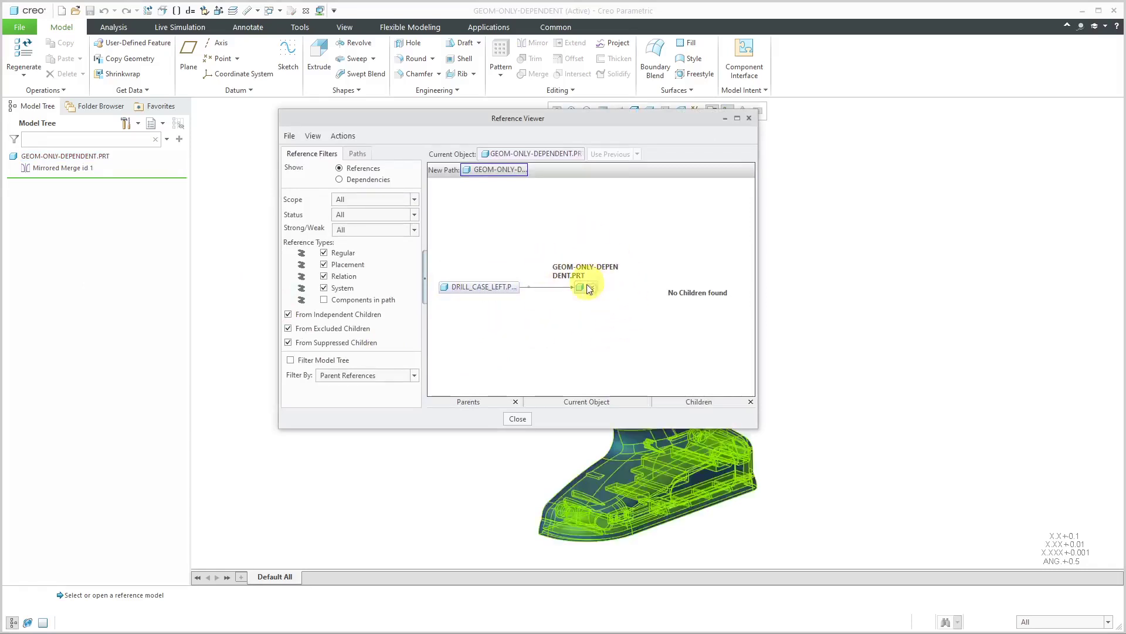
- Close the Reference Viewer, clear the selection, and switch to the DRILL_CASE_LEFT window
left_click(517, 419)
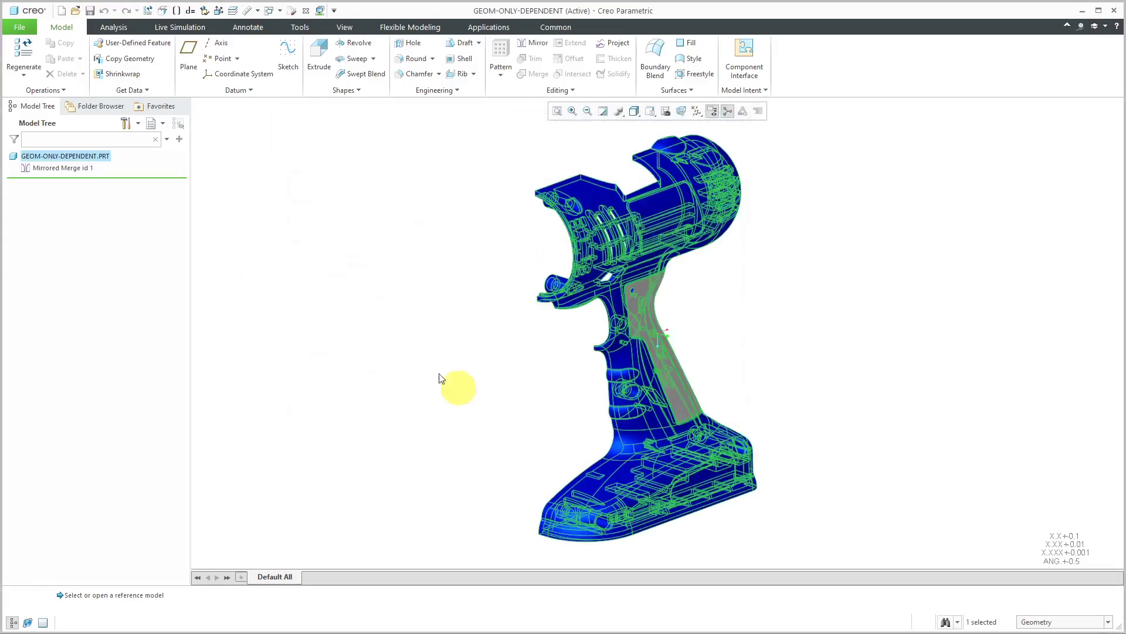
left_click(365, 276)
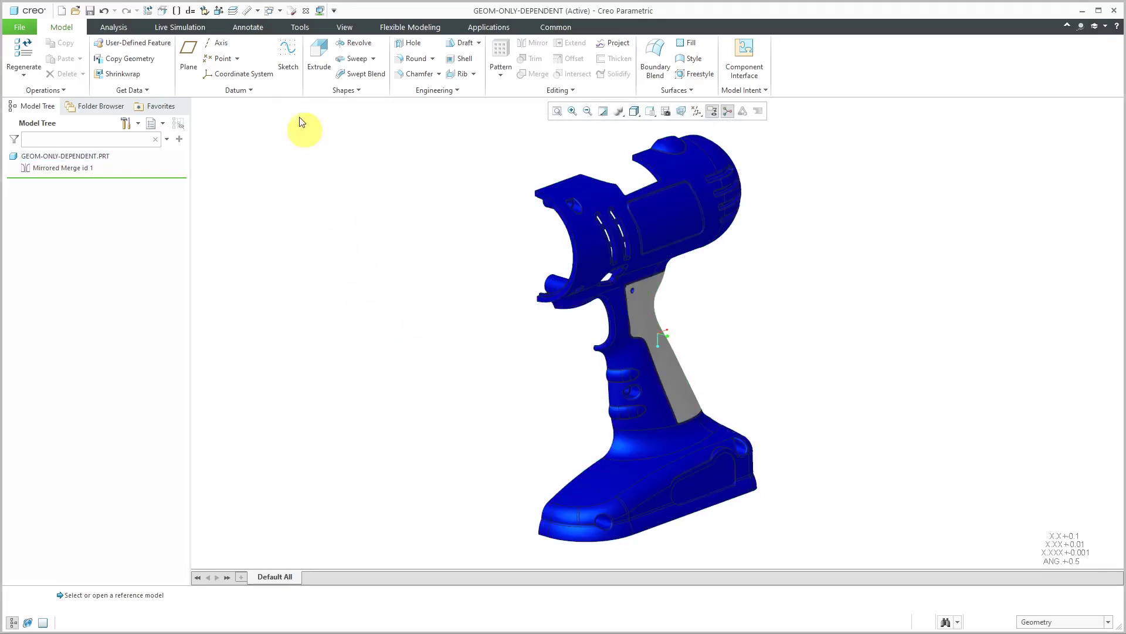
left_click(279, 11)
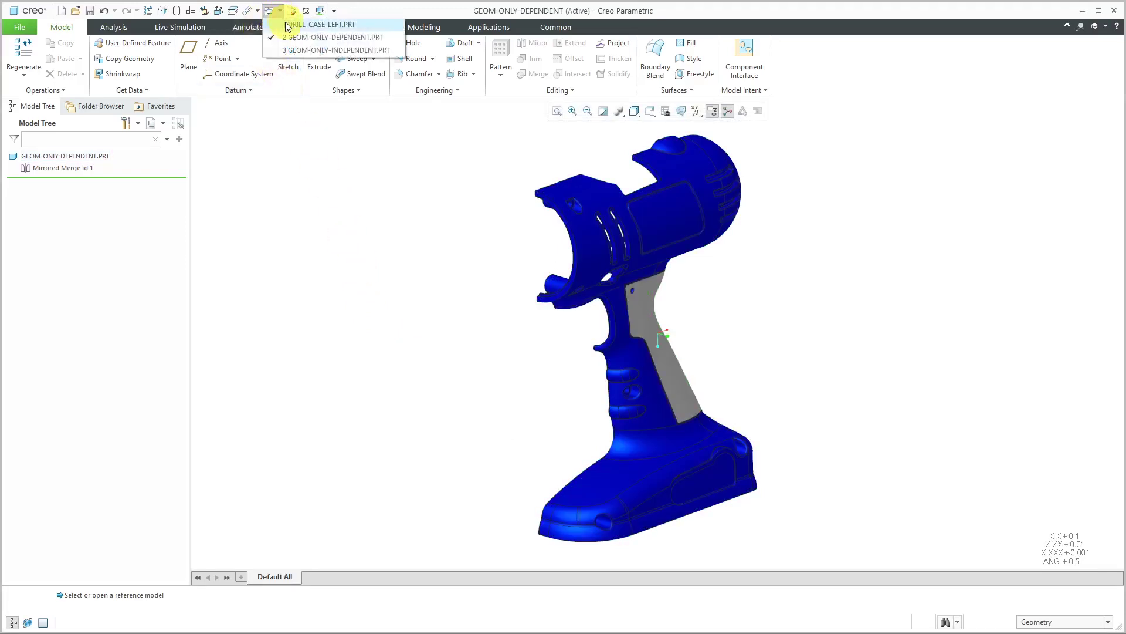
left_click(290, 25)
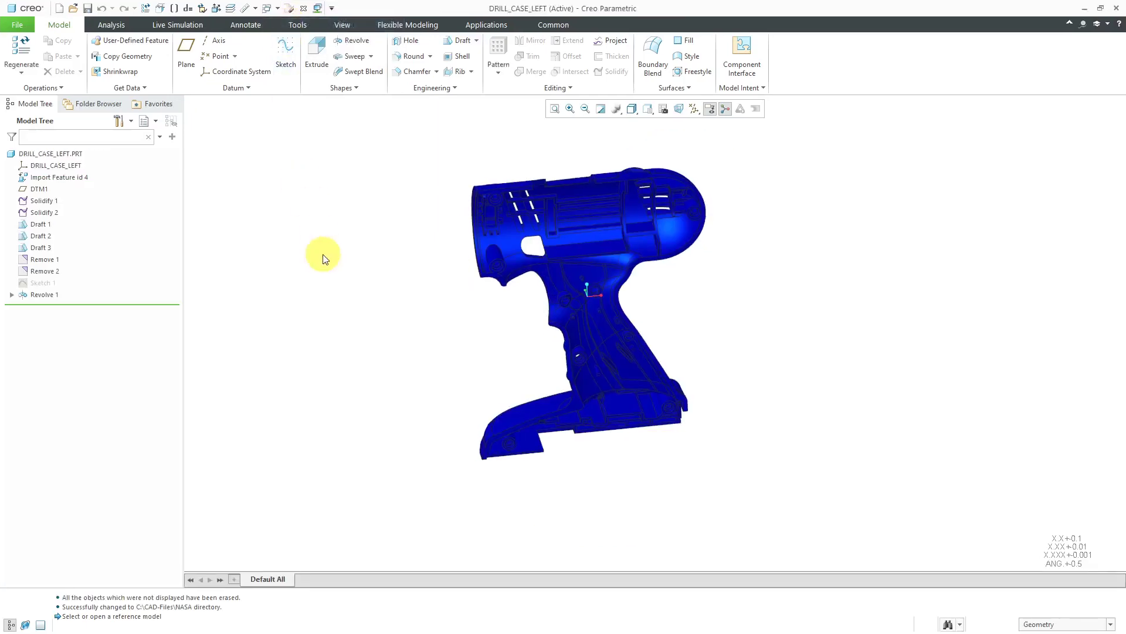
- Start a Mirror Part save-as of the drill case with Geometry with features and Preview enabled
left_click(19, 25)
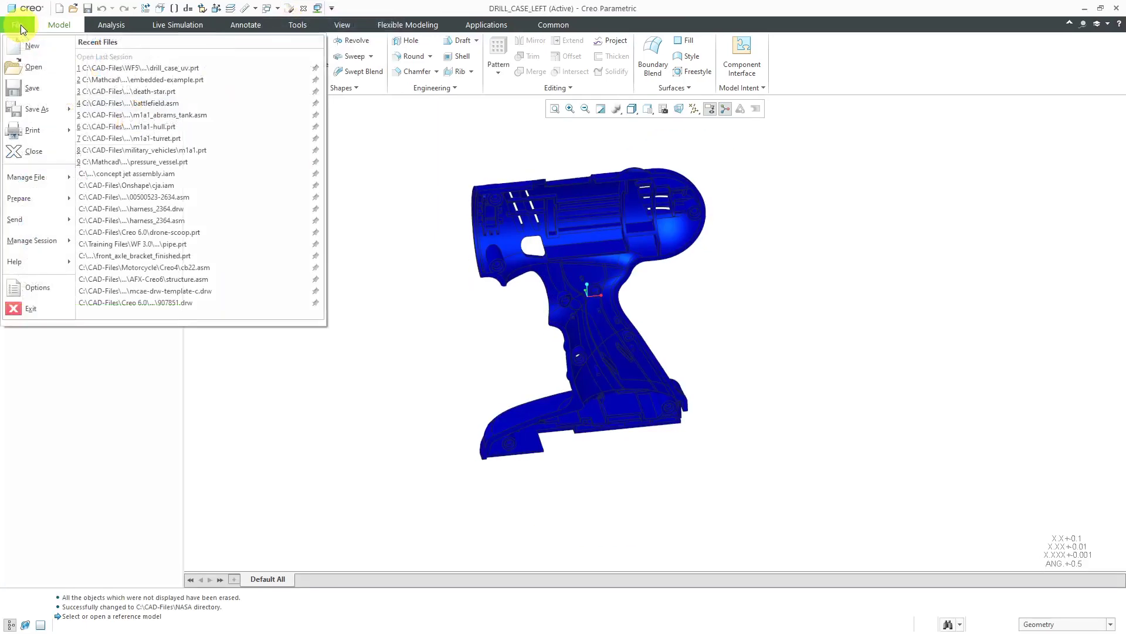
mouse_move(34, 102)
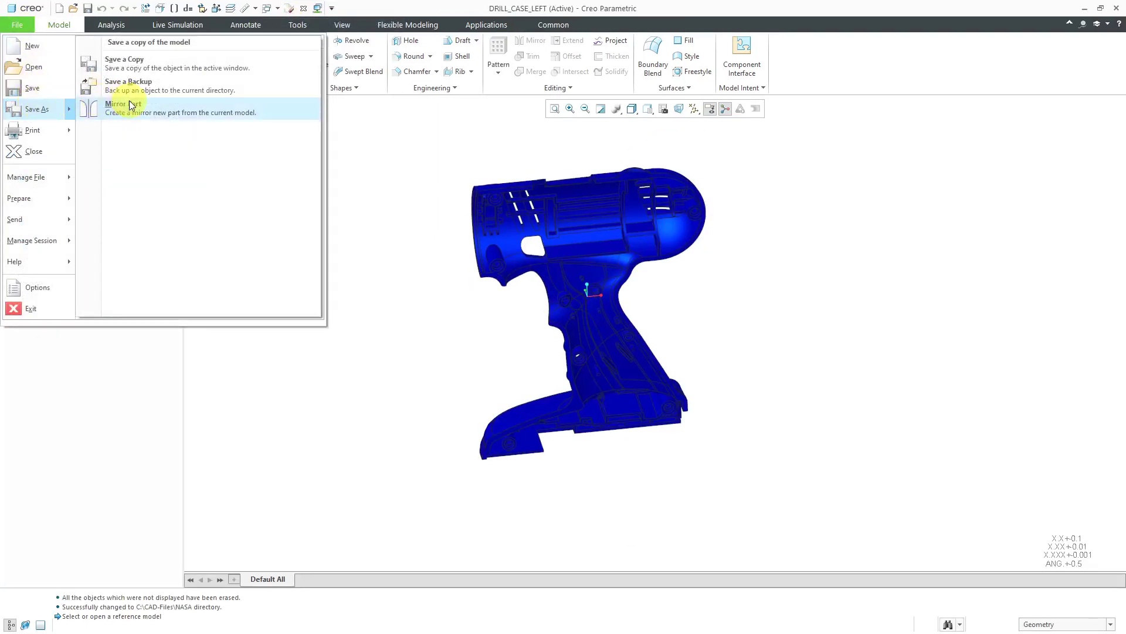
left_click(125, 107)
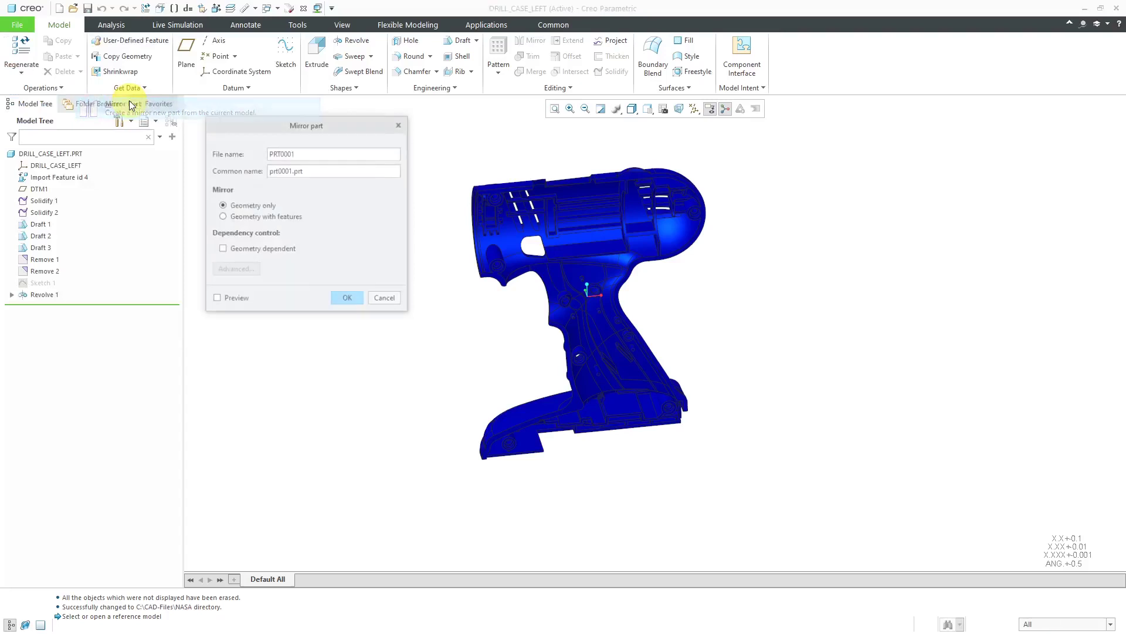
left_click(268, 217)
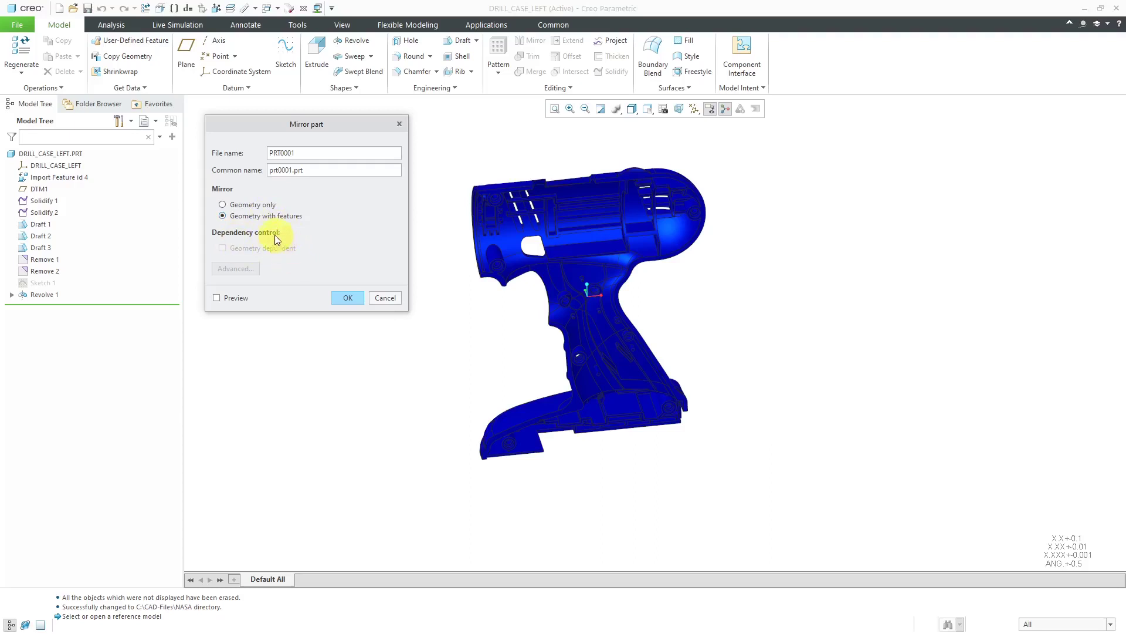
left_click(217, 298)
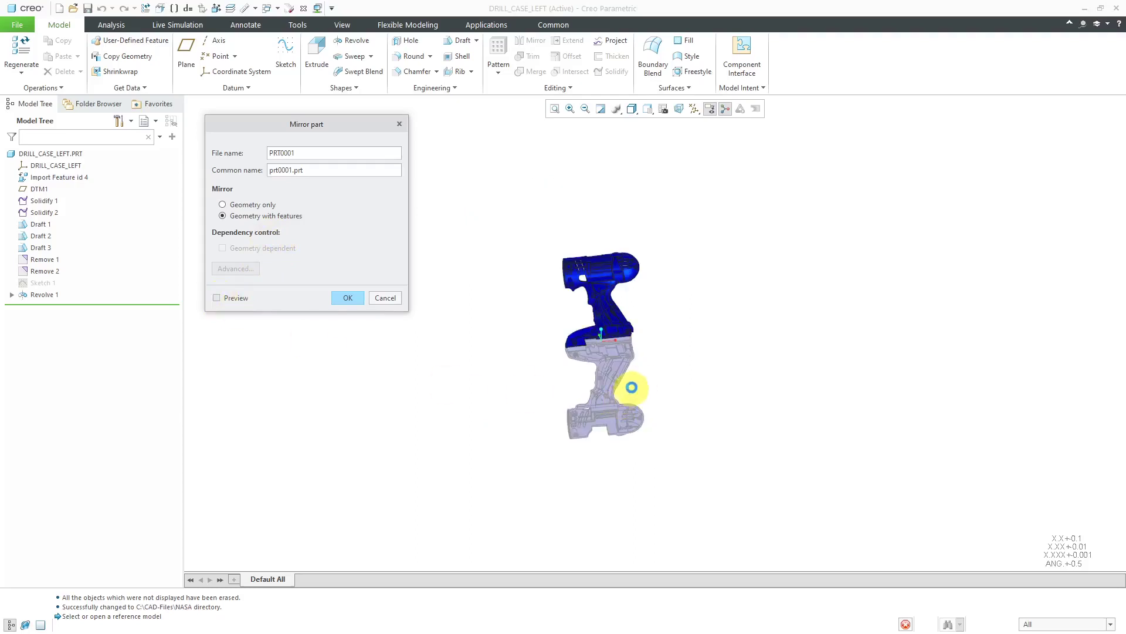
- View both parts from the front and name the mirrored file geom-with-features
middle_click_drag(644, 386, 704, 367)
key("ctrl+d")
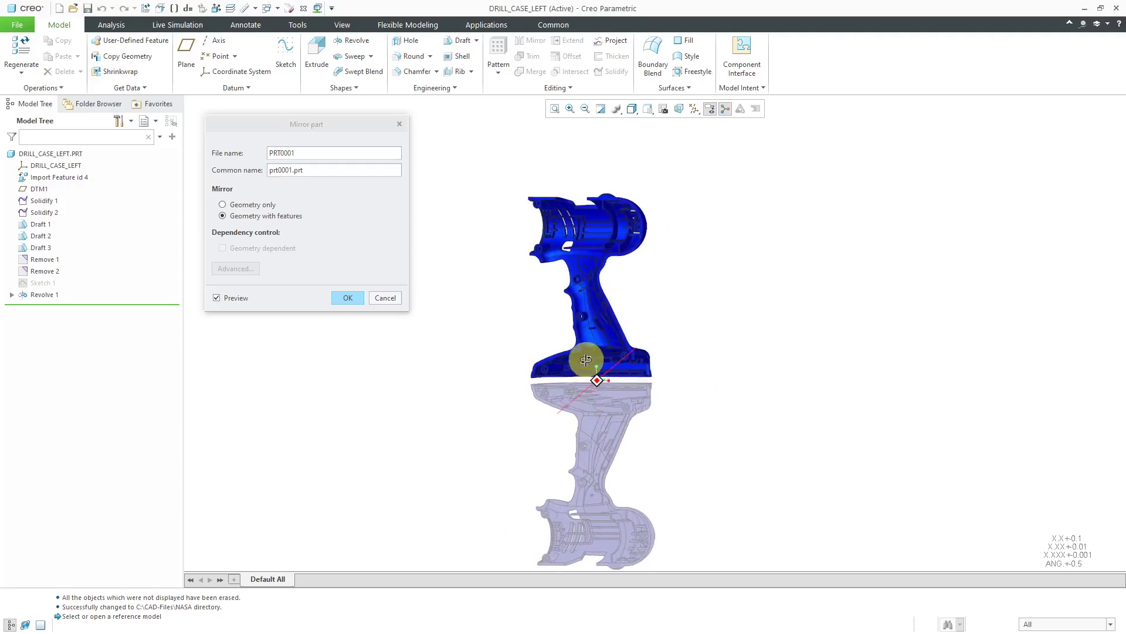
double_click(301, 152)
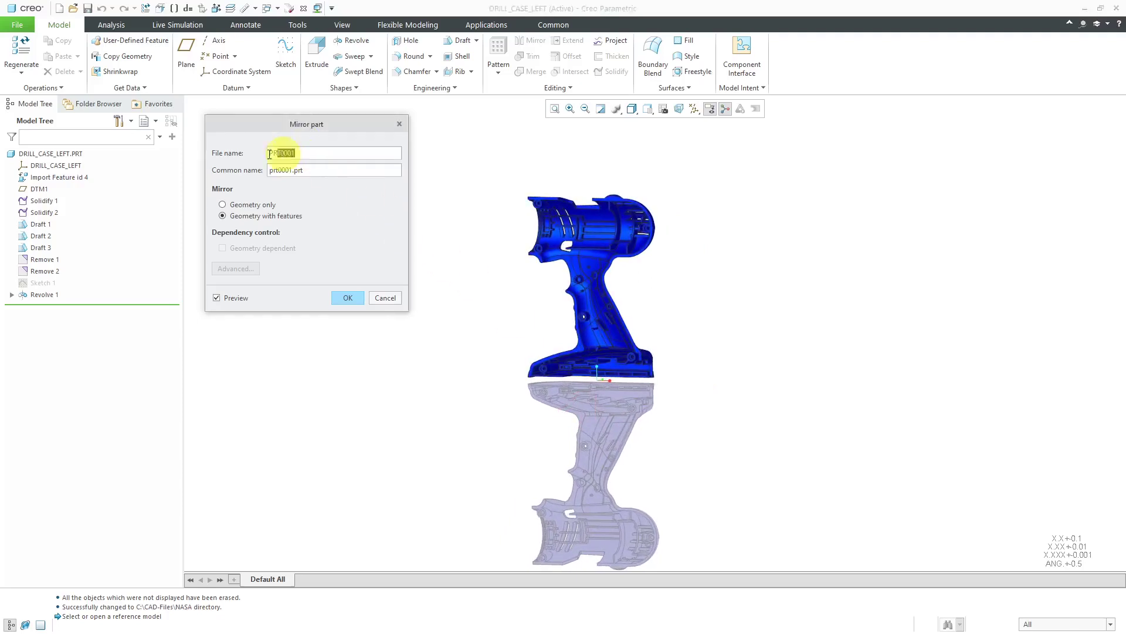
type("geom-with-features")
left_click(347, 297)
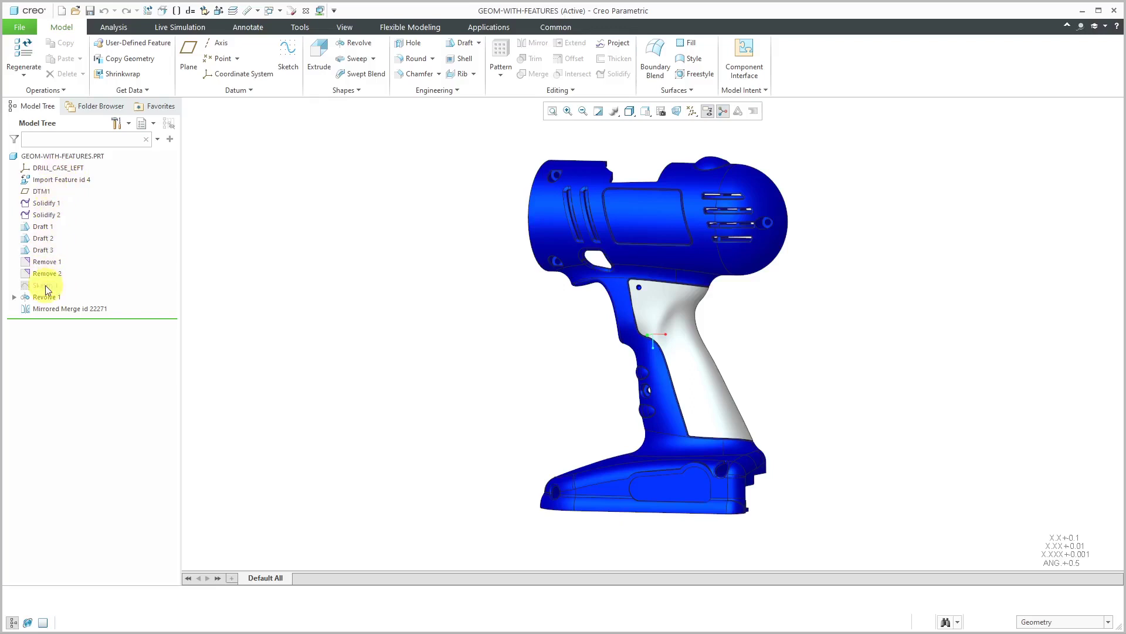
scroll(459, 326, "down", 3)
scroll(467, 344, "up", 1)
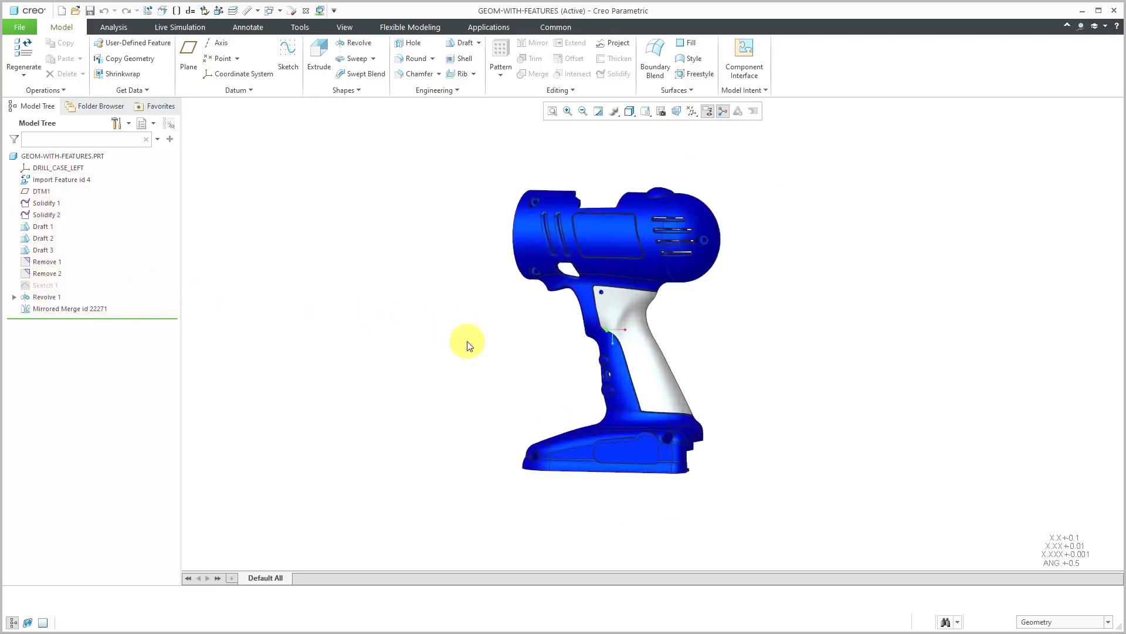
middle_click_drag(470, 338, 661, 377)
scroll(654, 395, "up", 2)
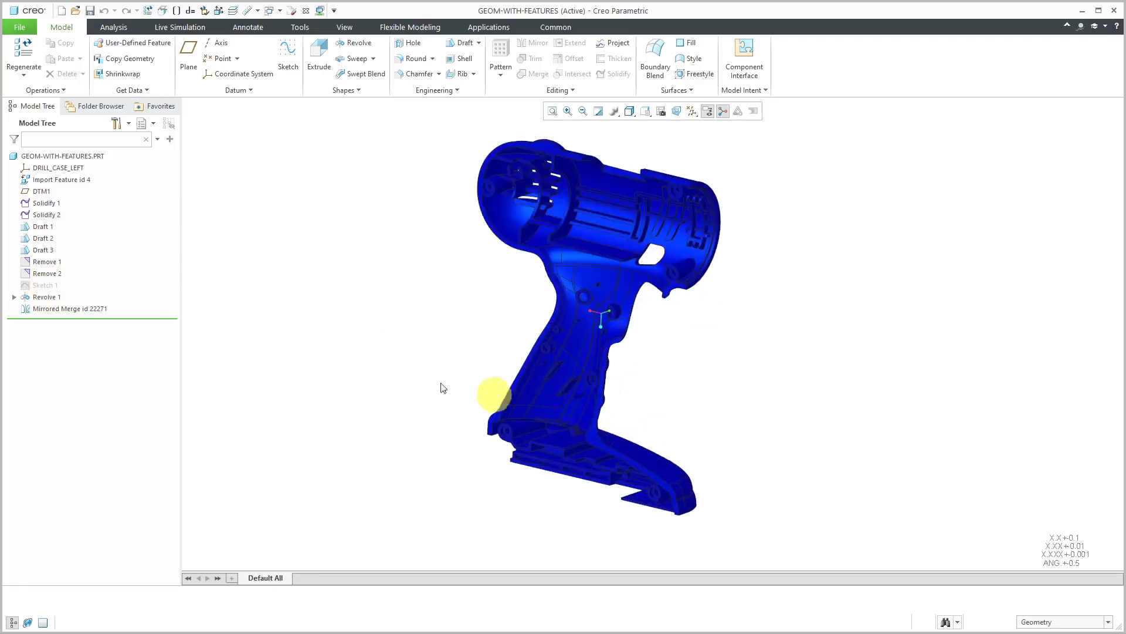
left_click(86, 311)
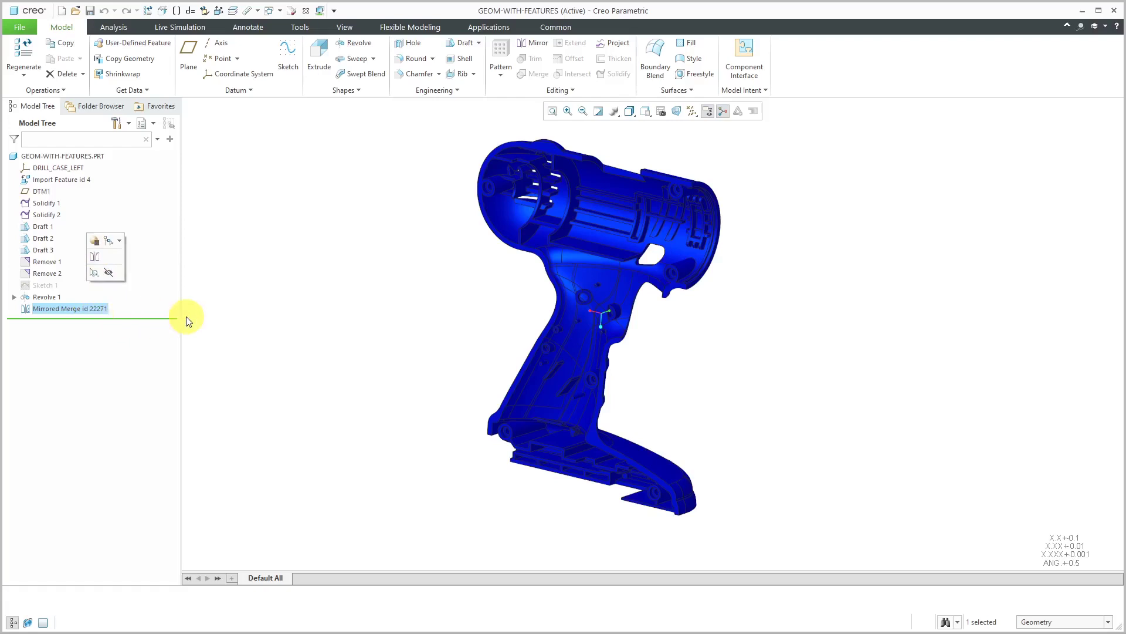
left_click(264, 300)
left_click(94, 157)
right_click(94, 157)
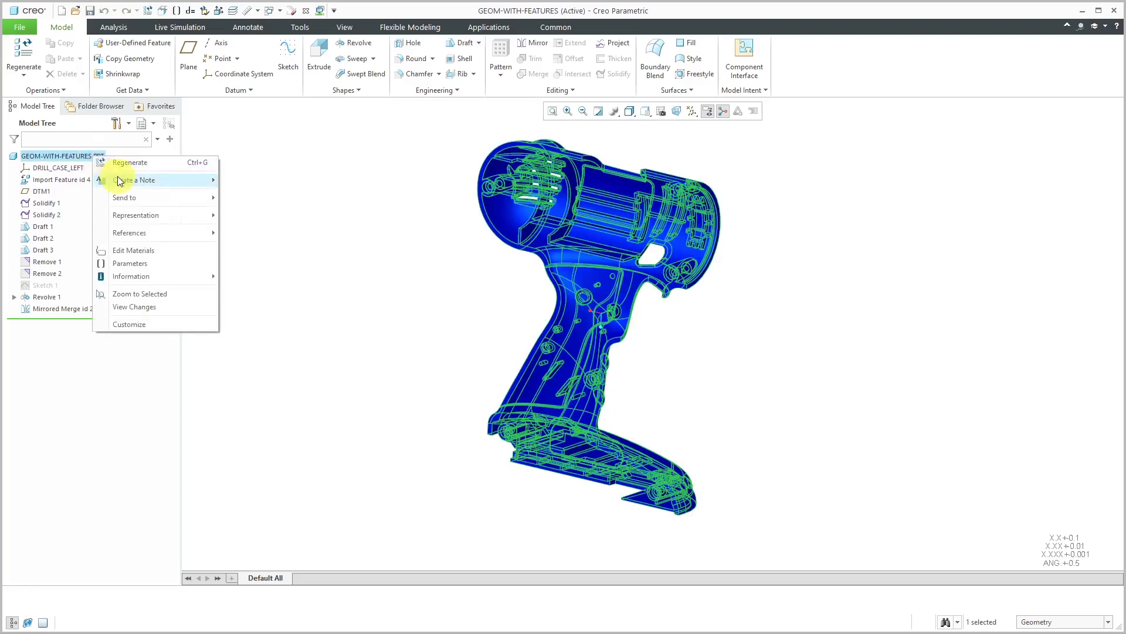
mouse_move(150, 281)
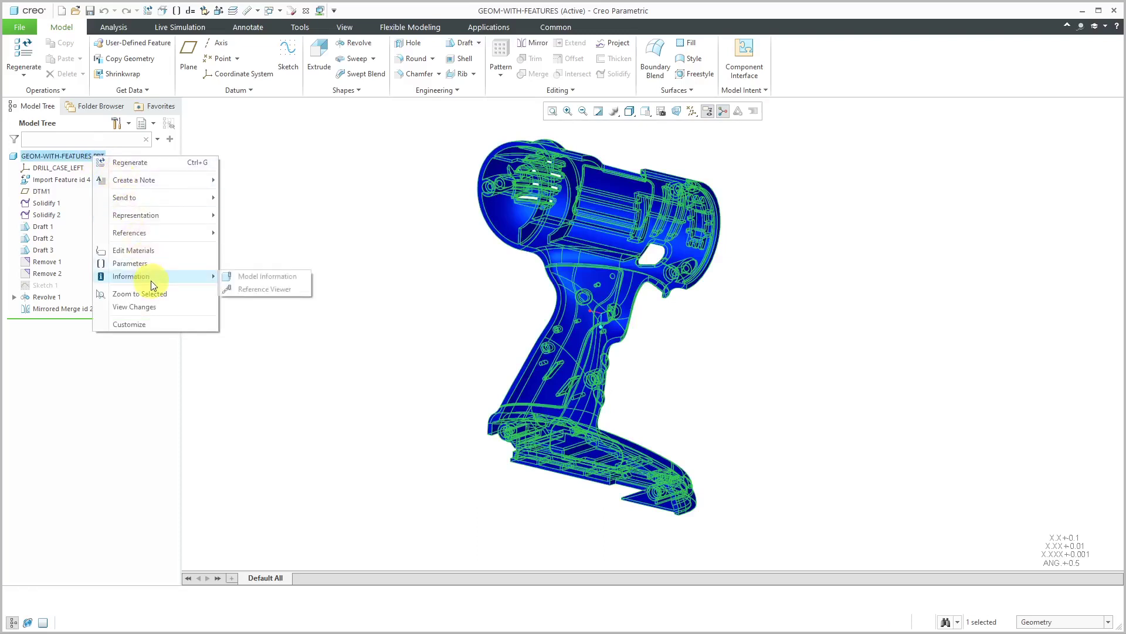
left_click(266, 288)
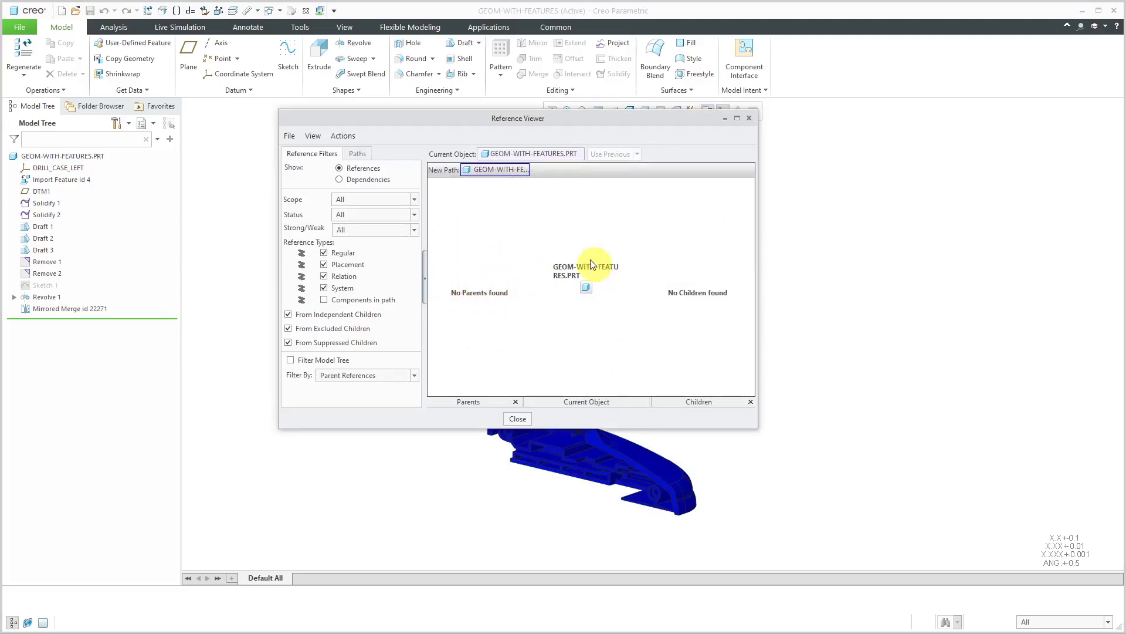
left_click(516, 419)
mouse_move(311, 338)
middle_mouse_down()
mouse_move(398, 329)
mouse_move(360, 342)
middle_mouse_up()
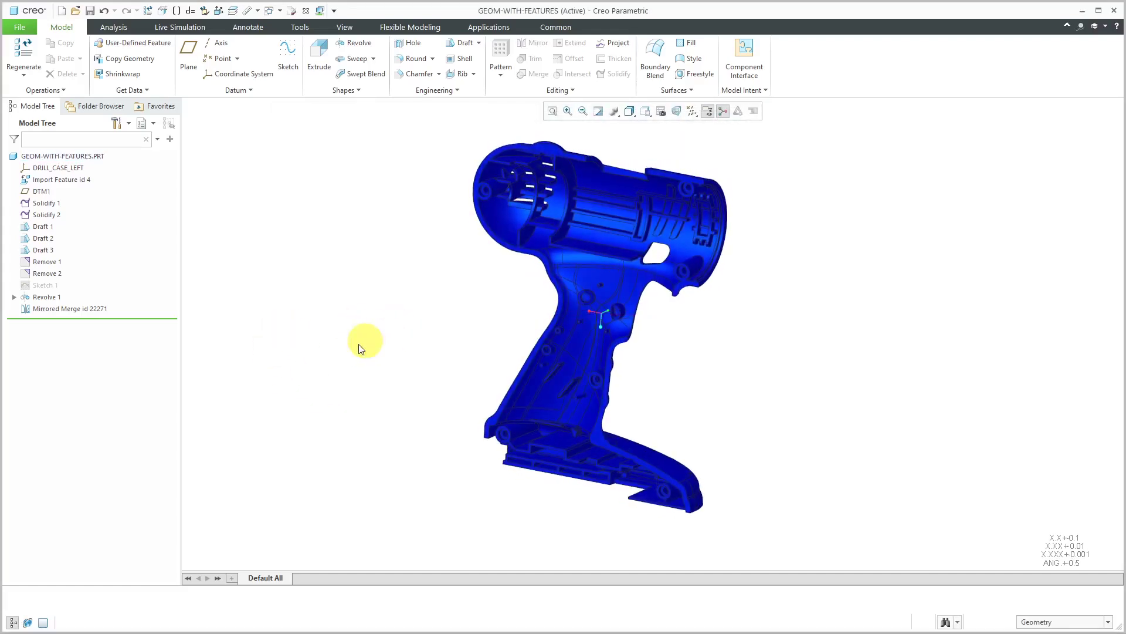
mouse_move(159, 321)
left_mouse_down()
mouse_move(156, 299)
mouse_move(126, 294)
mouse_move(126, 171)
mouse_move(116, 289)
mouse_move(116, 160)
mouse_move(101, 293)
mouse_move(96, 181)
mouse_move(99, 306)
mouse_move(118, 327)
mouse_move(156, 327)
left_mouse_up()
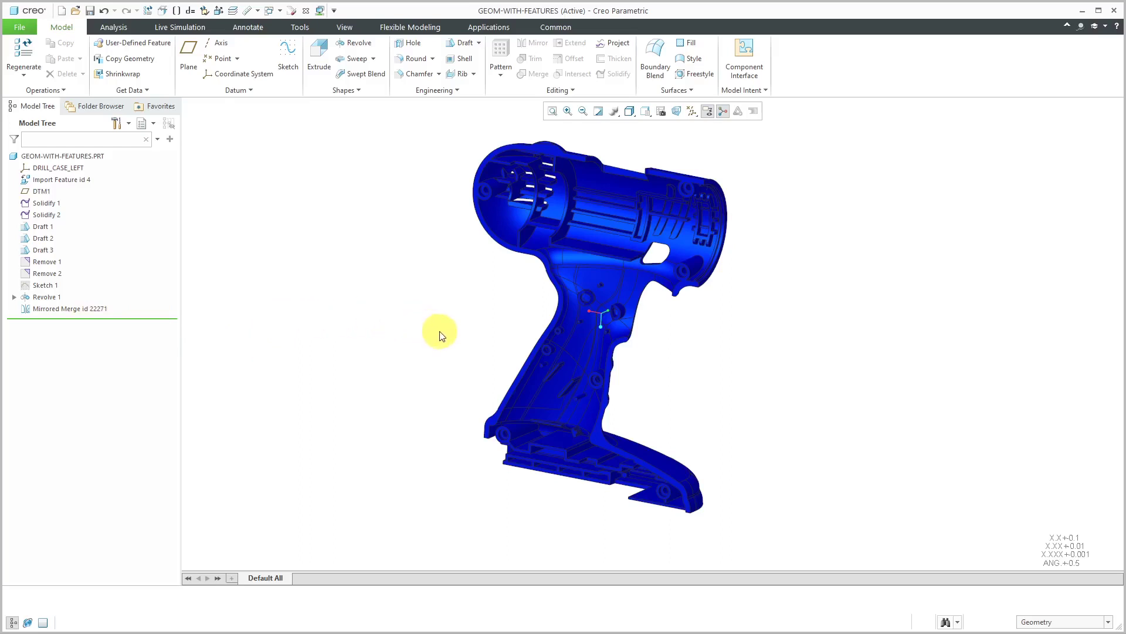
mouse_move(442, 329)
middle_mouse_down()
mouse_move(427, 319)
mouse_move(455, 335)
middle_mouse_up()
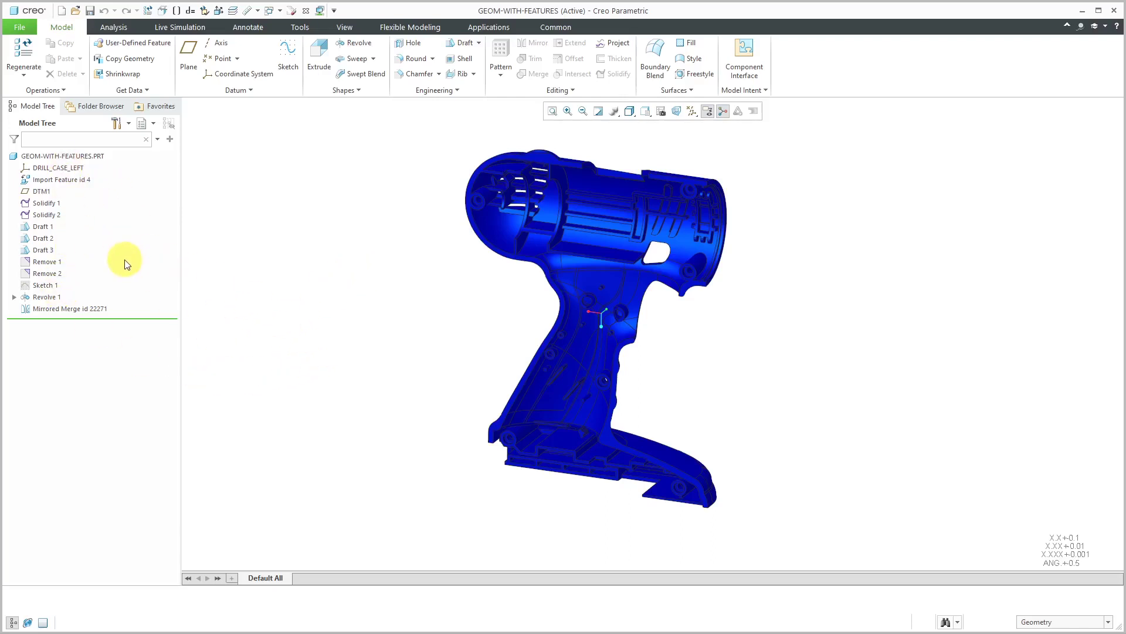
left_click(46, 192)
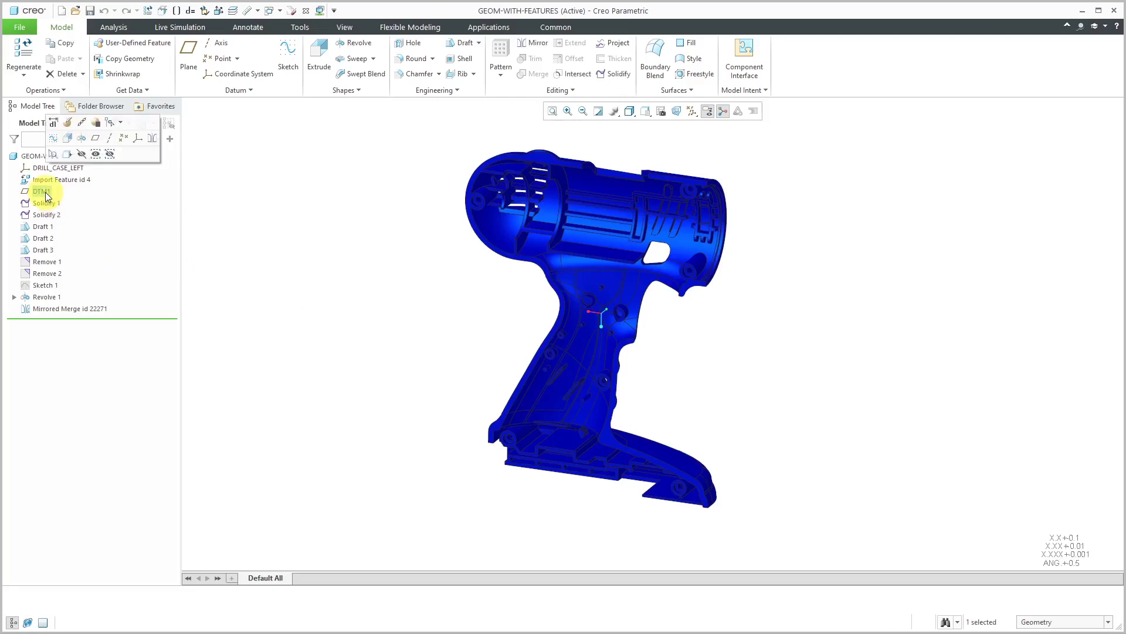
left_click(68, 124)
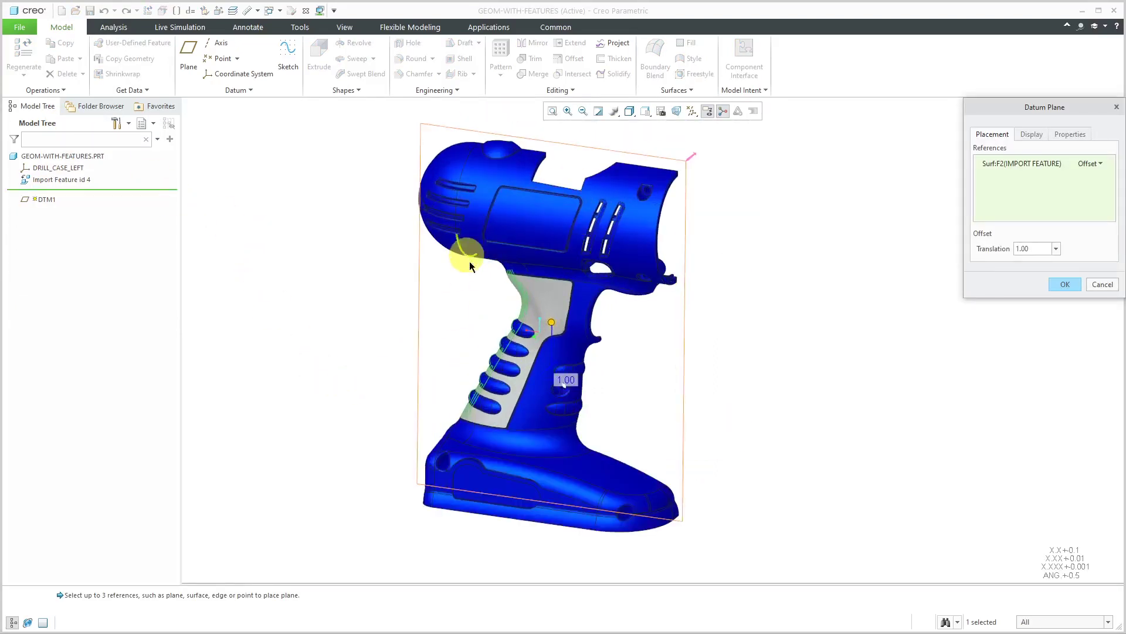
left_click(1101, 285)
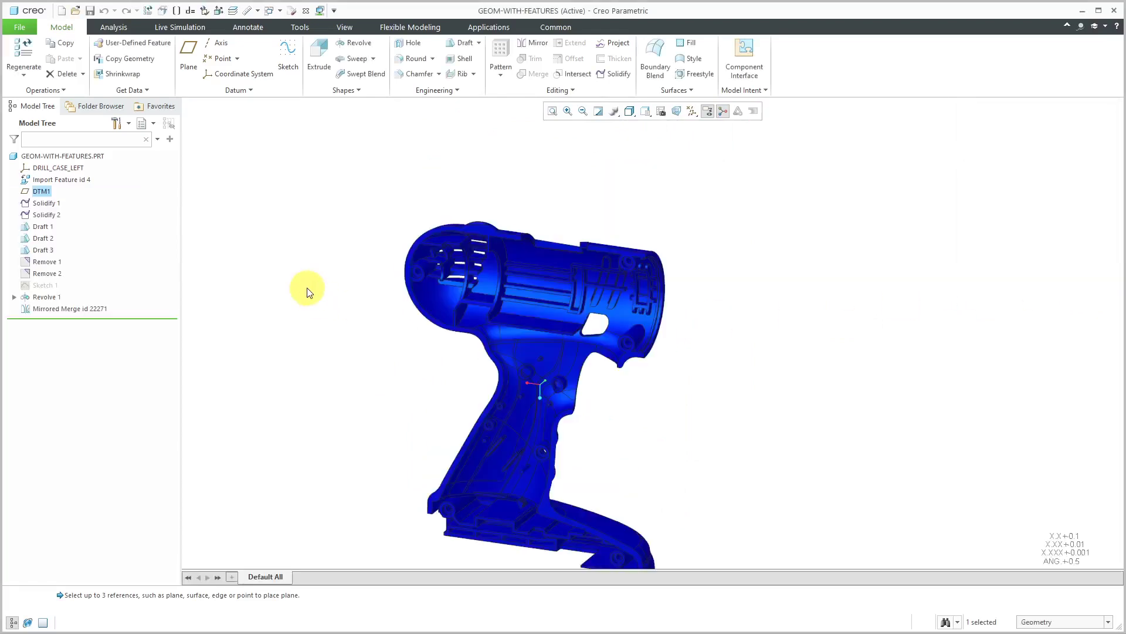
left_click(100, 307)
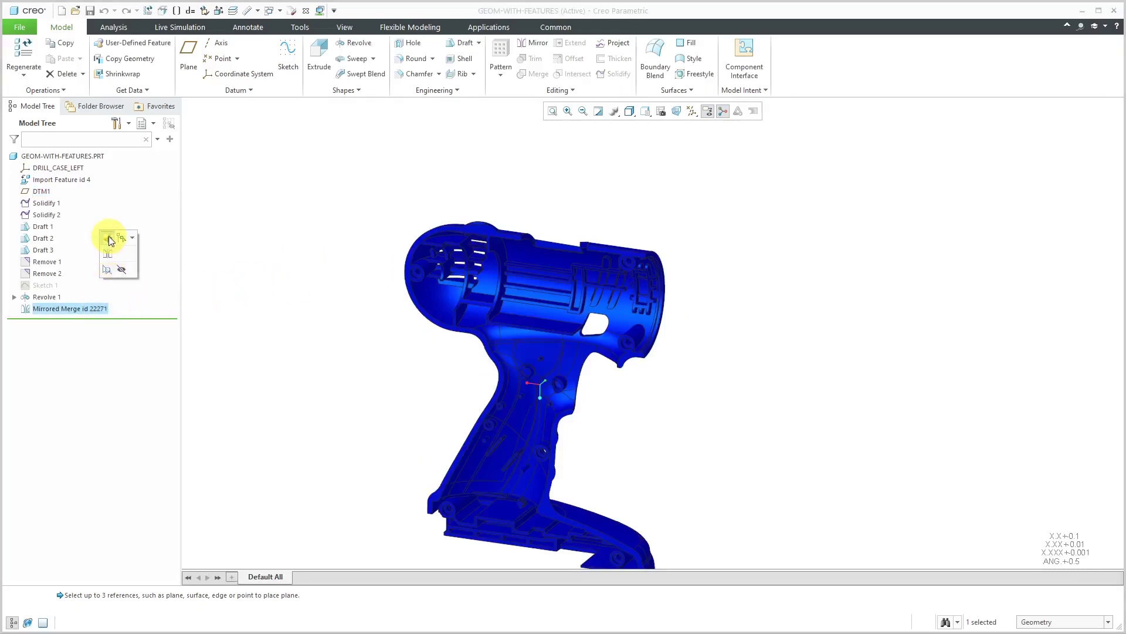
left_click(107, 237)
left_click(532, 337)
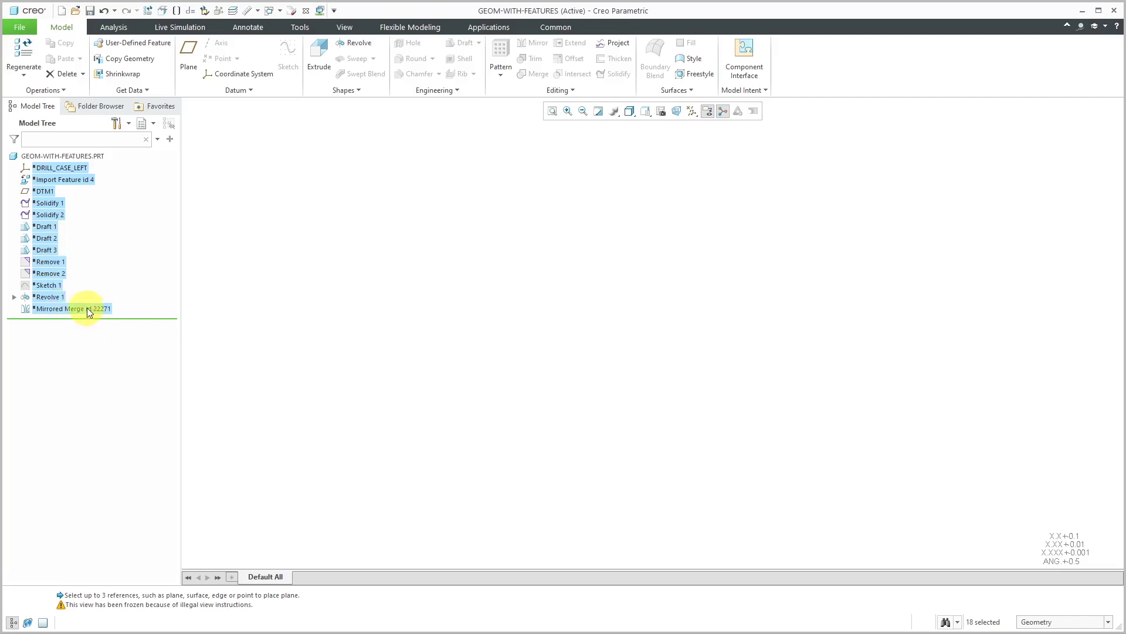
left_click(103, 12)
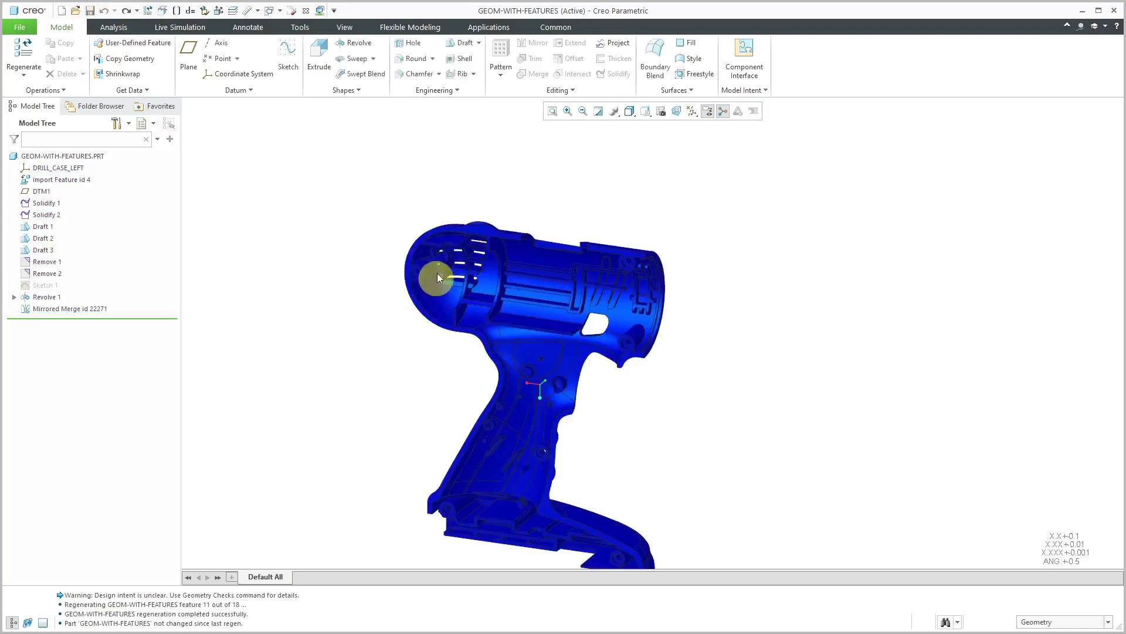
middle_click_drag(535, 252, 540, 284)
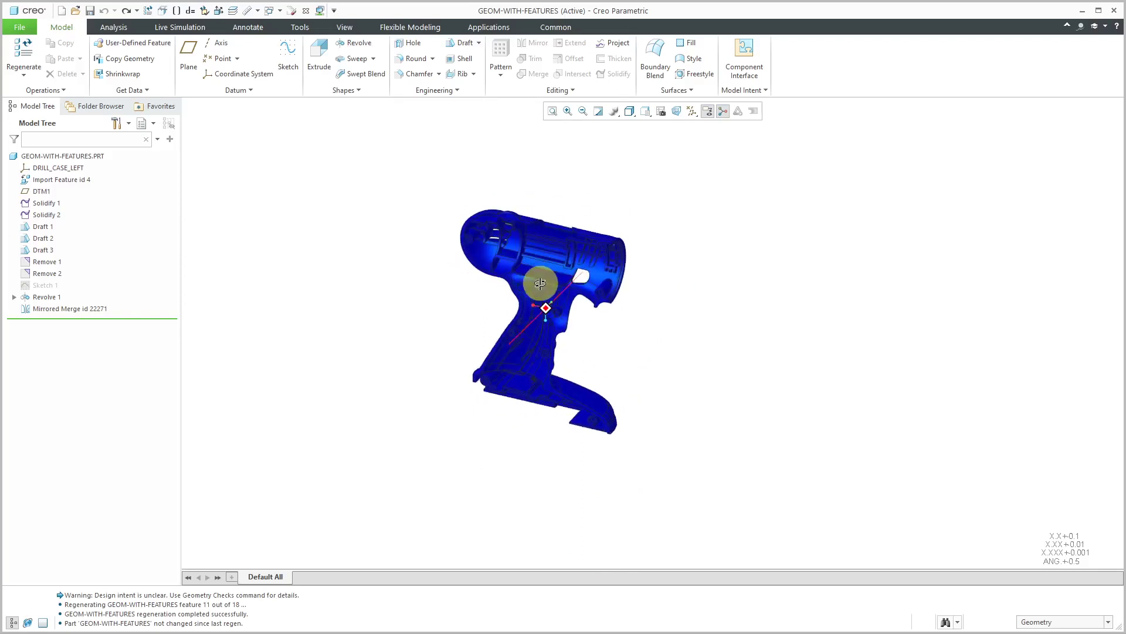
scroll(493, 300, "down", 3)
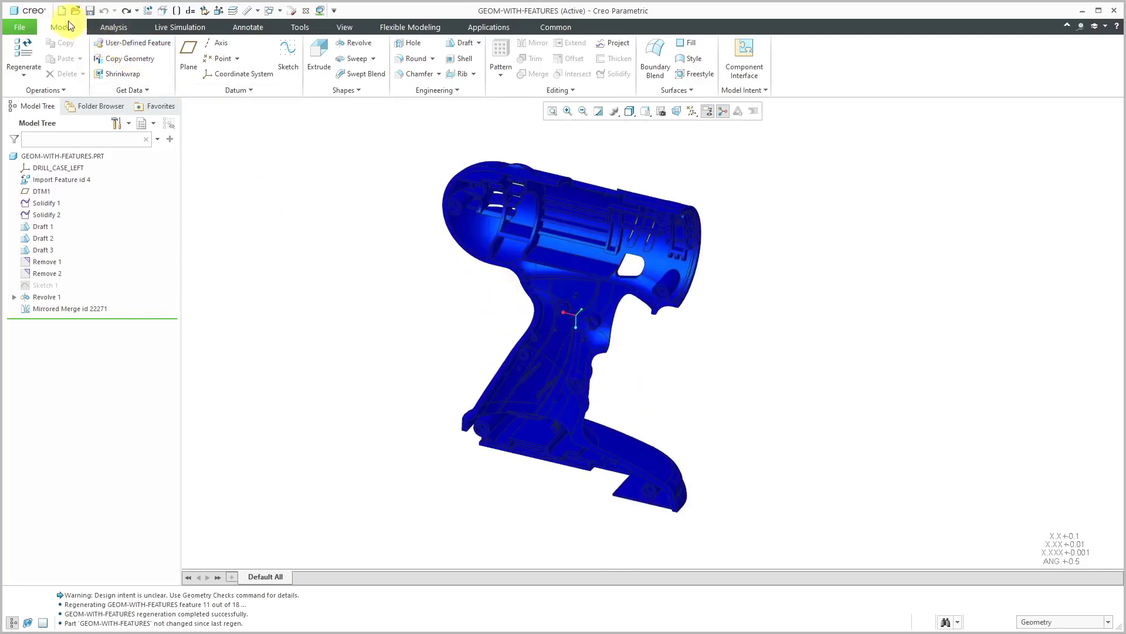
- Create a new assembly named asm0001
left_click(63, 15)
left_click(497, 278)
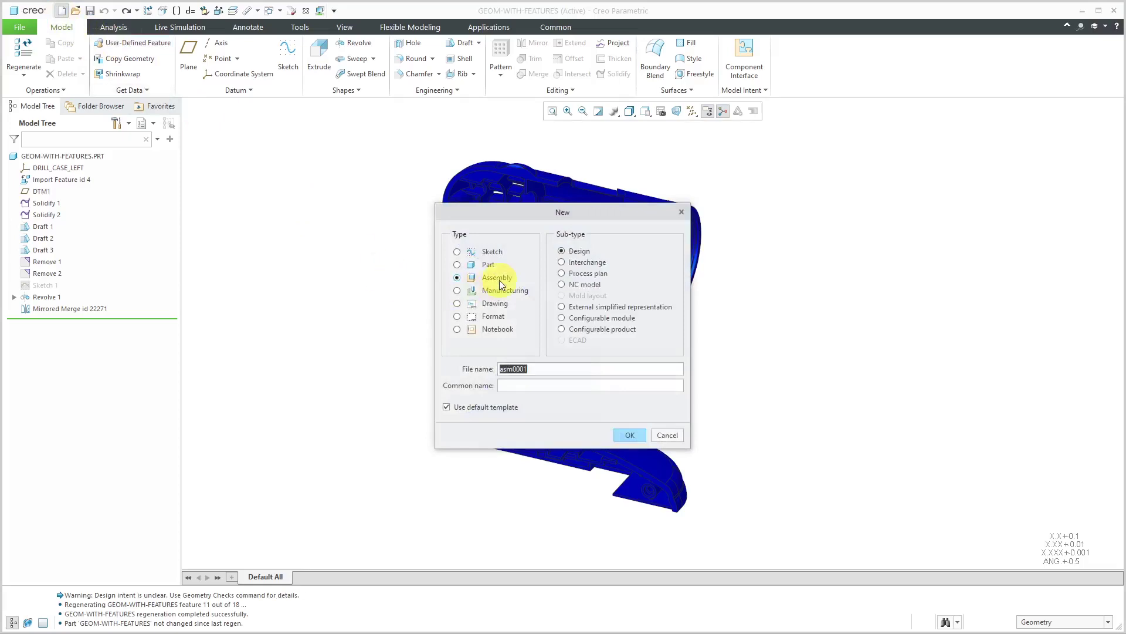
left_click(621, 438)
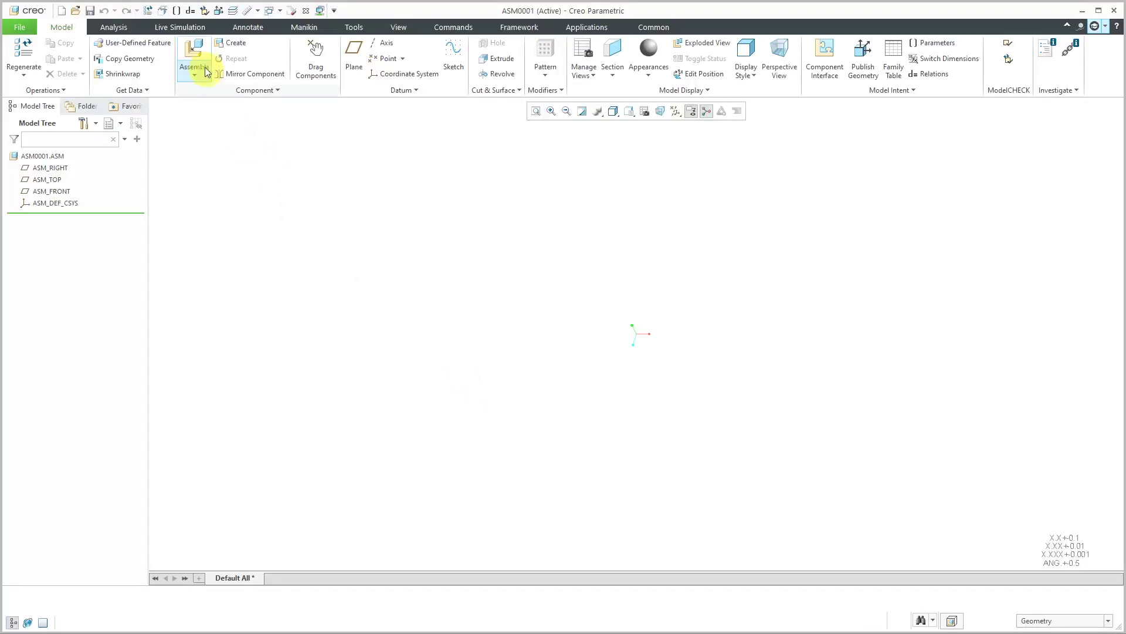
- Place drill_case_left.prt from session at its default position, then begin adding another component
left_click(200, 56)
left_click(385, 260)
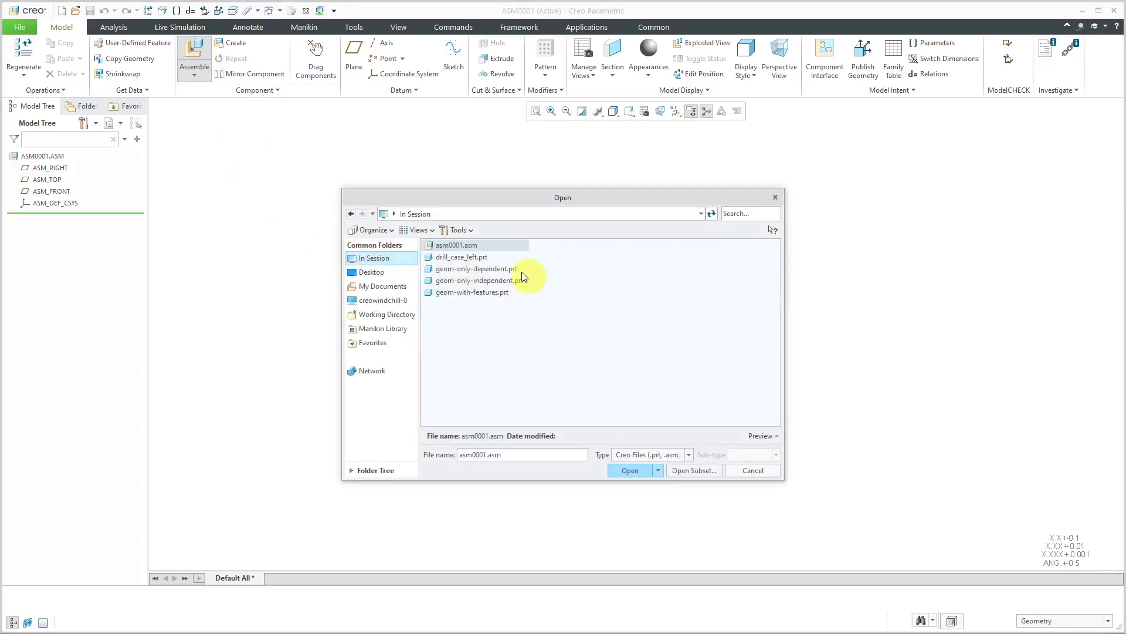
double_click(473, 258)
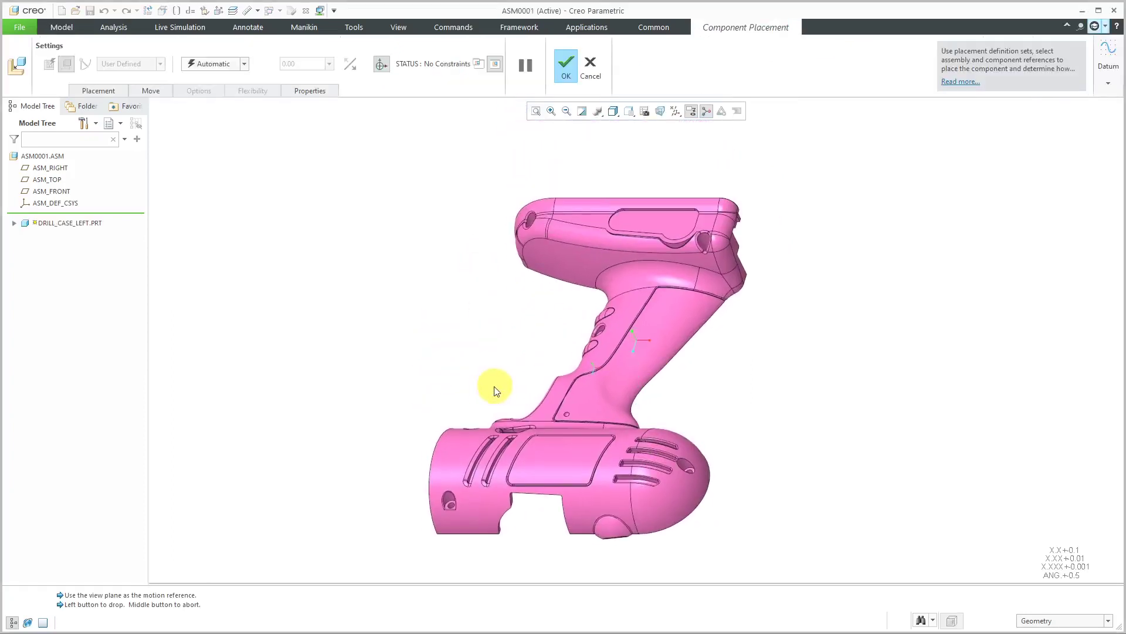
right_click(341, 226)
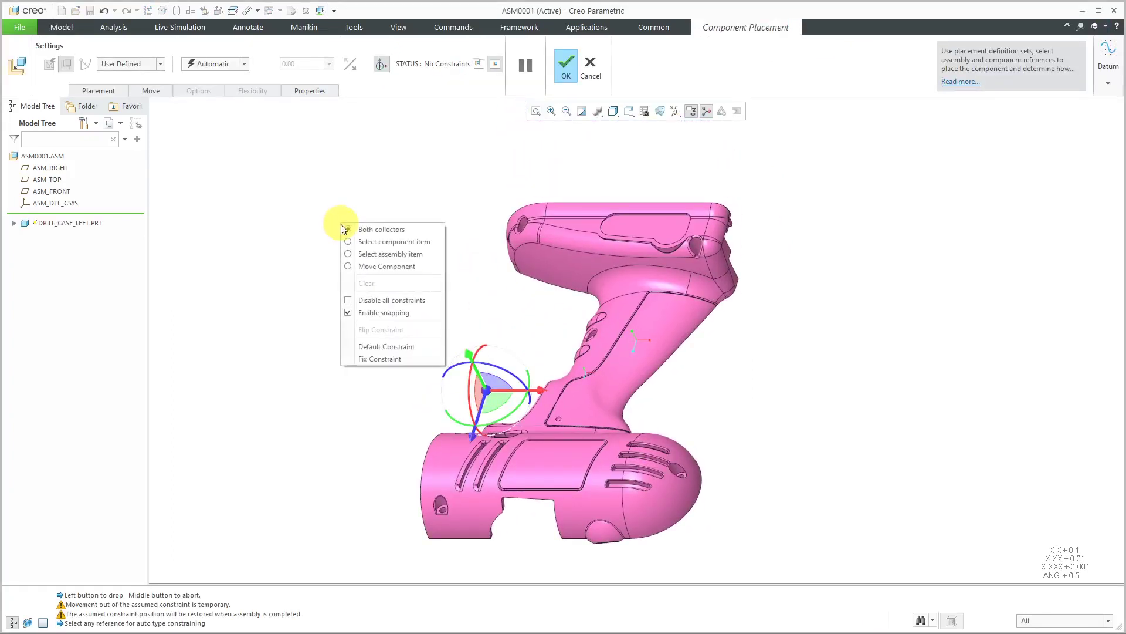
left_click(378, 347)
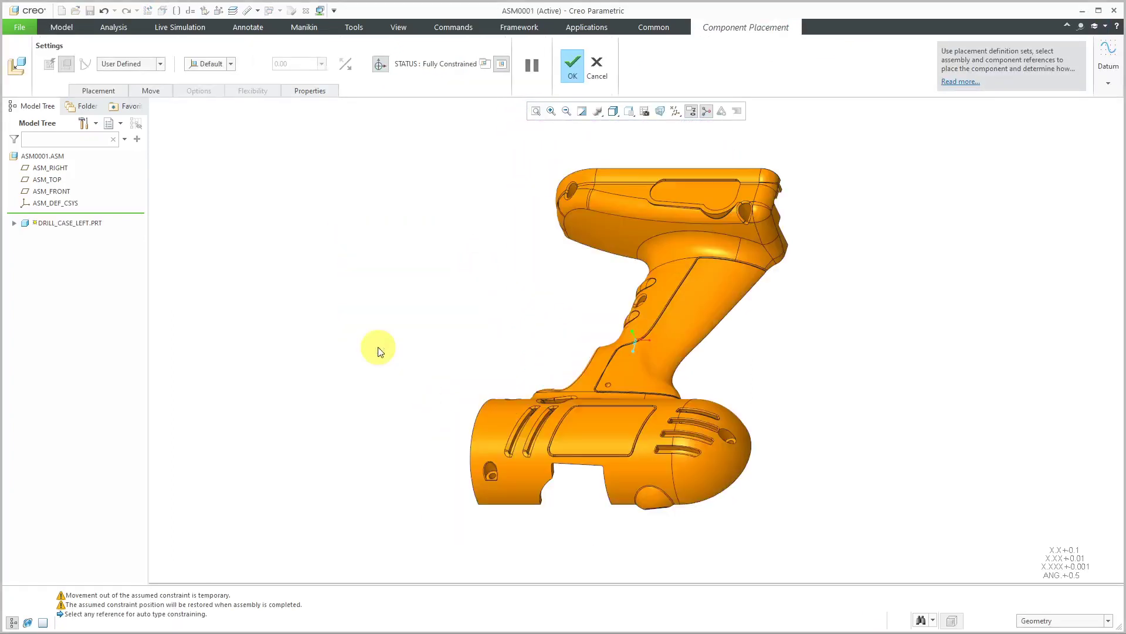
middle_click(391, 318)
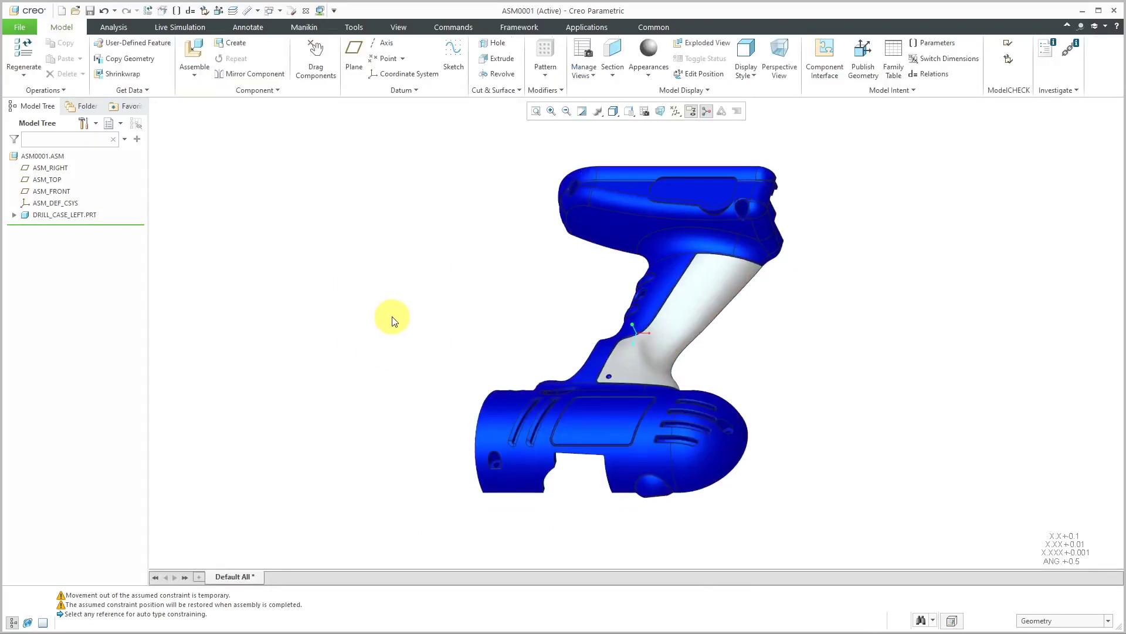
middle_click_drag(401, 332, 479, 211)
scroll(606, 390, "up", 2)
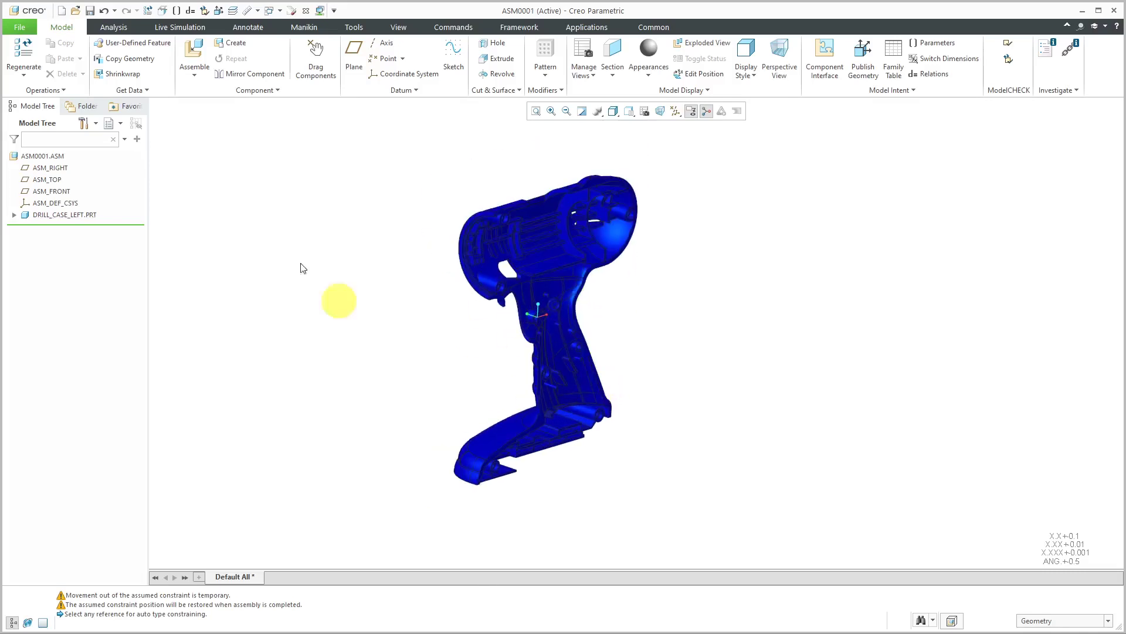
left_click(195, 54)
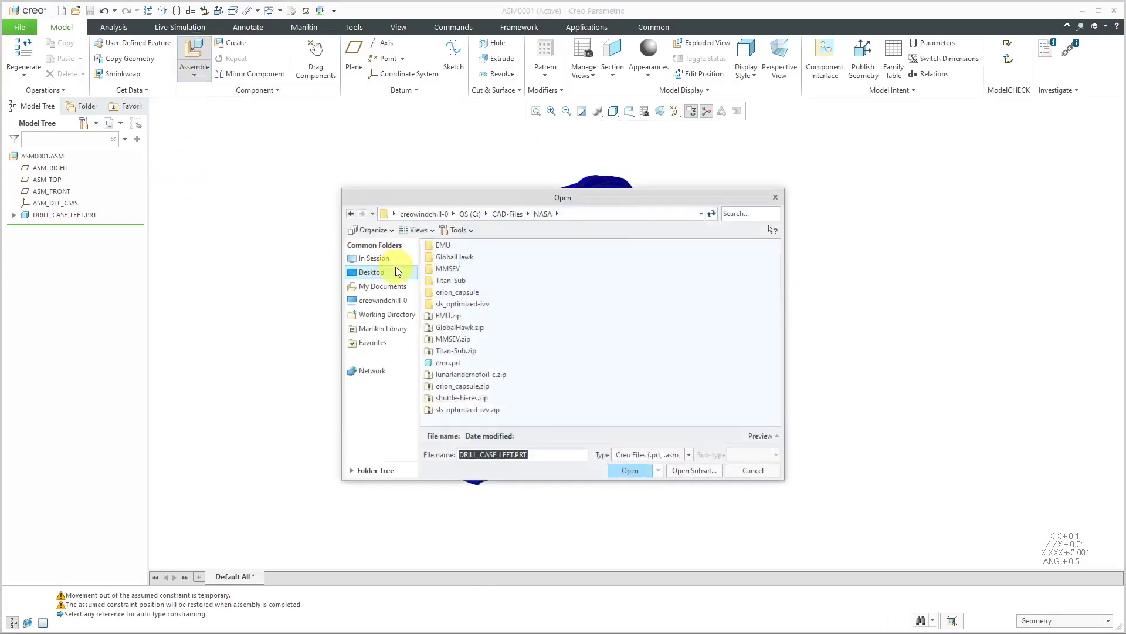
- Bring geom-only-dependent.prt from session into the assembly and show it in its own window
left_click(383, 263)
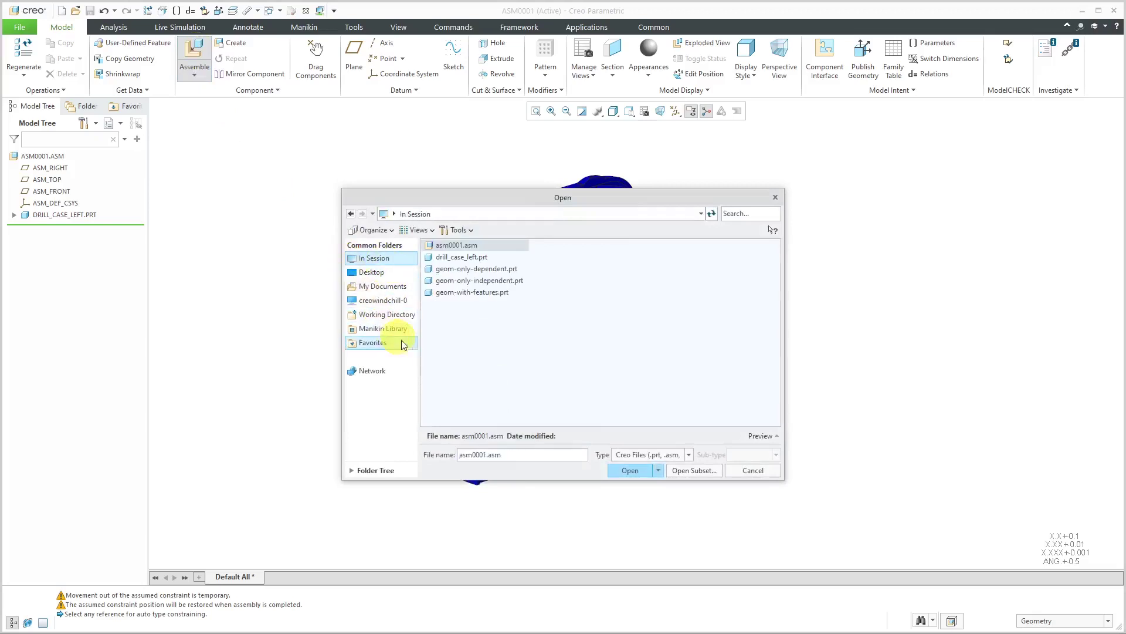
left_click(494, 271)
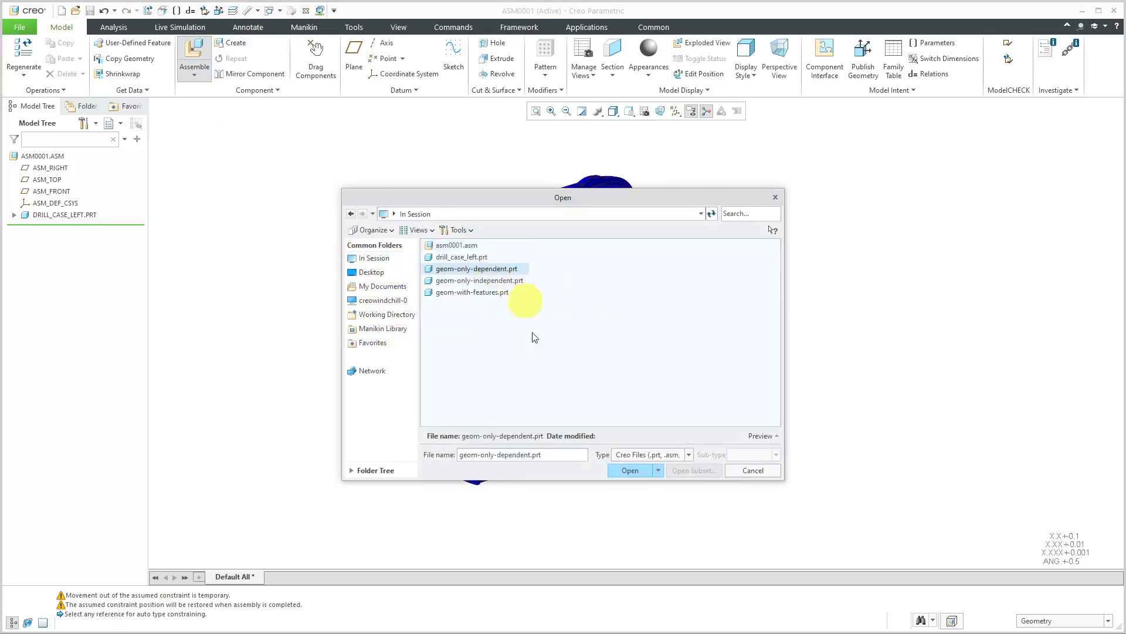
left_click(628, 470)
left_click(708, 379)
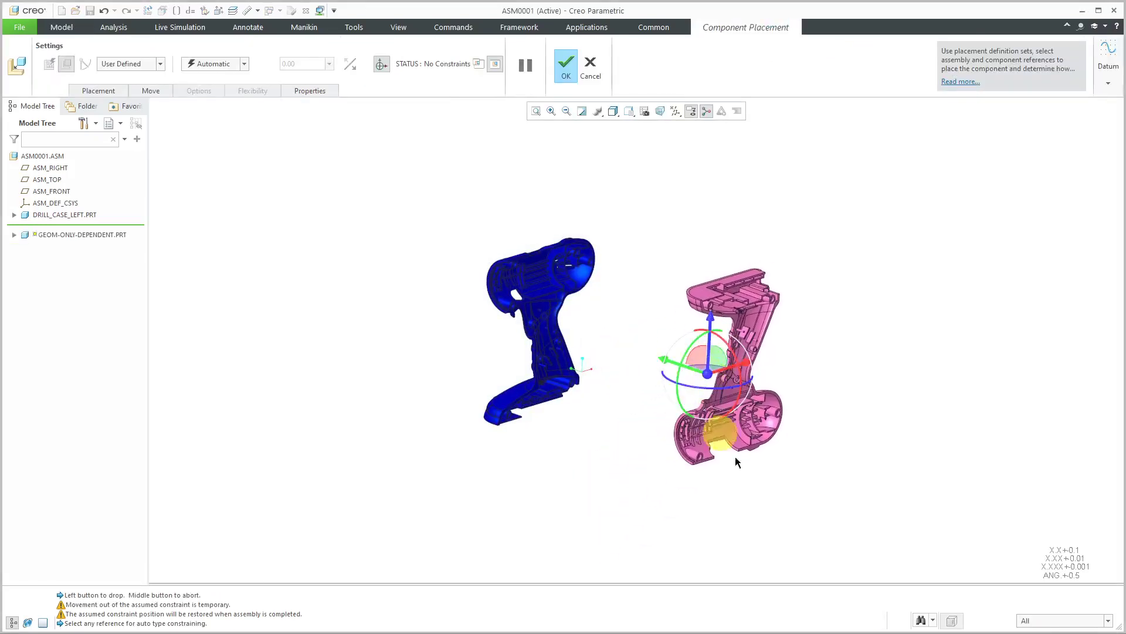
left_click_drag(741, 375, 674, 366)
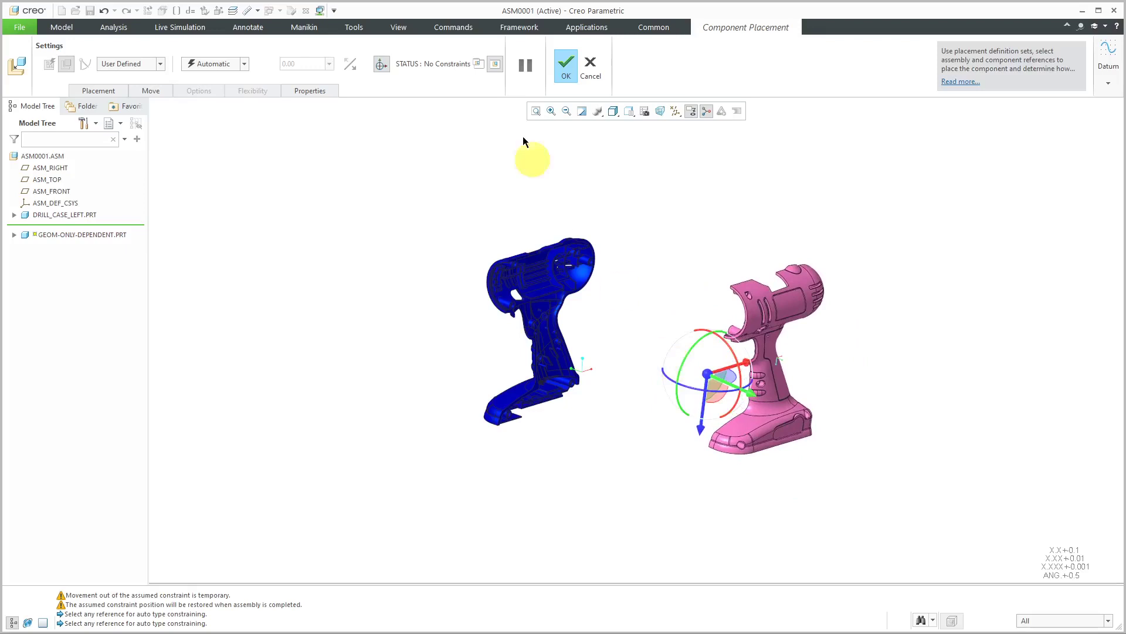
left_click(479, 65)
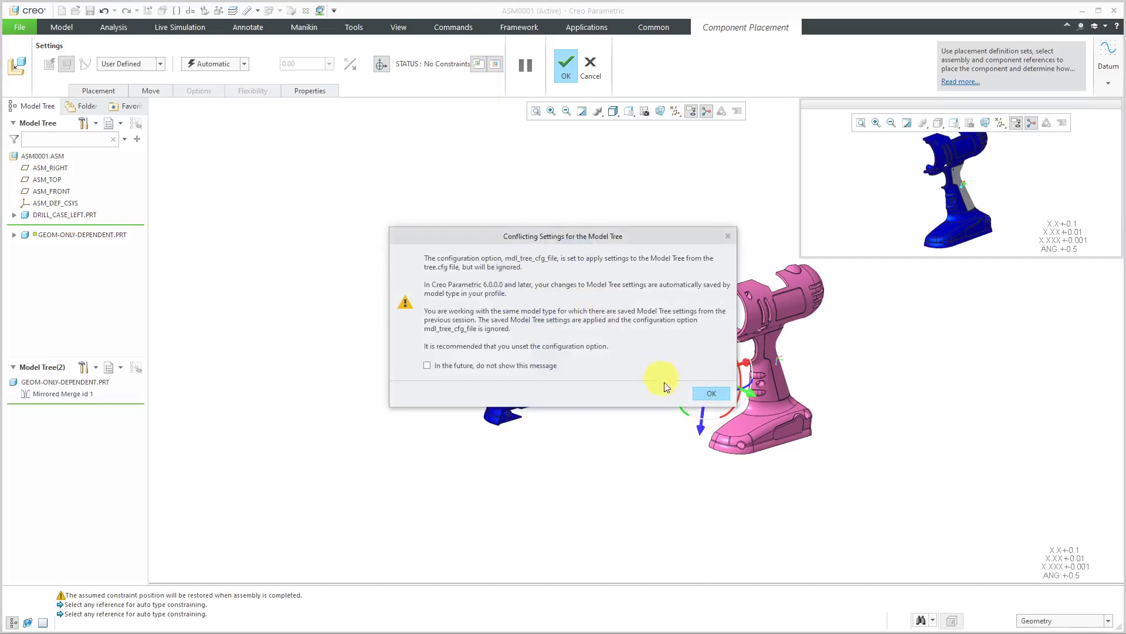
left_click(701, 391)
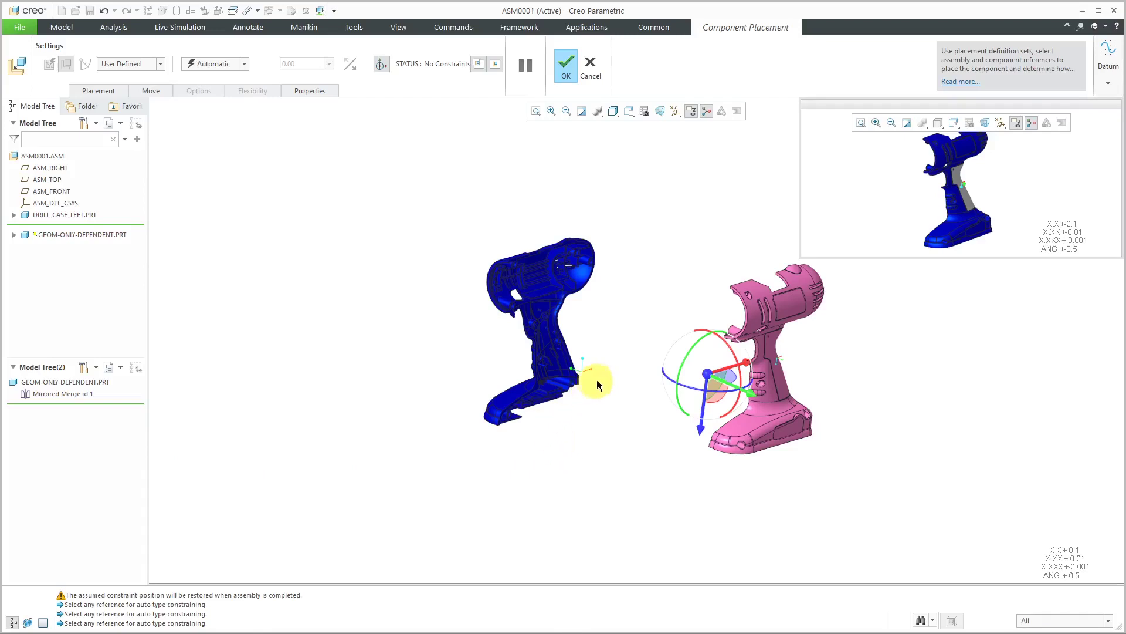
- Make the blue case's pin coincident with the pink part's matching hole
scroll(573, 319, "up", 5)
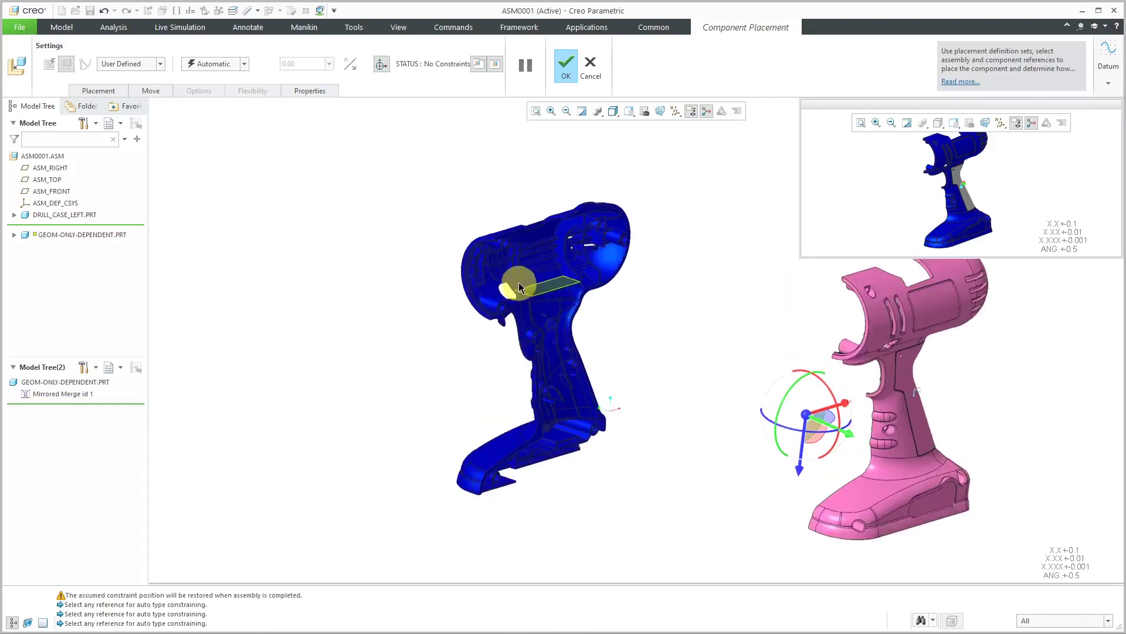
scroll(546, 227, "up", 3)
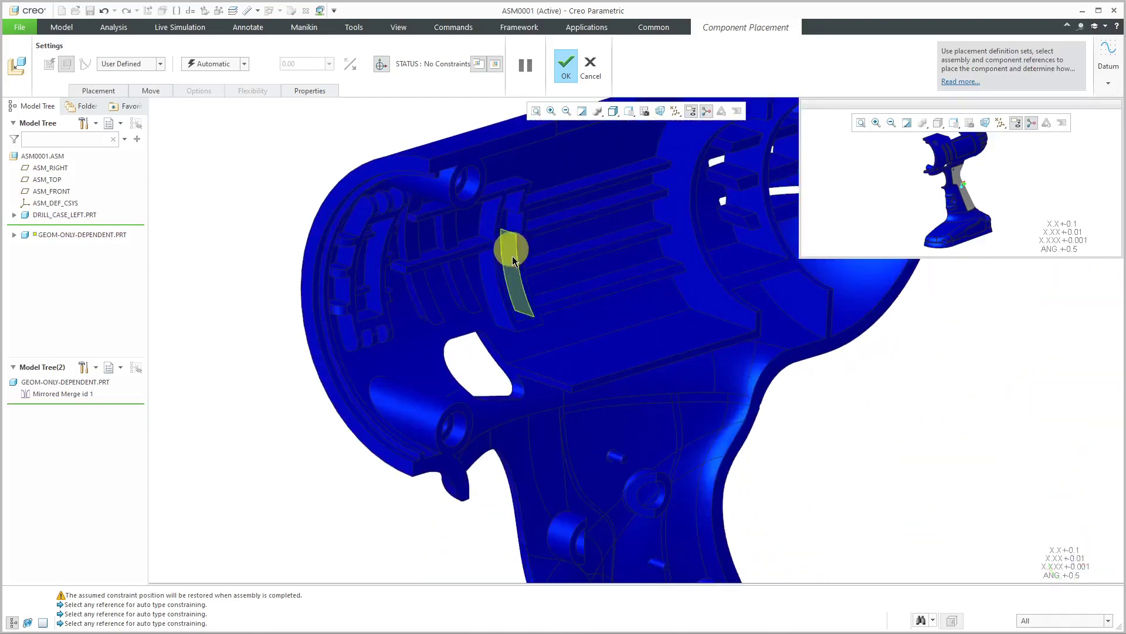
scroll(446, 426, "up", 4)
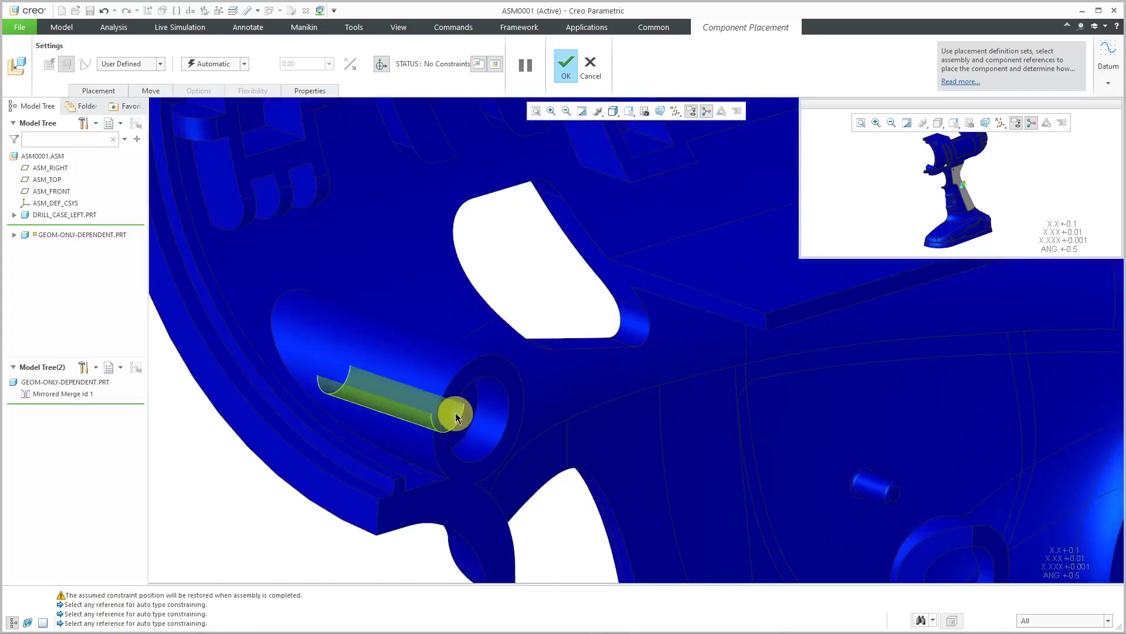
scroll(455, 413, "up", 3)
left_click(347, 373)
scroll(348, 373, "down", 6)
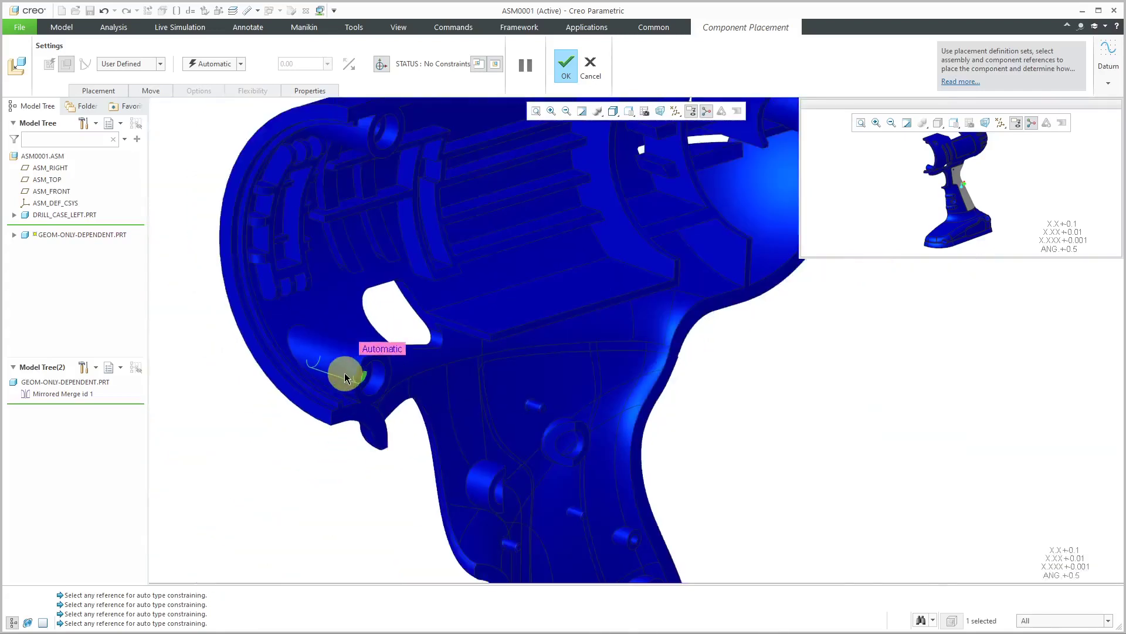
left_click(608, 378)
middle_click_drag(607, 378, 703, 321, "ctrl+alt")
scroll(703, 321, "up", 6)
left_click(685, 294)
- Add a second constraint orienting the pink part's hole to the blue case's small hole
left_click(92, 87)
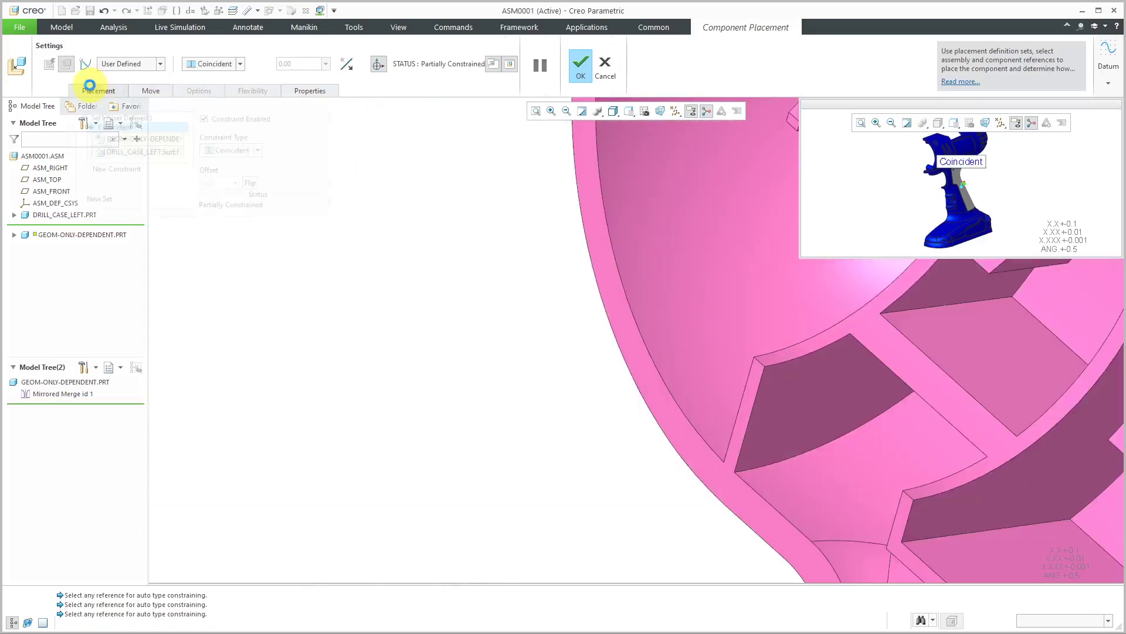
left_click(115, 166)
scroll(568, 395, "down", 5)
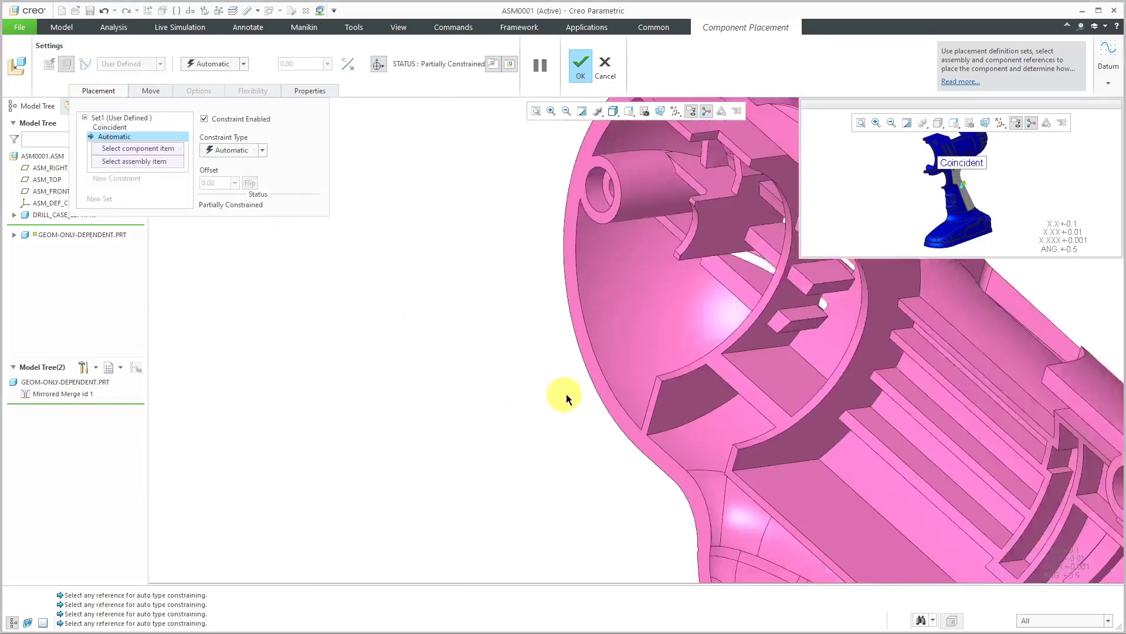
scroll(576, 302, "up", 5)
left_click(611, 271)
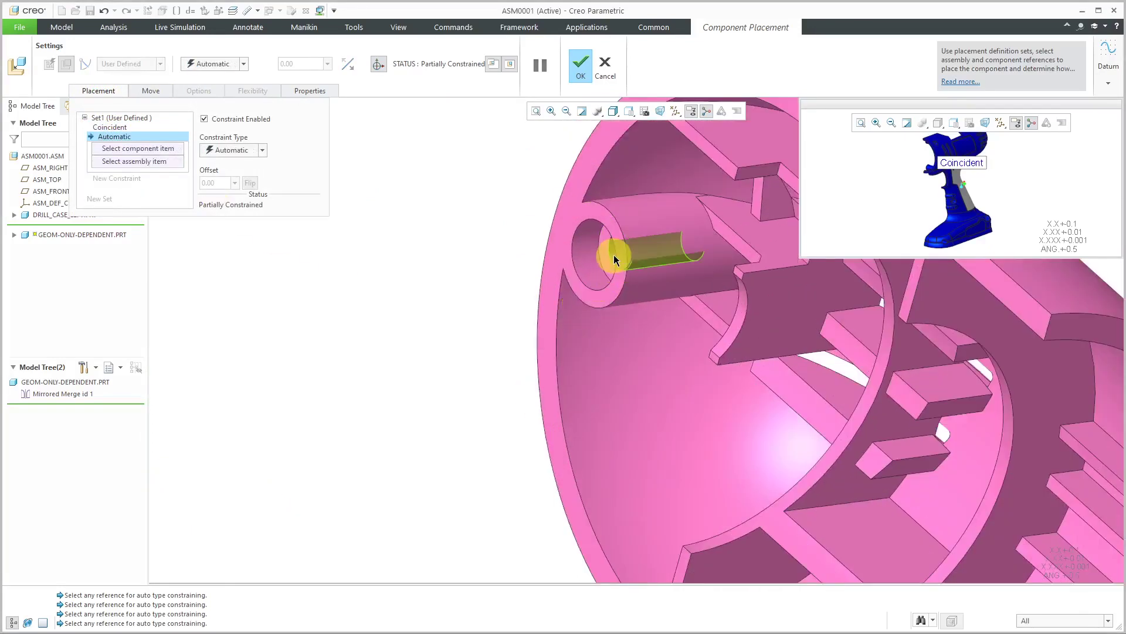
scroll(651, 299, "down", 5)
middle_click_drag(668, 298, 445, 323)
scroll(409, 328, "up", 10)
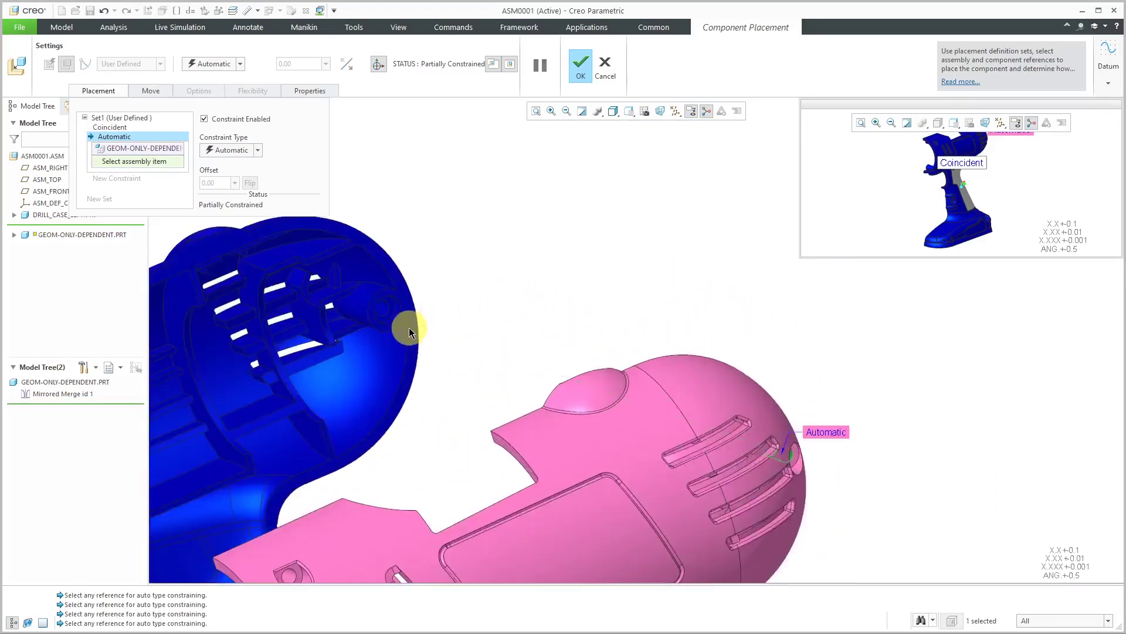
left_click(343, 289)
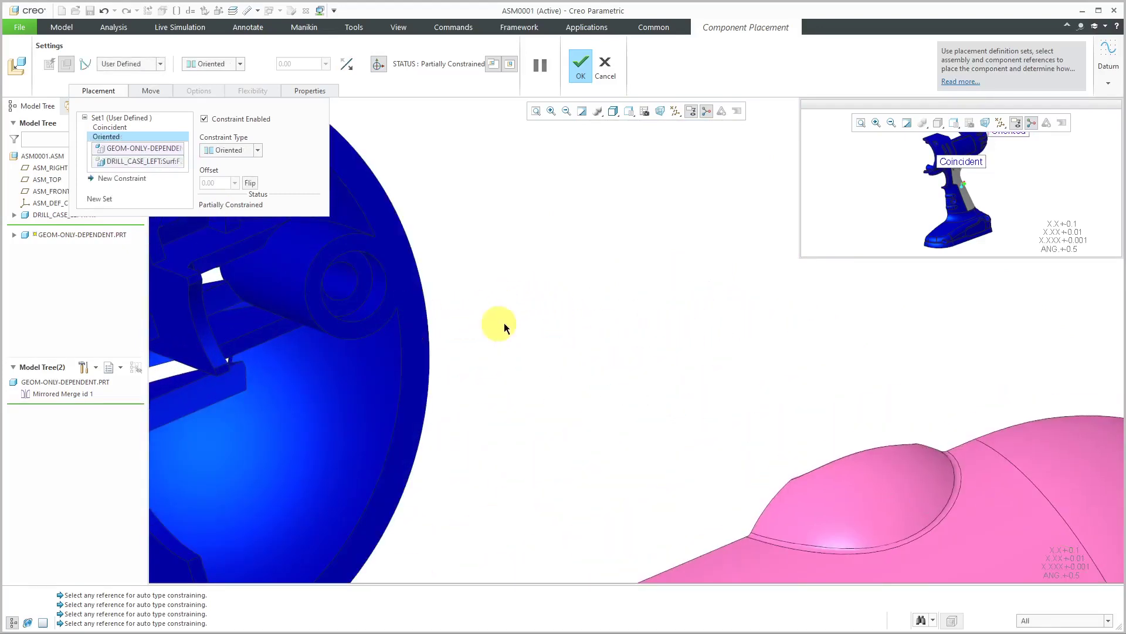
scroll(547, 313, "down", 5)
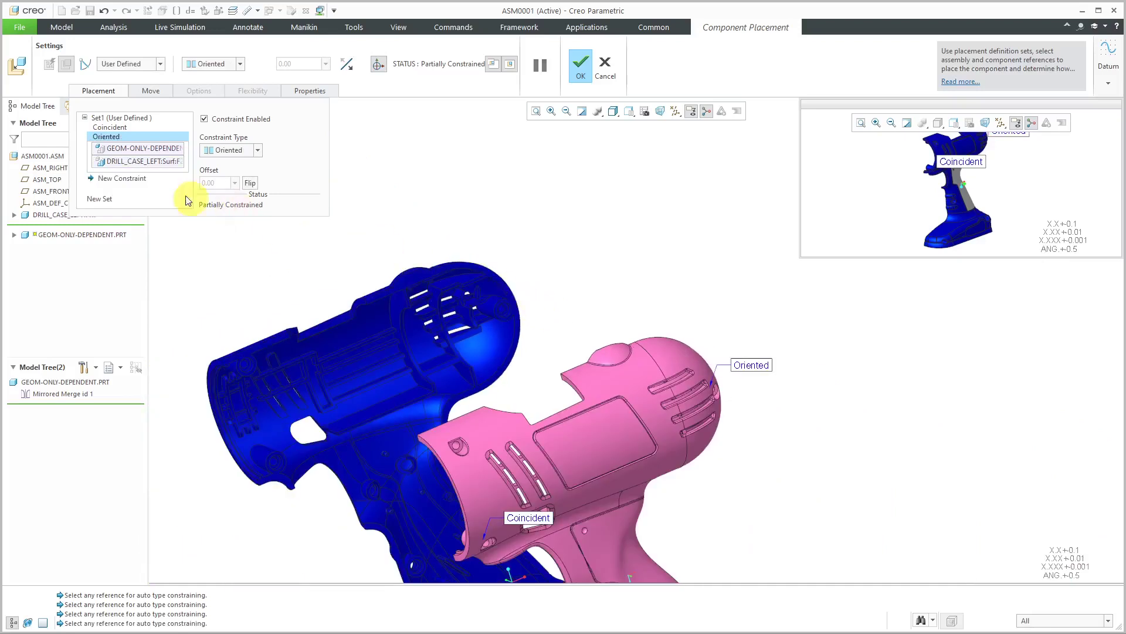
- Mate the two cases' surfaces as a third constraint until fully constrained, and finish placement
left_click(126, 178)
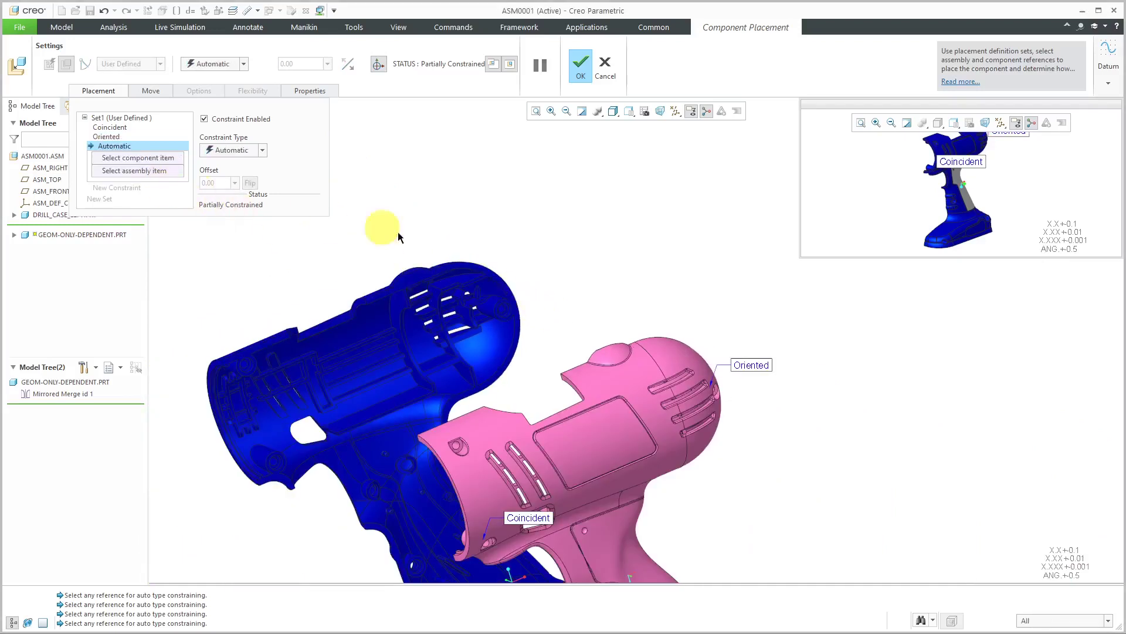
left_click(516, 332)
middle_click_drag(544, 323, 653, 315)
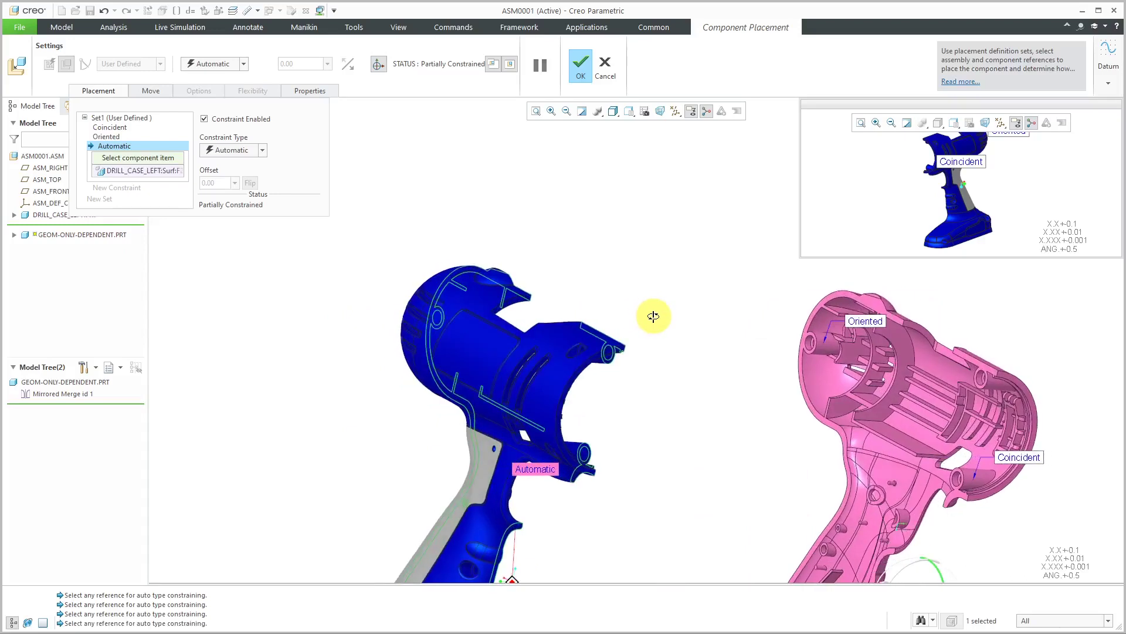
left_click(819, 420)
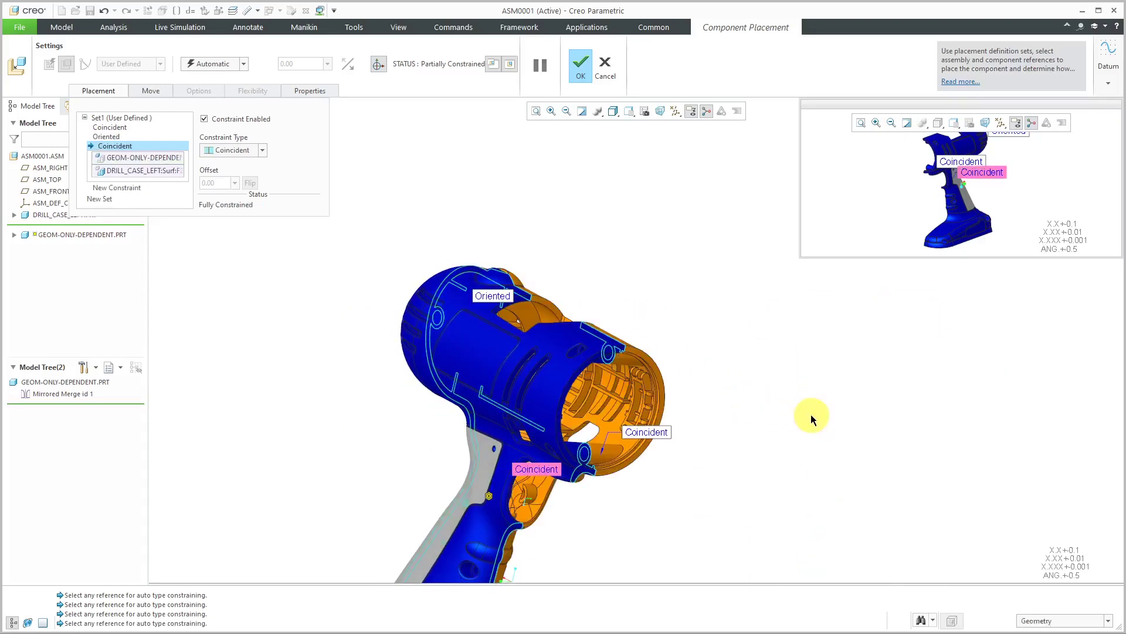
middle_click_drag(601, 278, 510, 264)
left_click(581, 80)
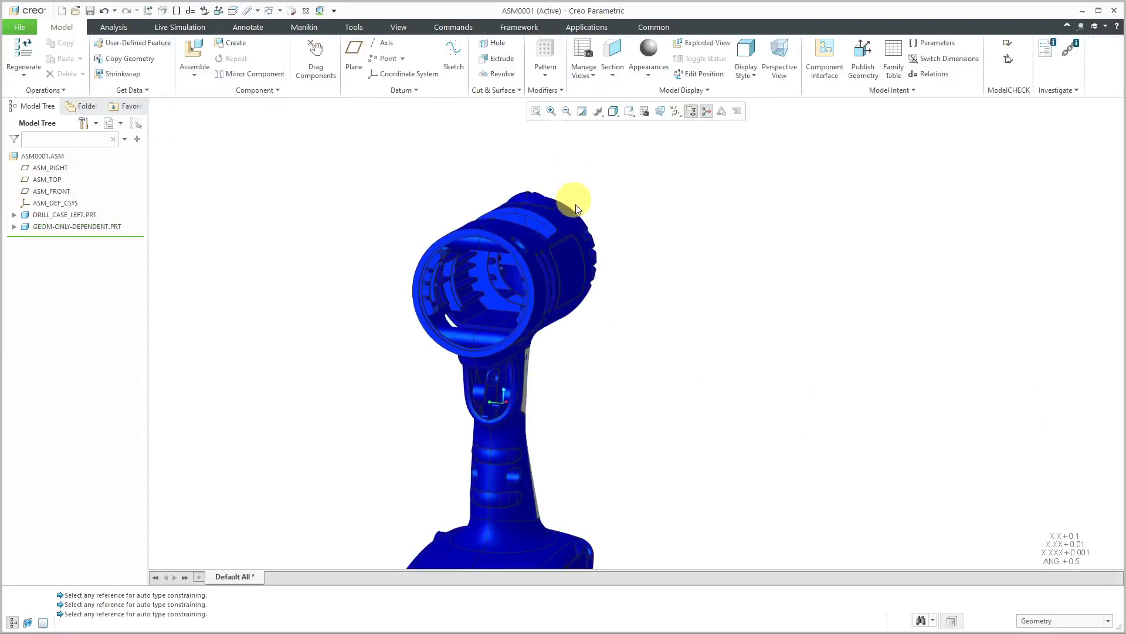
- Hide GEOM-ONLY-DEPENDENT.PRT in the model tree
middle_click_drag(722, 216, 527, 328)
middle_click_drag(494, 242, 547, 221)
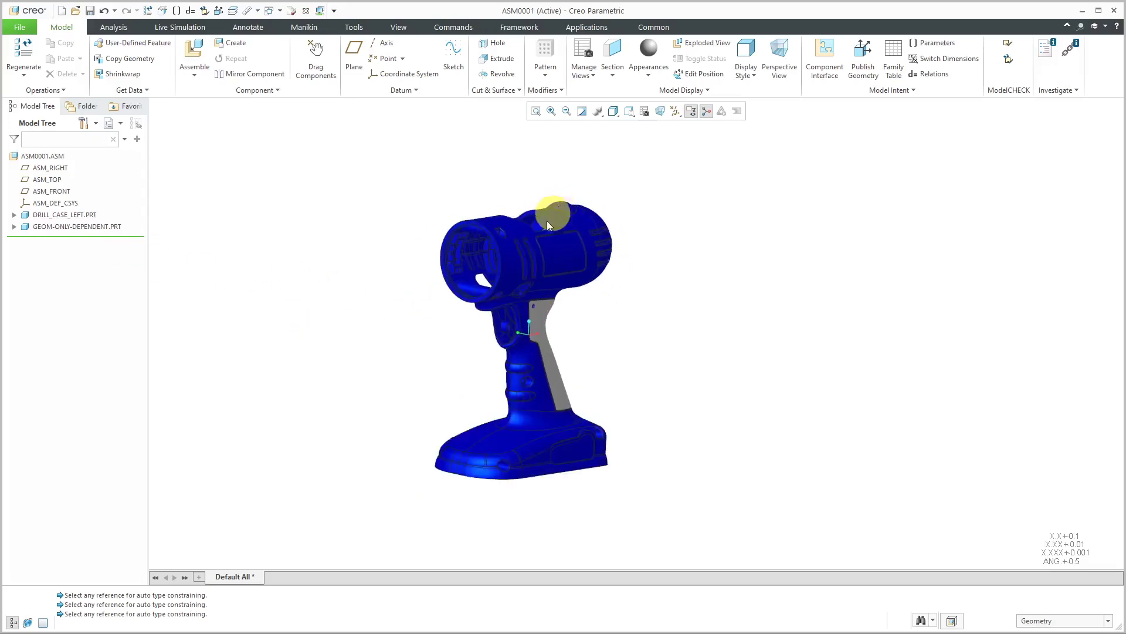
left_click(78, 227)
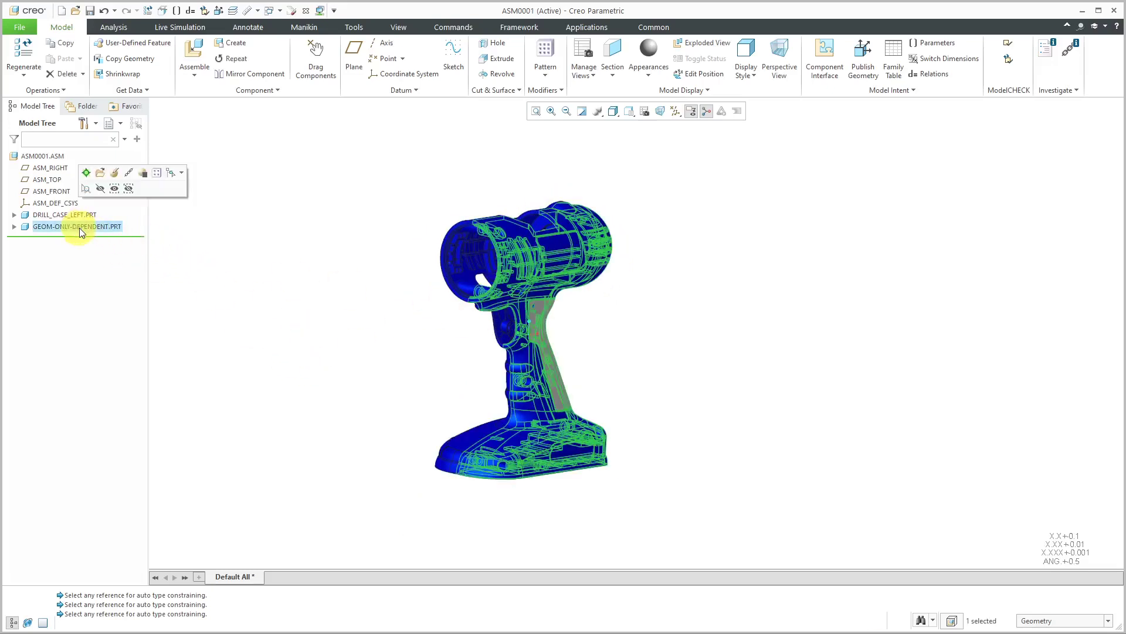
left_click(100, 189)
- Start a Mirror Component of DRILL_CASE_LEFT.PRT
mouse_move(402, 385)
middle_mouse_down()
mouse_move(428, 395)
mouse_move(387, 395)
mouse_move(401, 394)
middle_mouse_up()
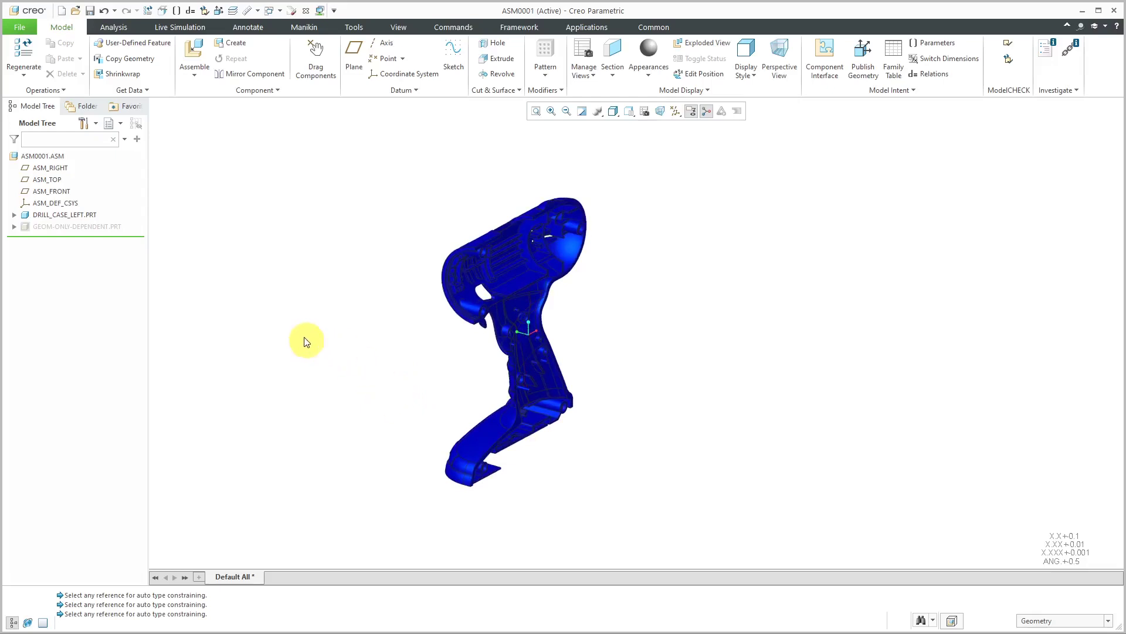
left_click(87, 217)
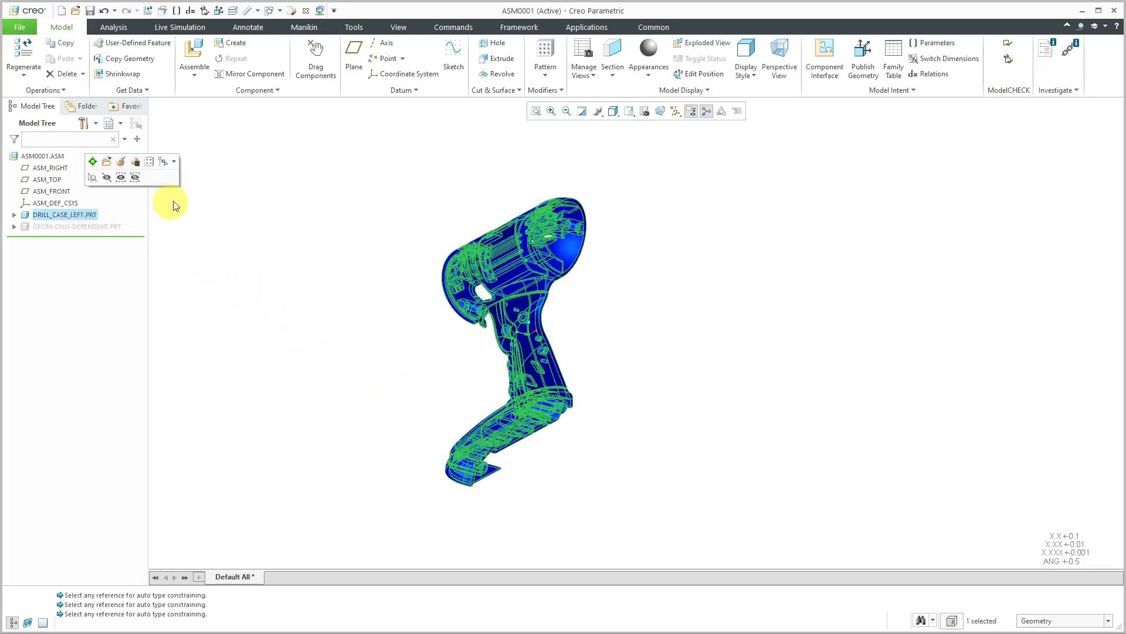
left_click(251, 75)
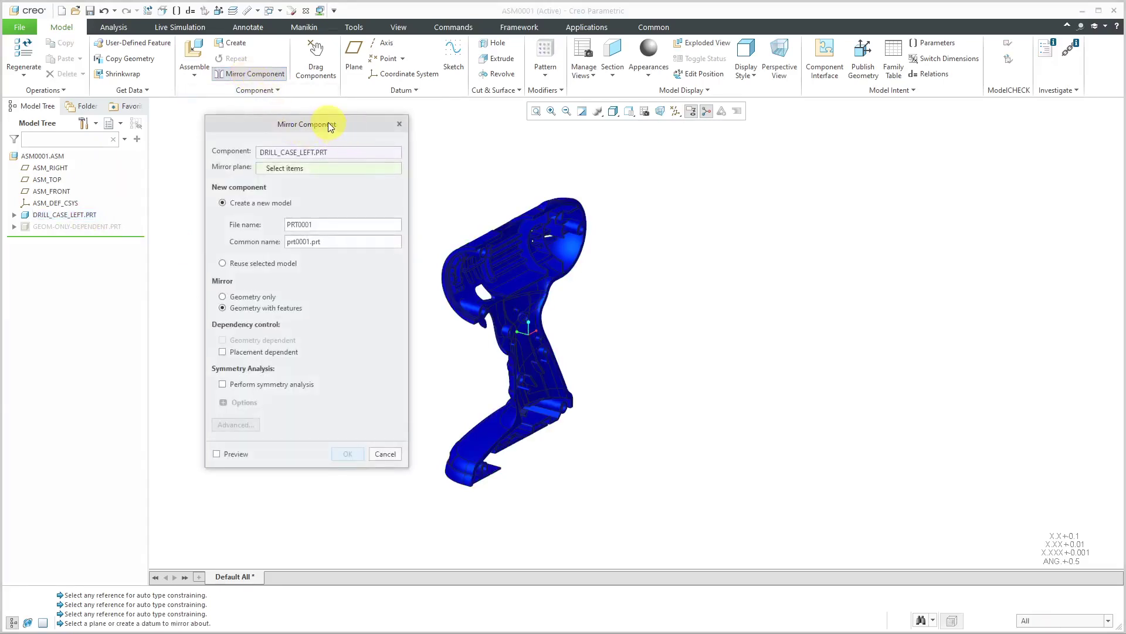
- Use the drill case's own flat face as the mirror plane
left_click_drag(328, 123, 292, 115)
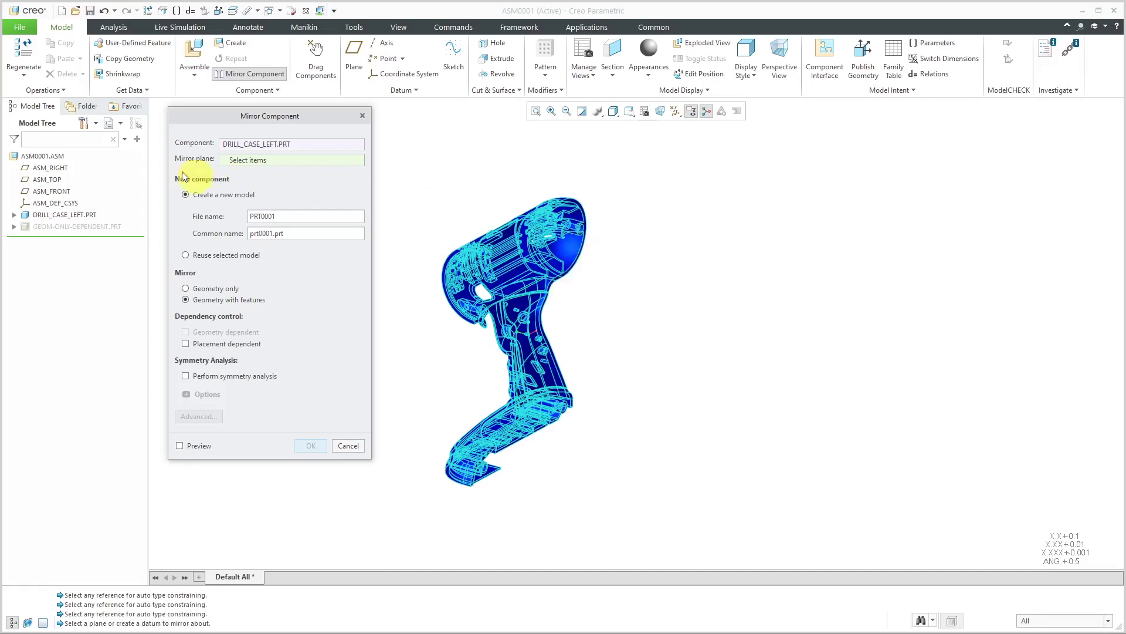
scroll(606, 286, "up", 6)
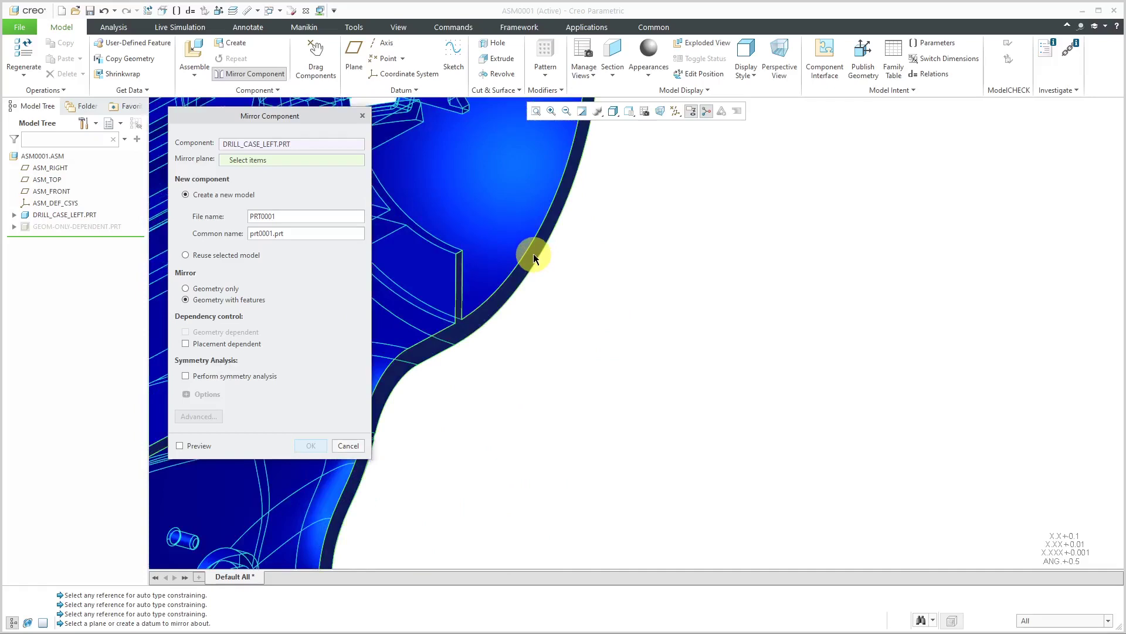
left_click(533, 252)
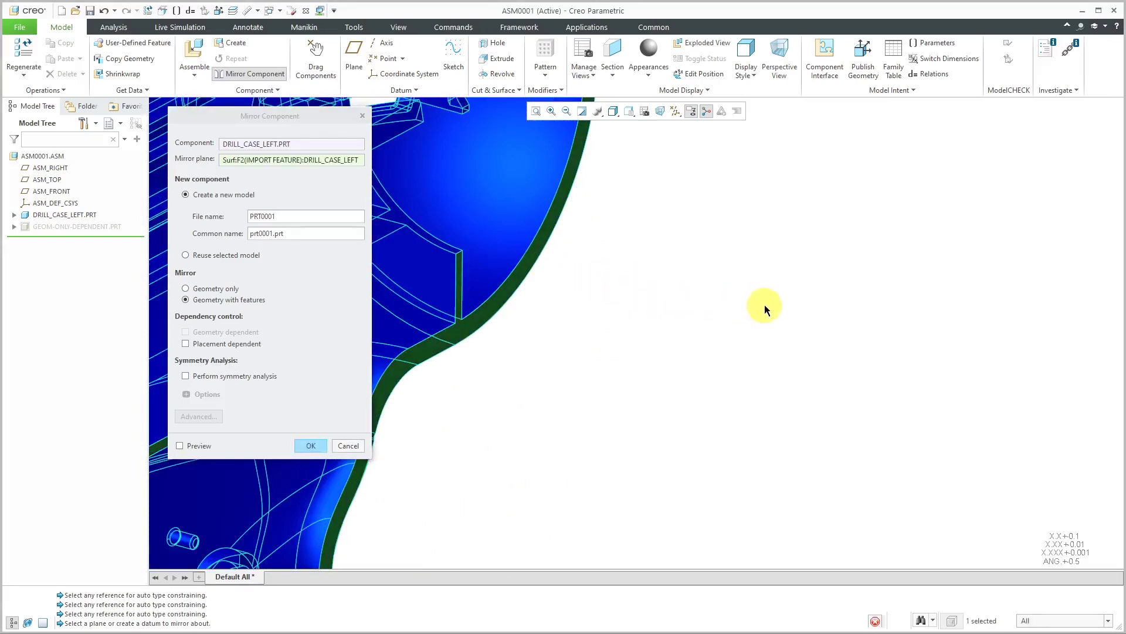
scroll(762, 306, "down", 6)
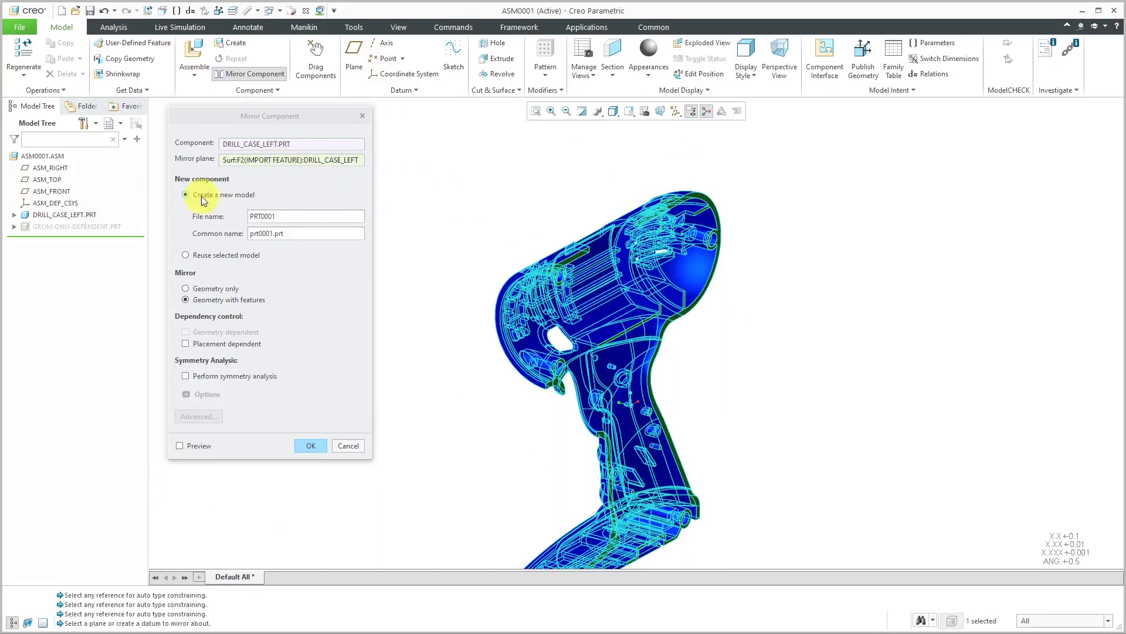
- Name the new mirrored part mirror-comp-command instead of PRT0001
left_click_drag(294, 218, 222, 209)
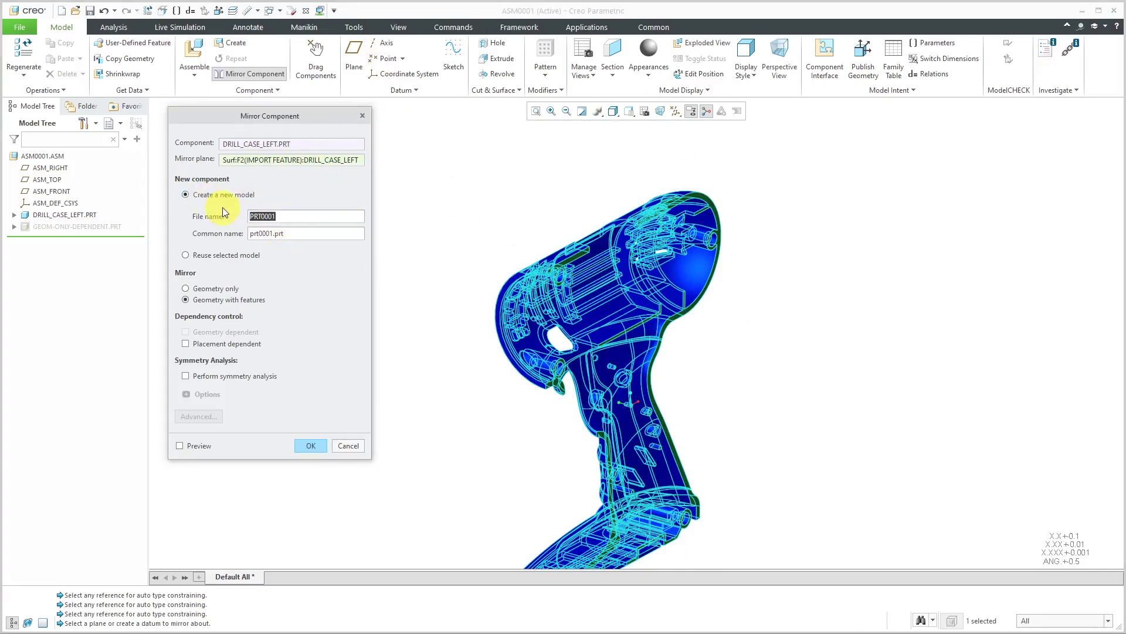
type("mirror-comp-command")
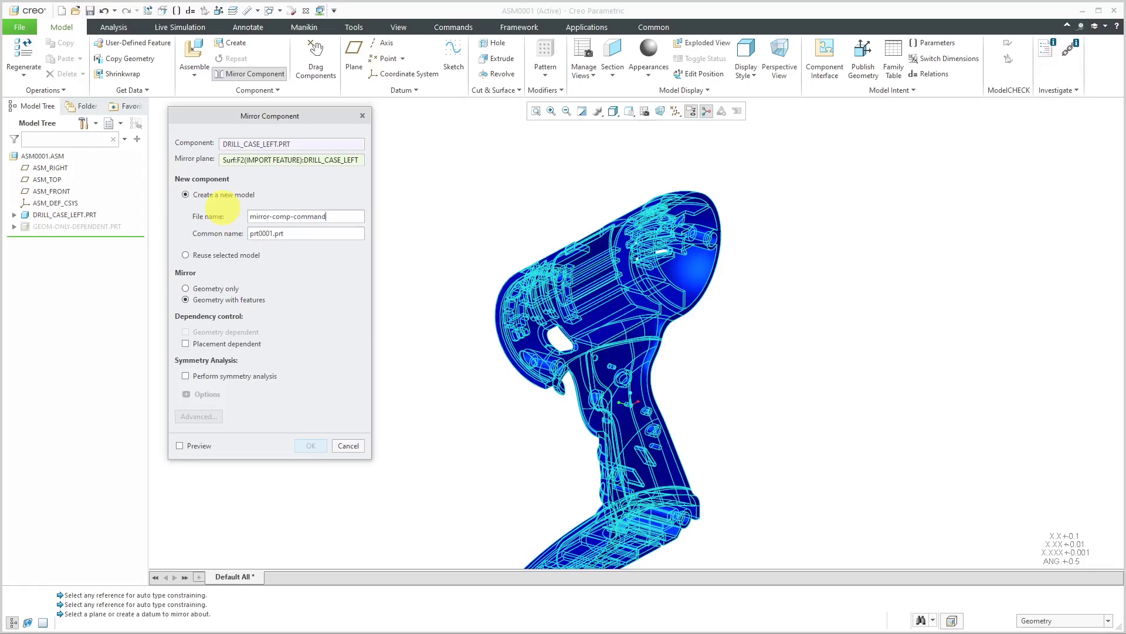
key("Return")
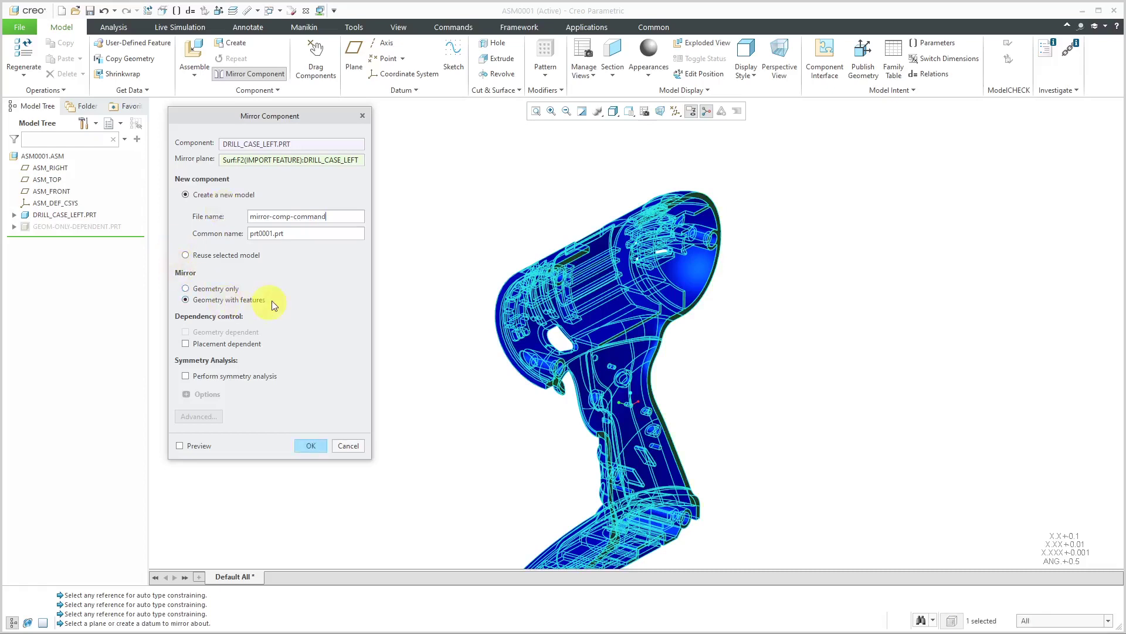
- Mirror DRILL_CASE_LEFT as Geometry with features, placement dependent with preview, and create MIRROR-COMP-COMMAND.PRT
left_click(229, 289)
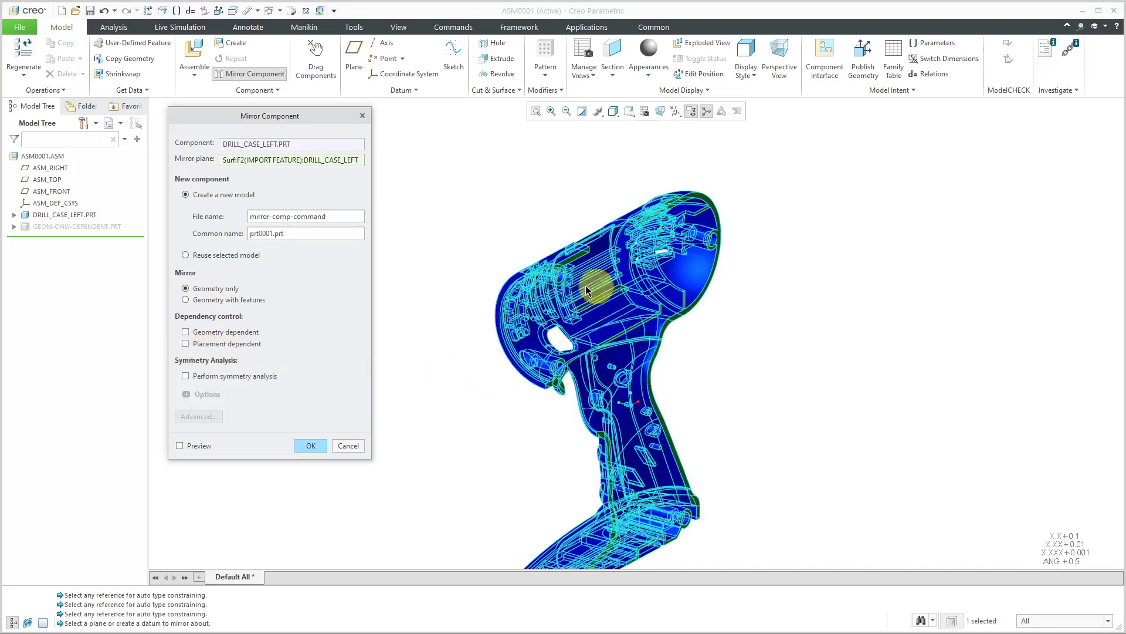
left_click(188, 348)
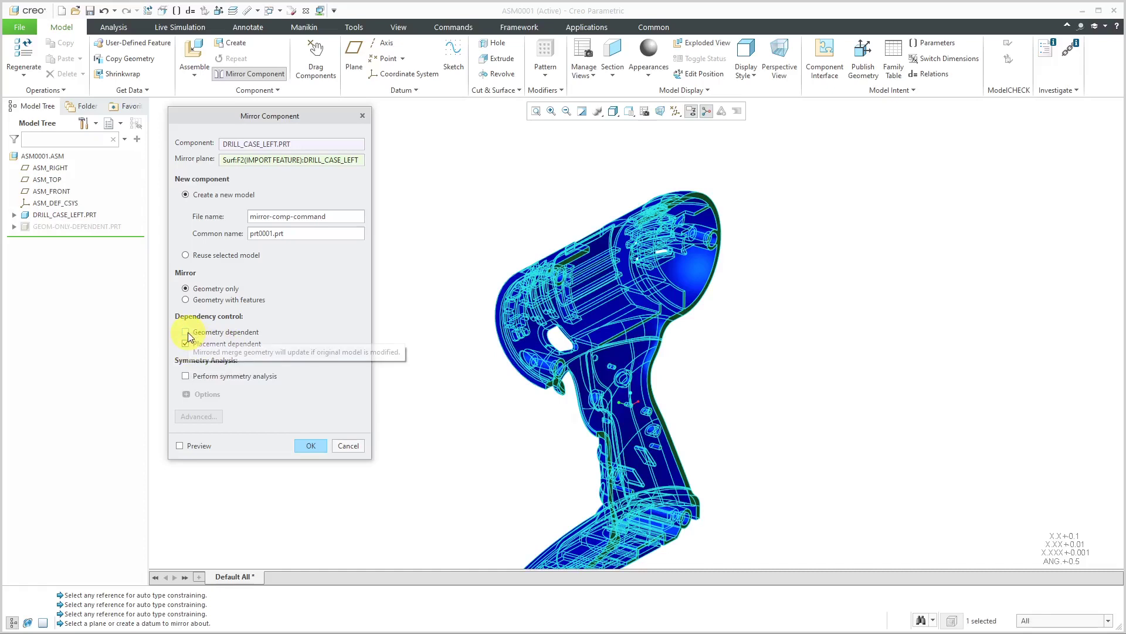
left_click(180, 445)
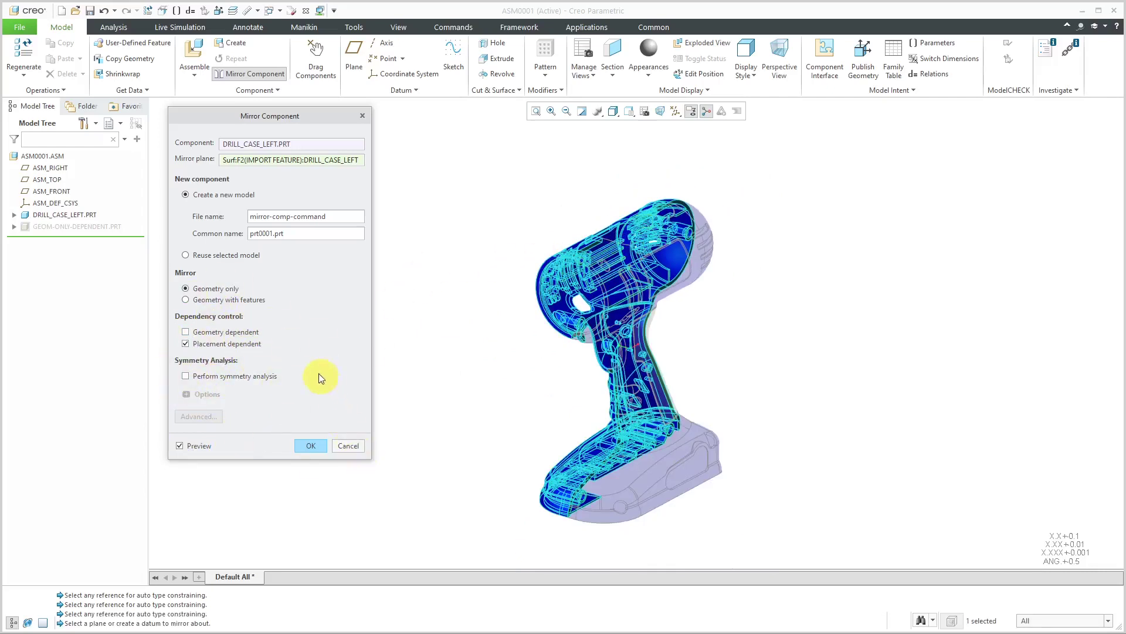
left_click(186, 301)
left_click(311, 446)
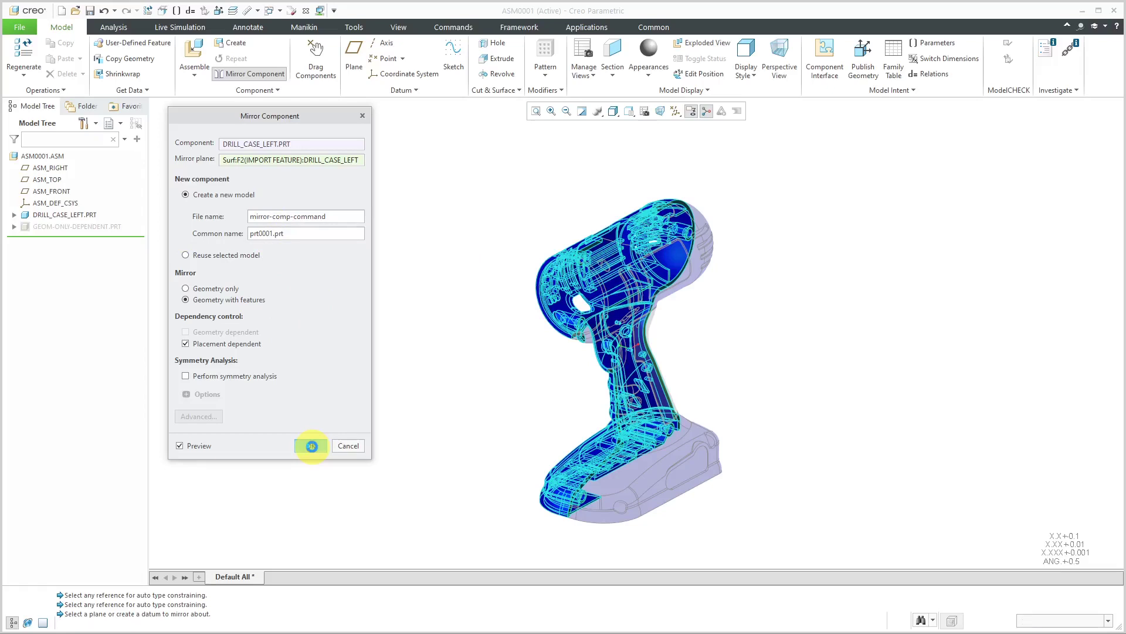
middle_click_drag(516, 414, 749, 385)
- Zoom and orbit the assembly to inspect the mirrored MIRROR-COMP-COMMAND part
scroll(632, 334, "up", 3)
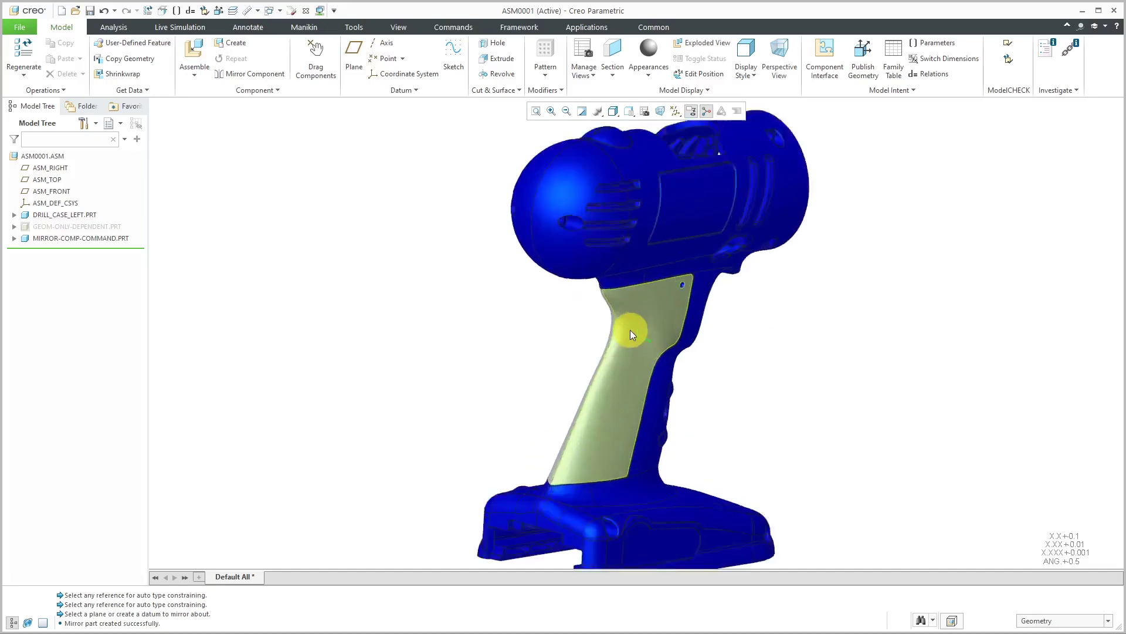
scroll(633, 334, "up", 2)
middle_click_drag(638, 327, 445, 322)
scroll(448, 327, "down", 4)
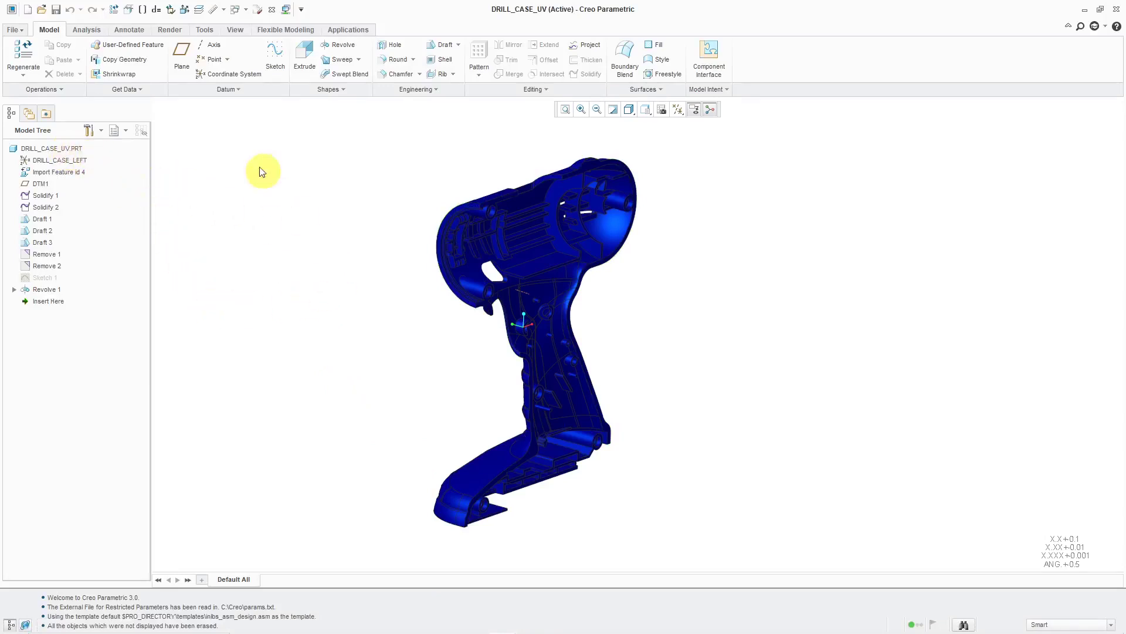
- Create a new assembly ASM0001 from the default template
left_click(28, 9)
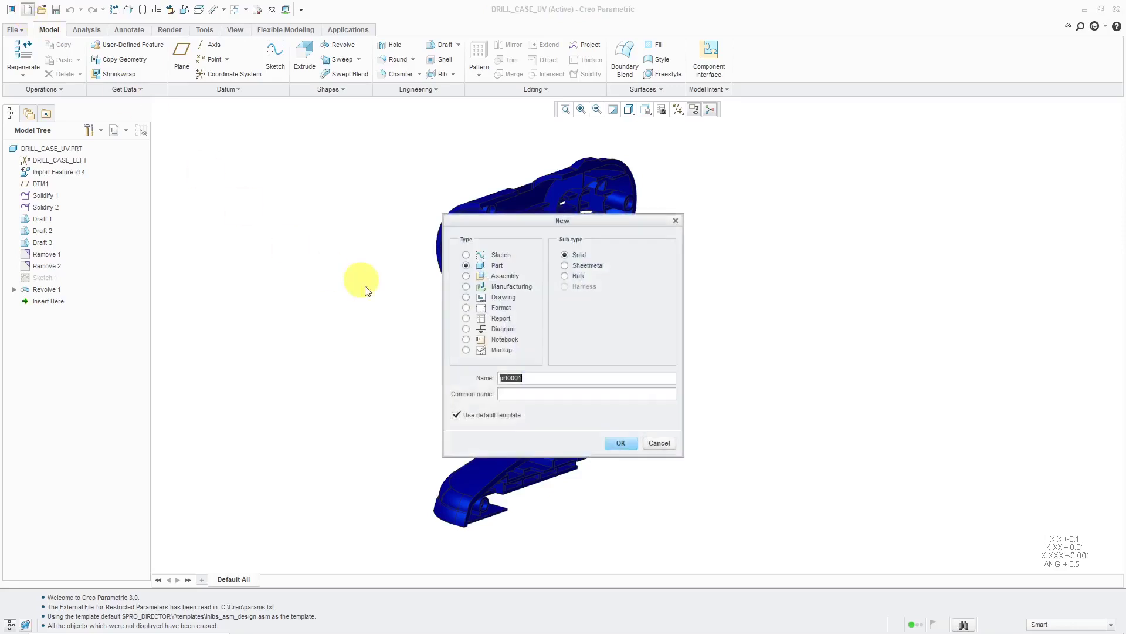
left_click(503, 276)
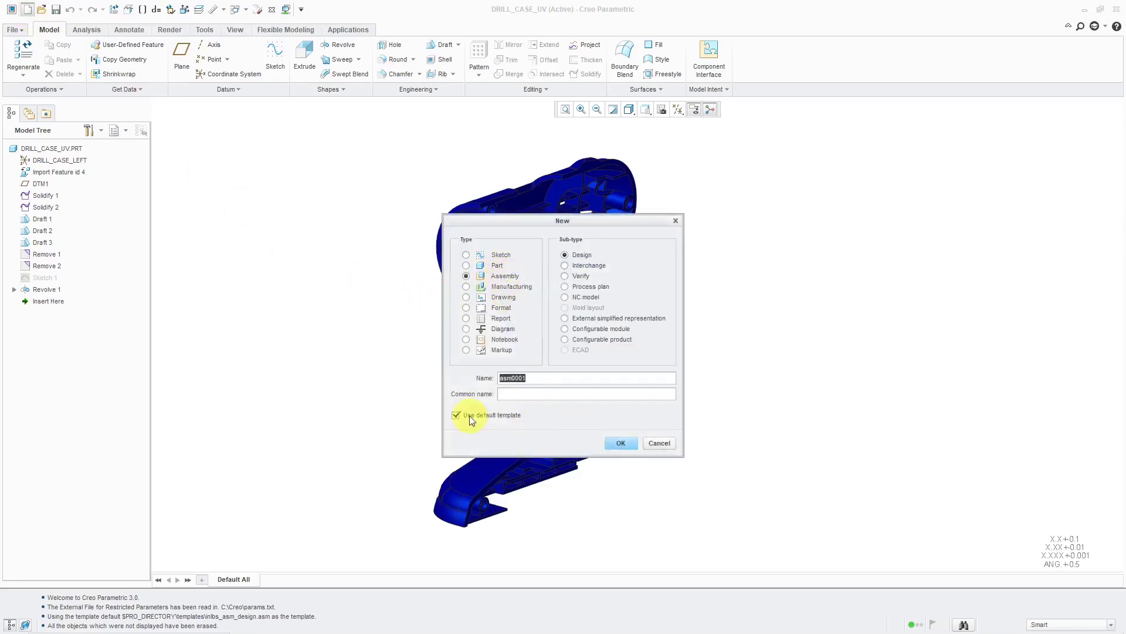
left_click(620, 443)
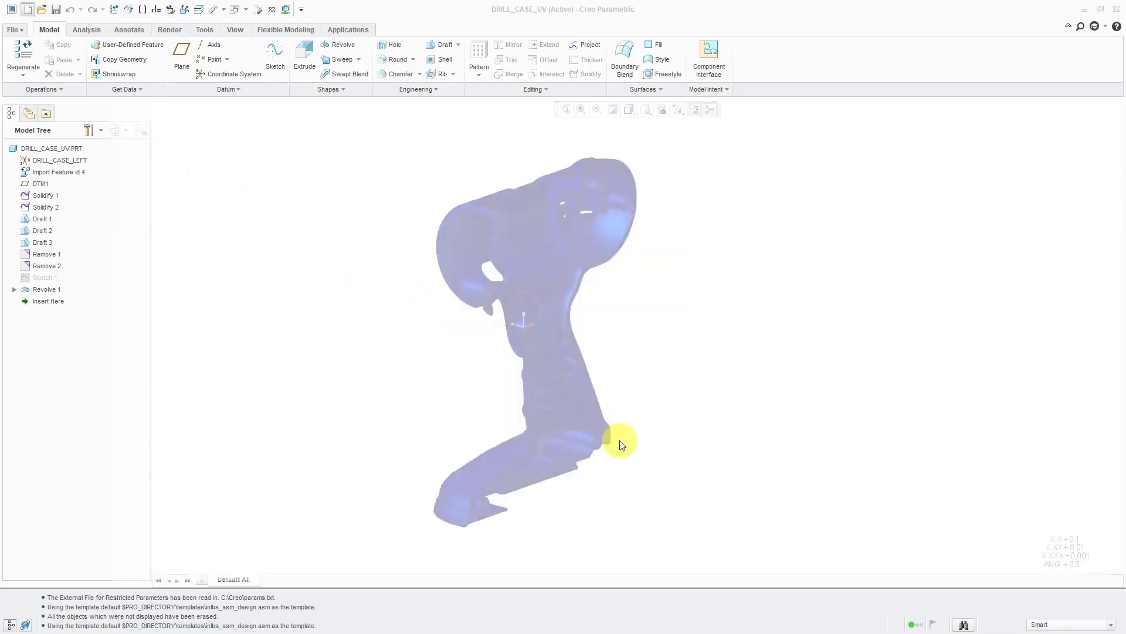
- Place drill_case_uv.prt from session with a Default constraint
left_click(188, 53)
left_click(387, 265)
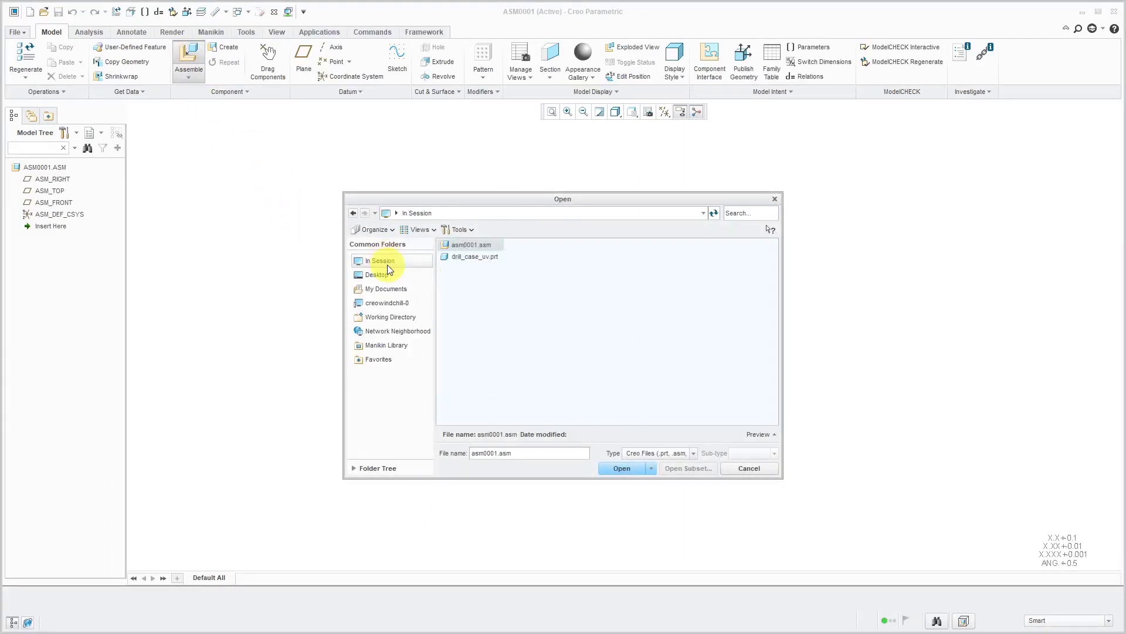
double_click(477, 257)
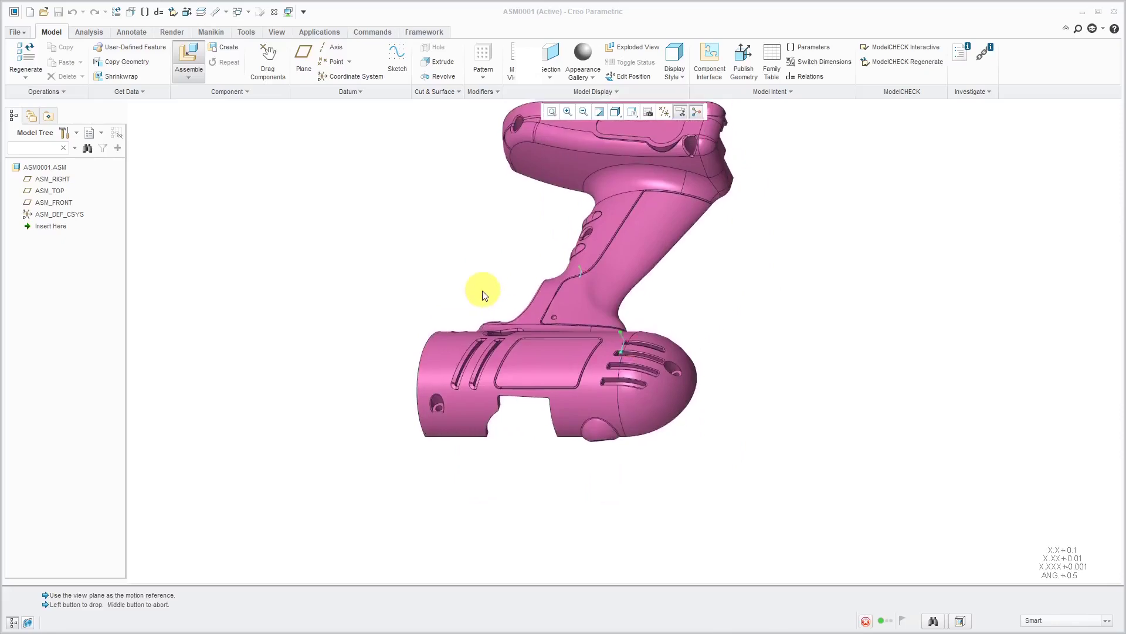
left_click(443, 357)
right_click(259, 262)
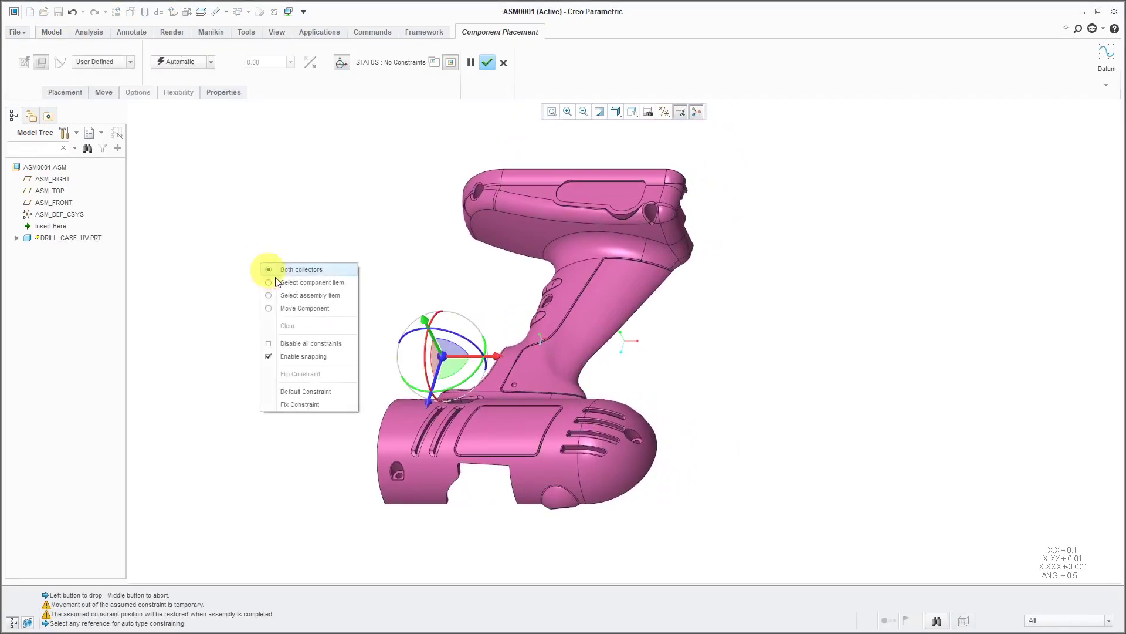
left_click(302, 391)
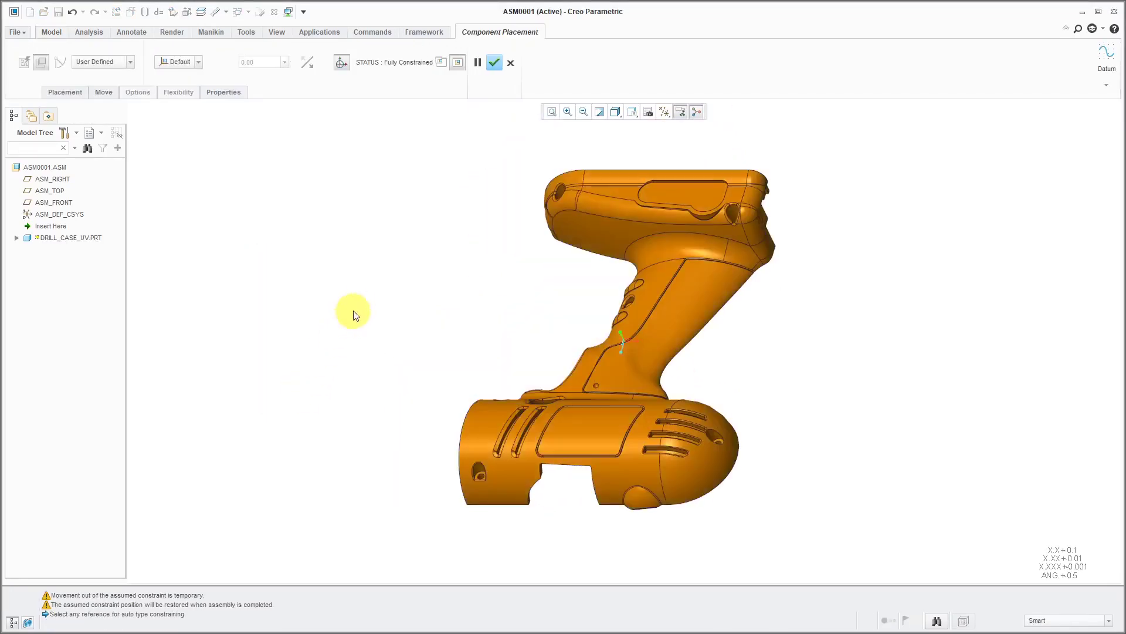
middle_click(359, 310)
middle_click_drag(397, 350, 442, 221)
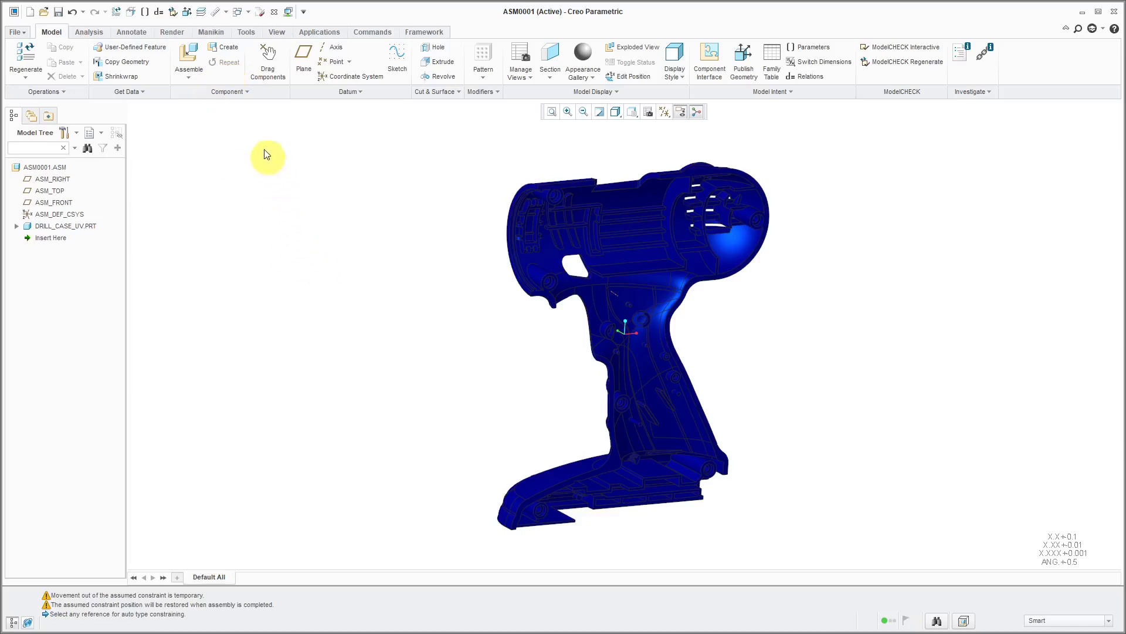
- Create a new Part component of Mirror sub-type named create-command-mirror
left_click(233, 54)
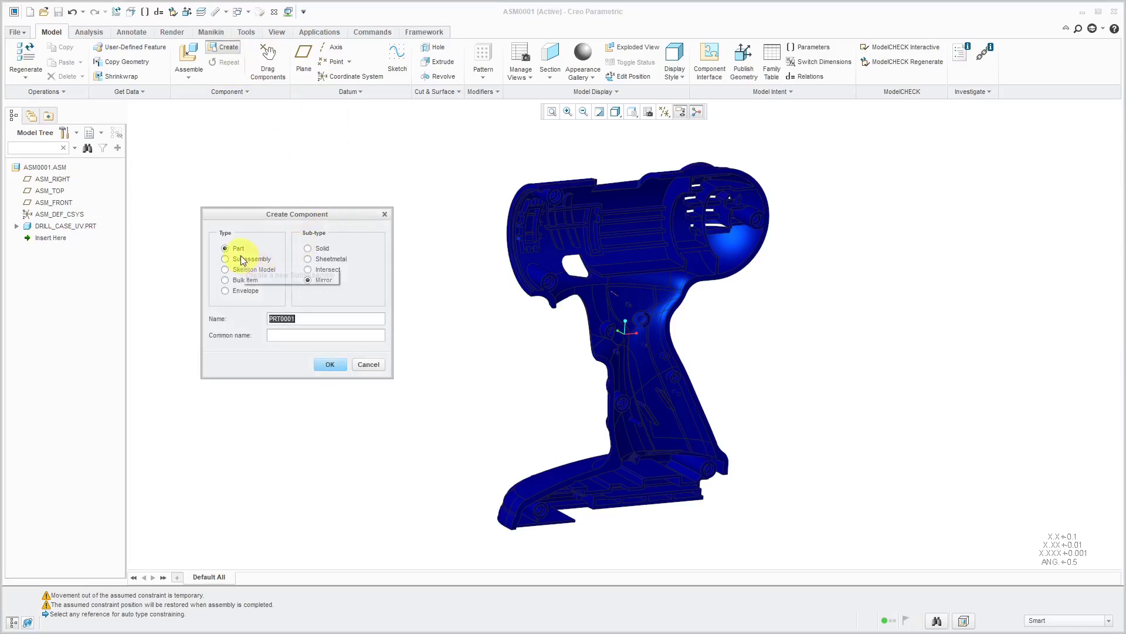
left_click(325, 249)
left_click(325, 281)
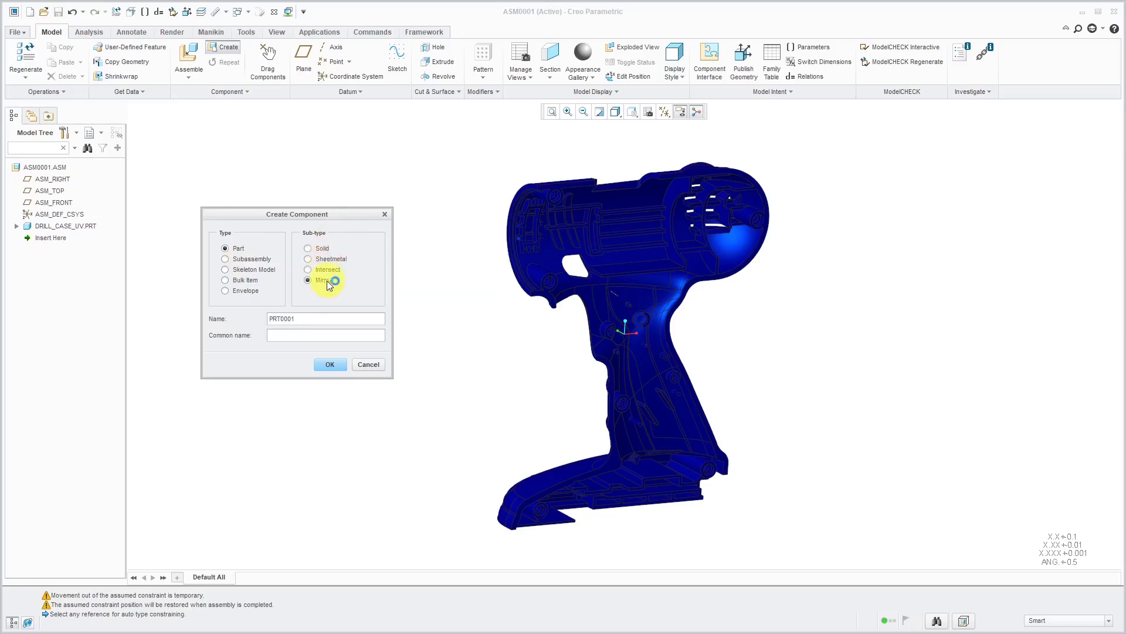
double_click(312, 317)
type("crea")
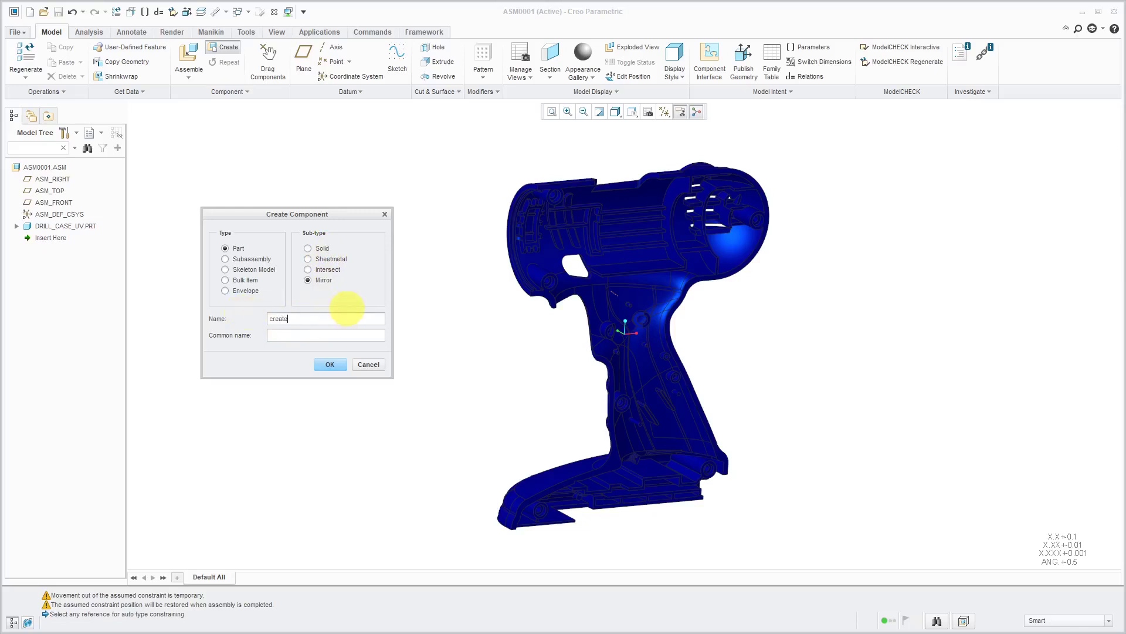
type("te-command-mirror")
key("Return")
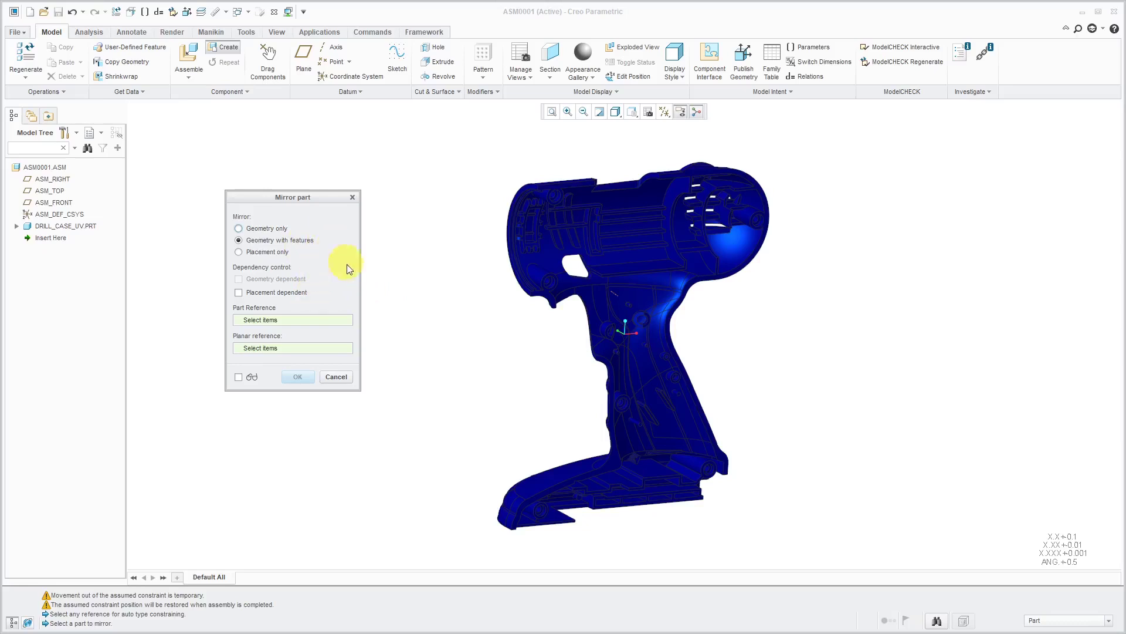
- Mirror DRILL_CASE_UV.PRT geometry only, geometry- and placement-dependent, about its flat side surface
left_click(275, 231)
left_click(300, 279)
left_click(302, 293)
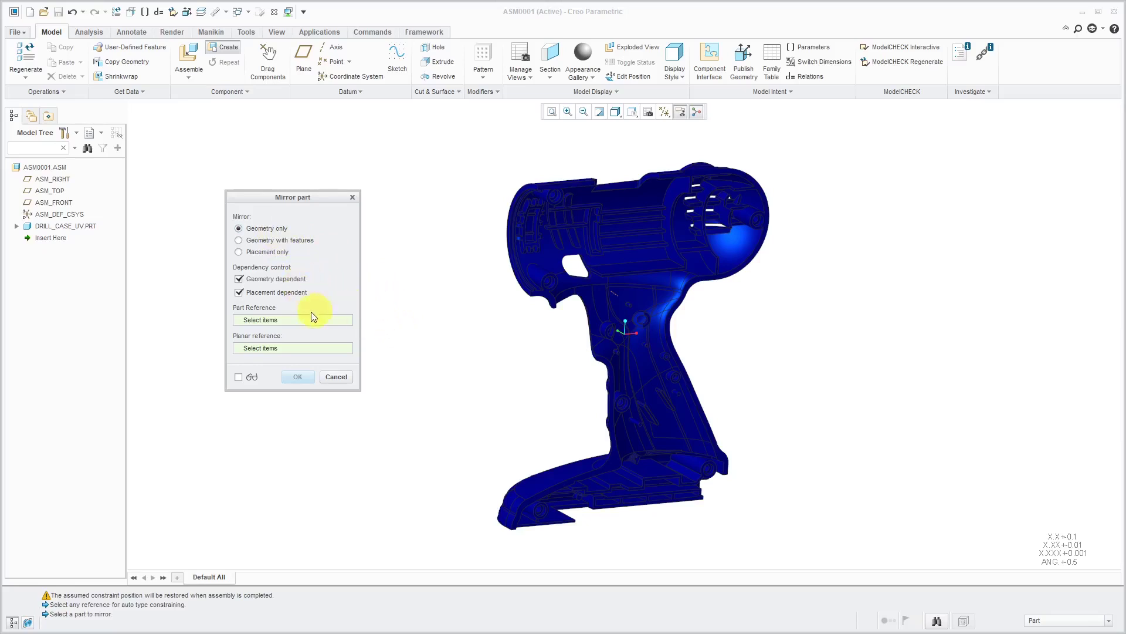
left_click(635, 339)
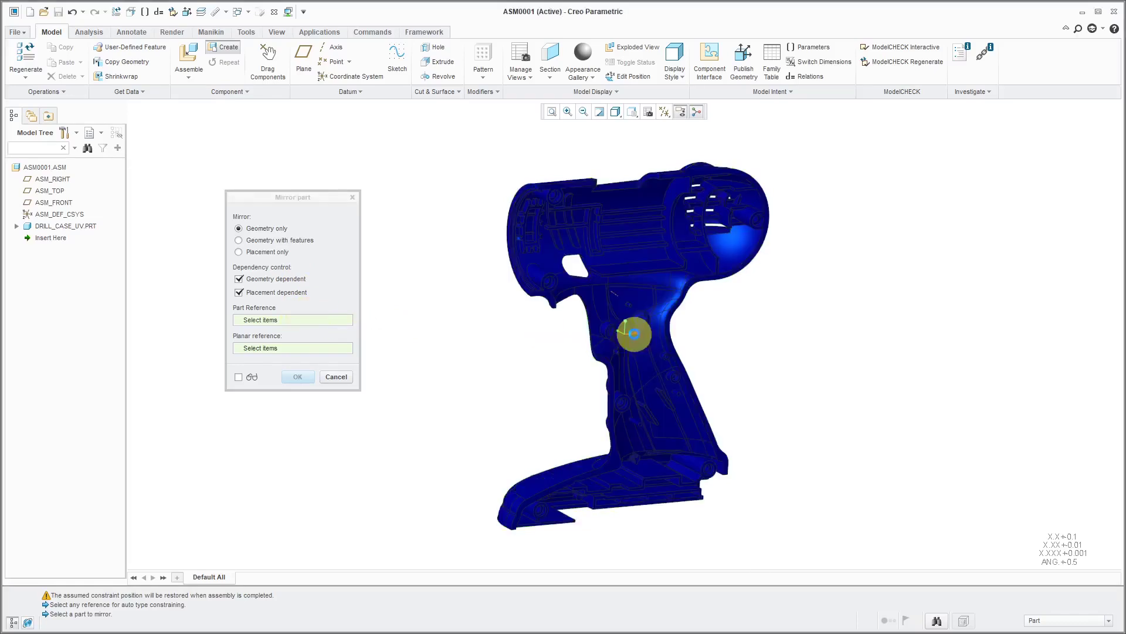
left_click(276, 347)
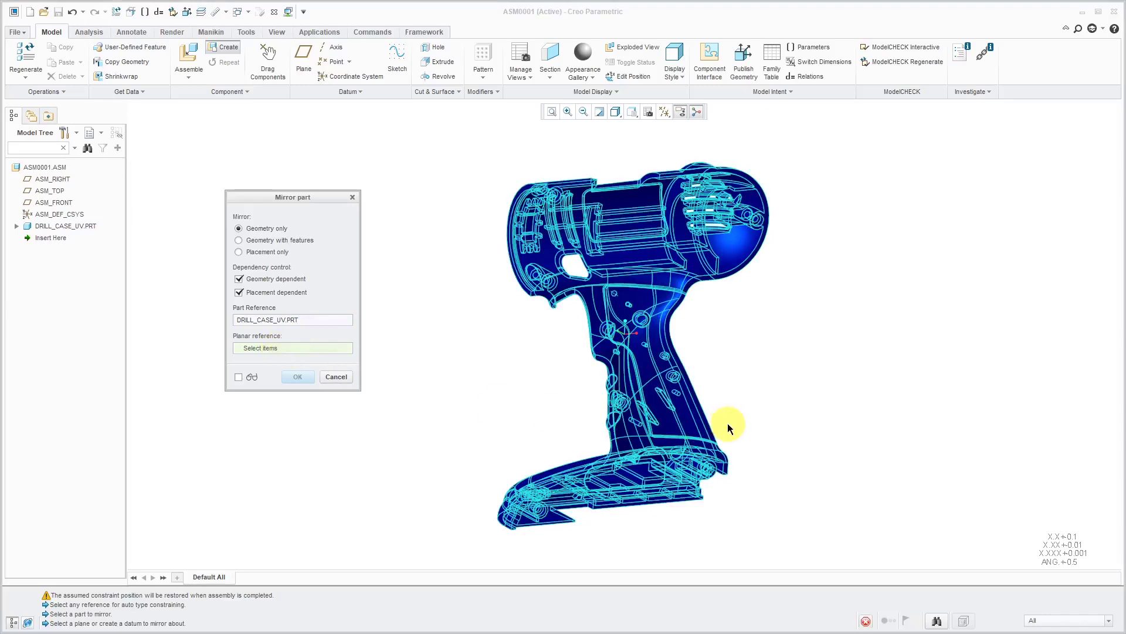
scroll(704, 425, "up", 4)
scroll(686, 418, "up", 2)
left_click(673, 414)
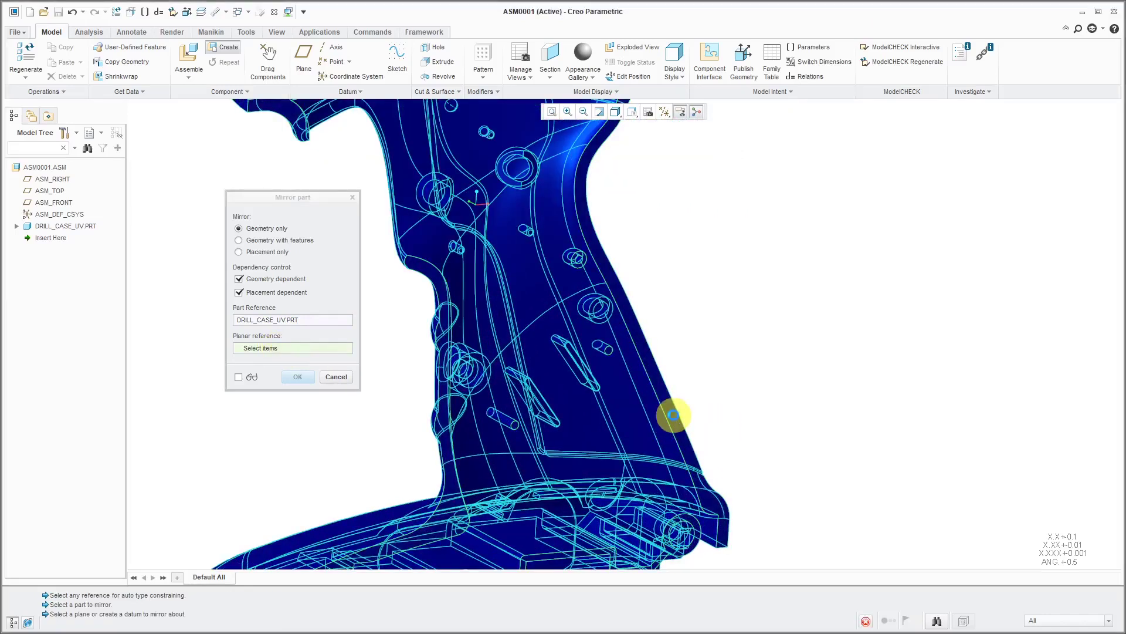
scroll(732, 388, "down", 6)
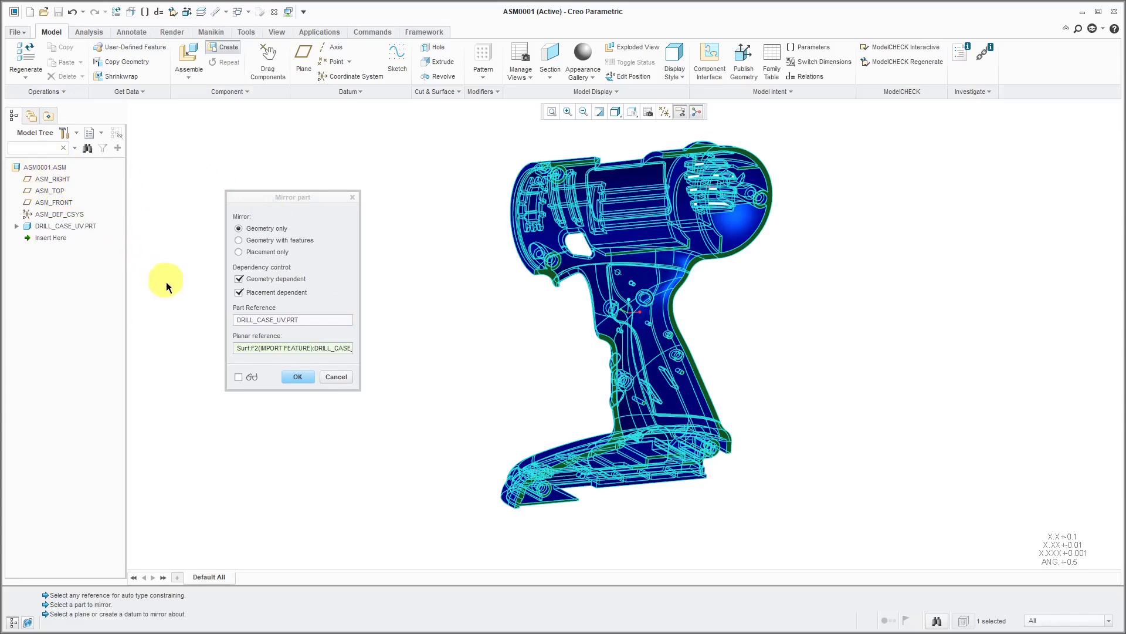
- Preview the mirrored drill case, set the mirror to Geometry with features, and confirm the mirror part
left_click(238, 377)
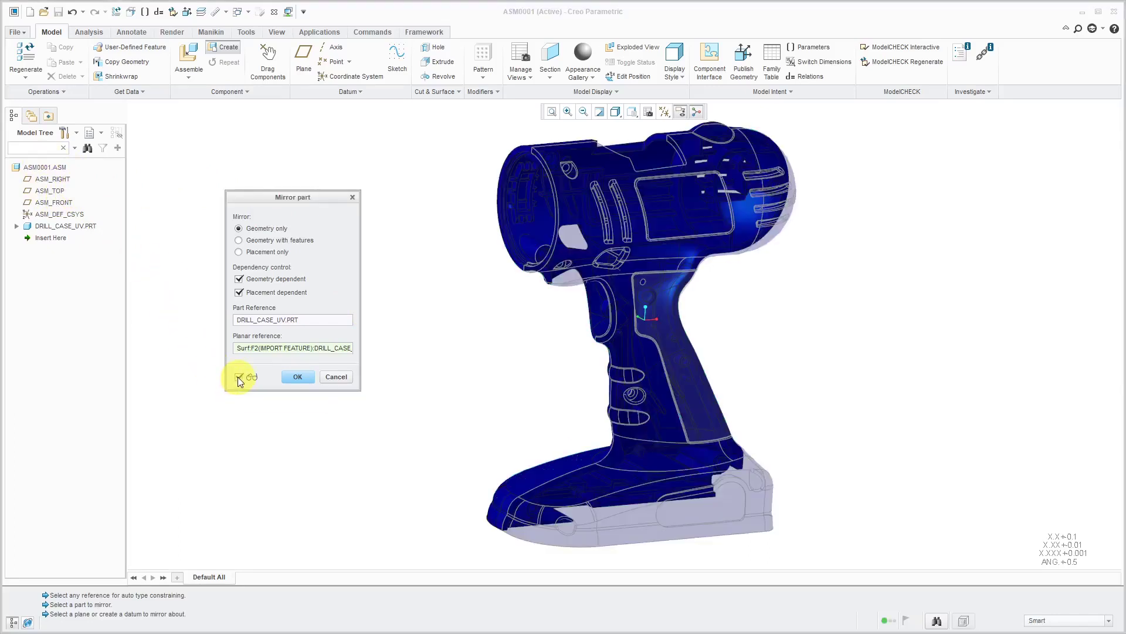
middle_click_drag(485, 374, 526, 368)
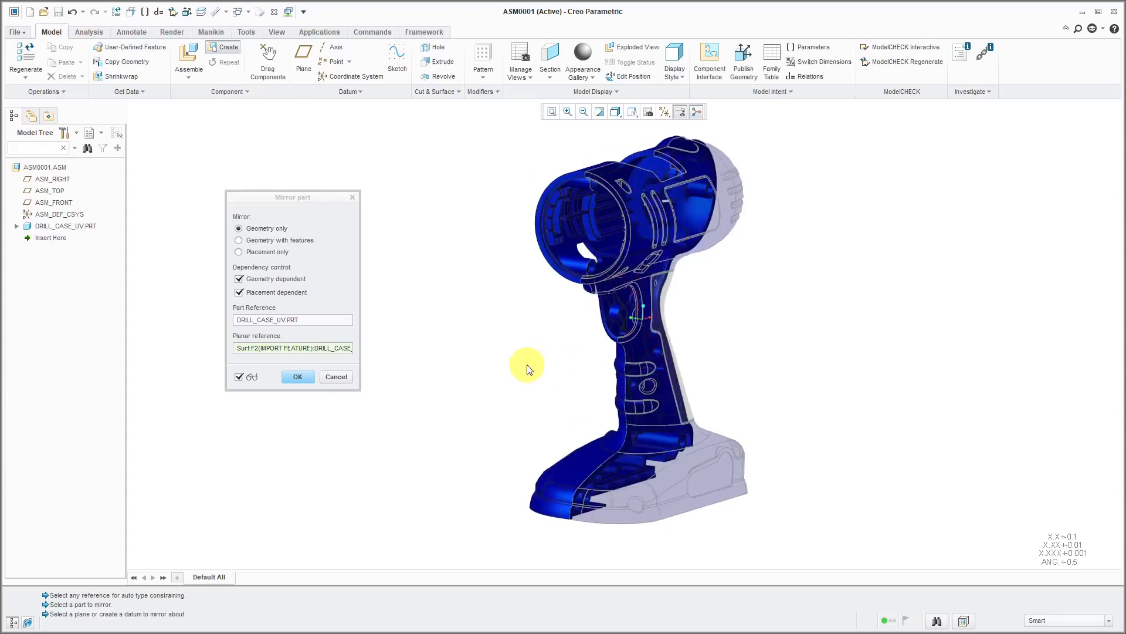
left_click(253, 241)
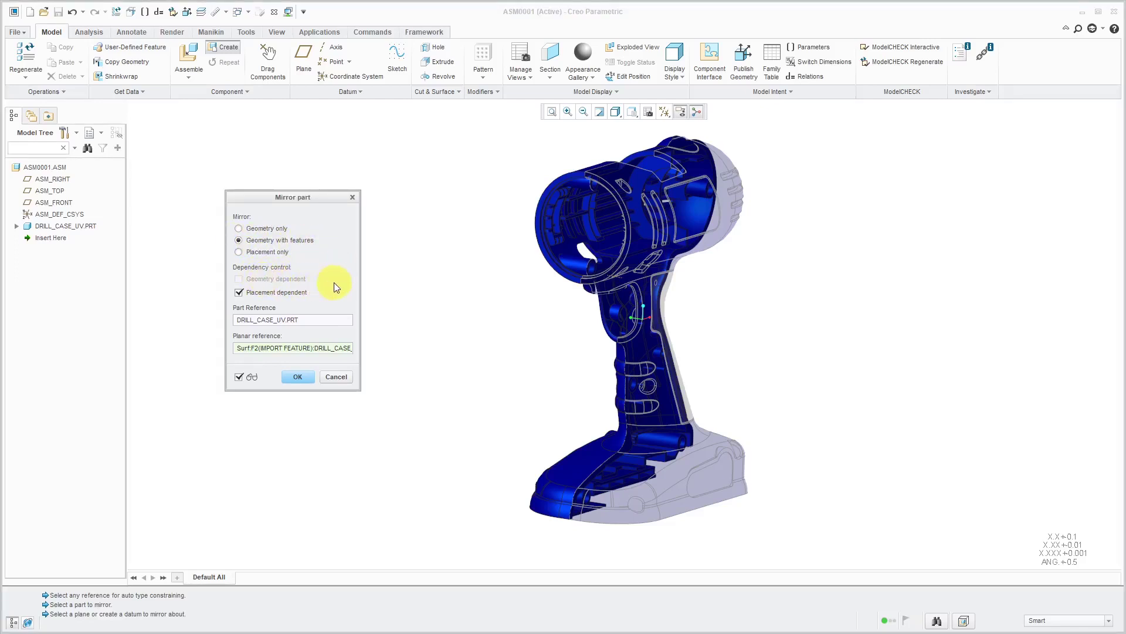
left_click(299, 377)
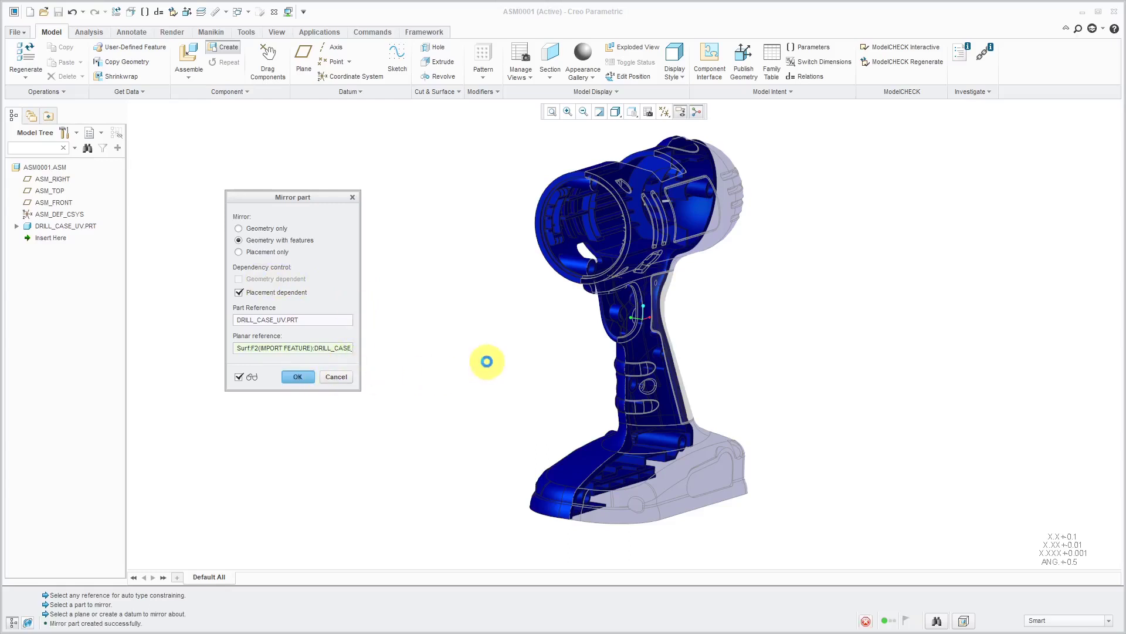